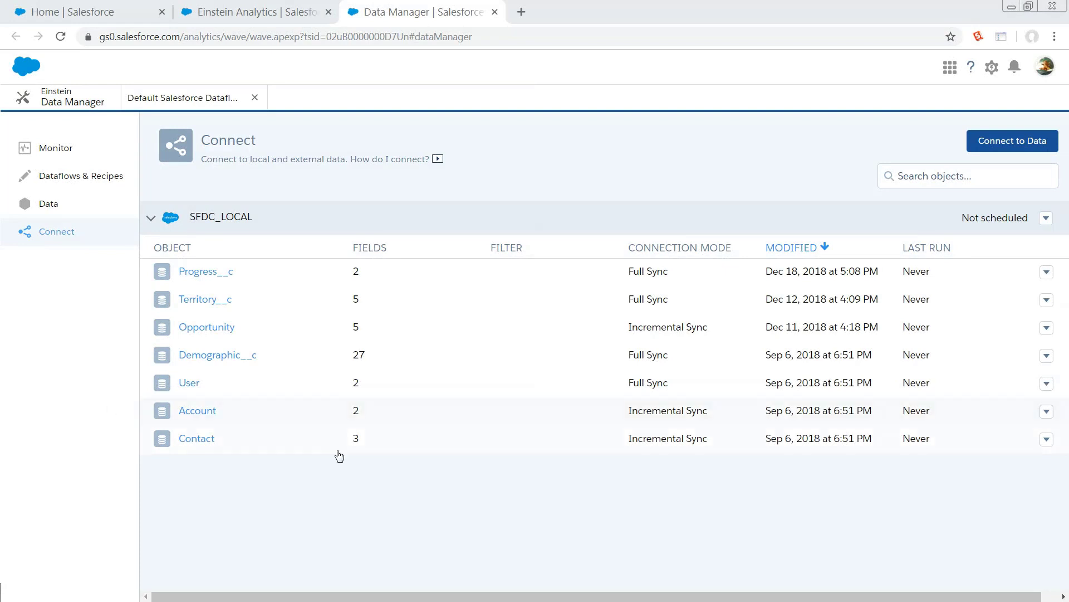
# - Examine the row-level sharing options for the User object, trying sharing inheritance on and off, and cancel without saving
pyautogui.click(1047, 382)
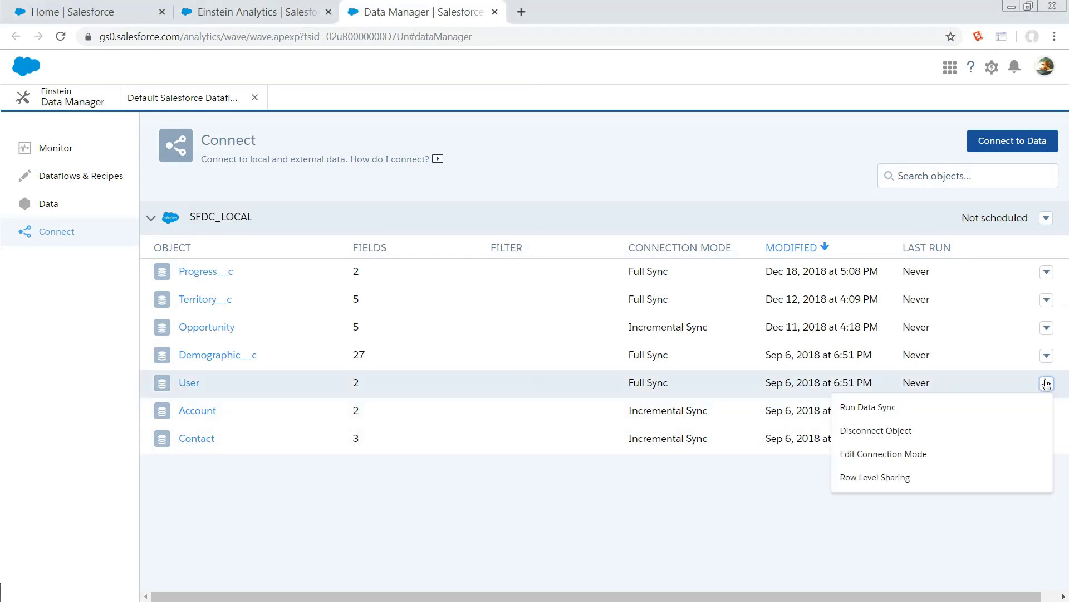
pyautogui.click(875, 478)
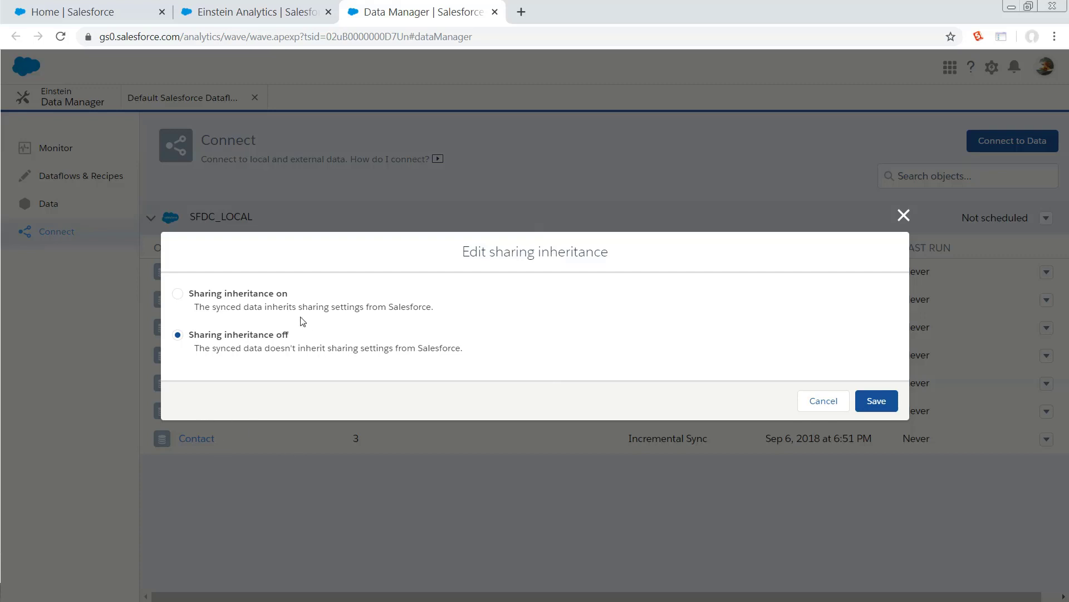
pyautogui.click(285, 308)
pyautogui.click(253, 344)
pyautogui.click(258, 293)
pyautogui.click(259, 351)
pyautogui.click(834, 404)
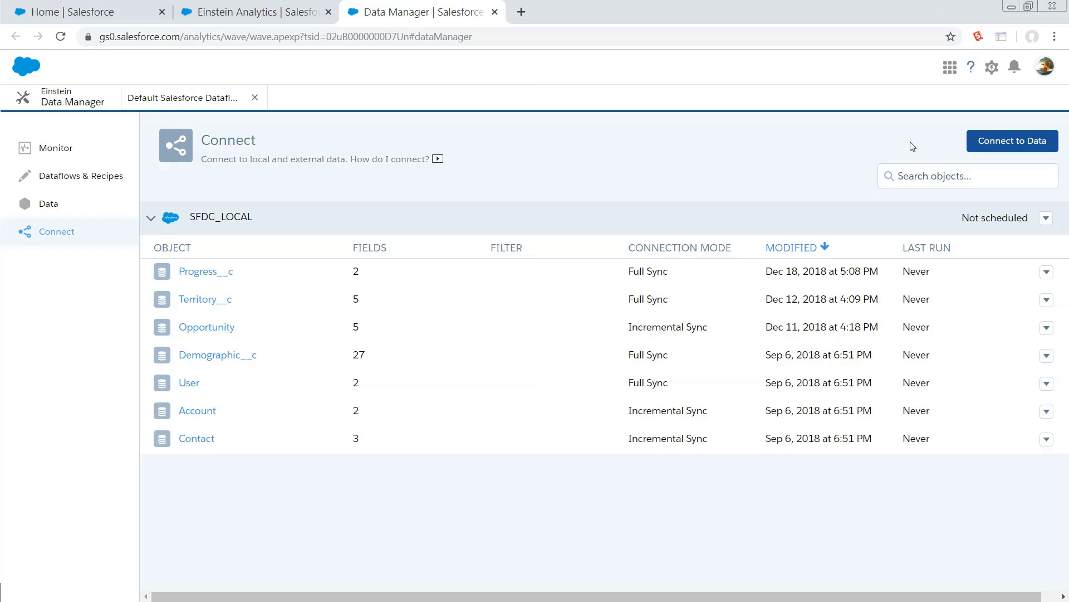
# - Review the MuleSoft connector types and the live connection choices offered for connecting to a data source
pyautogui.click(1043, 136)
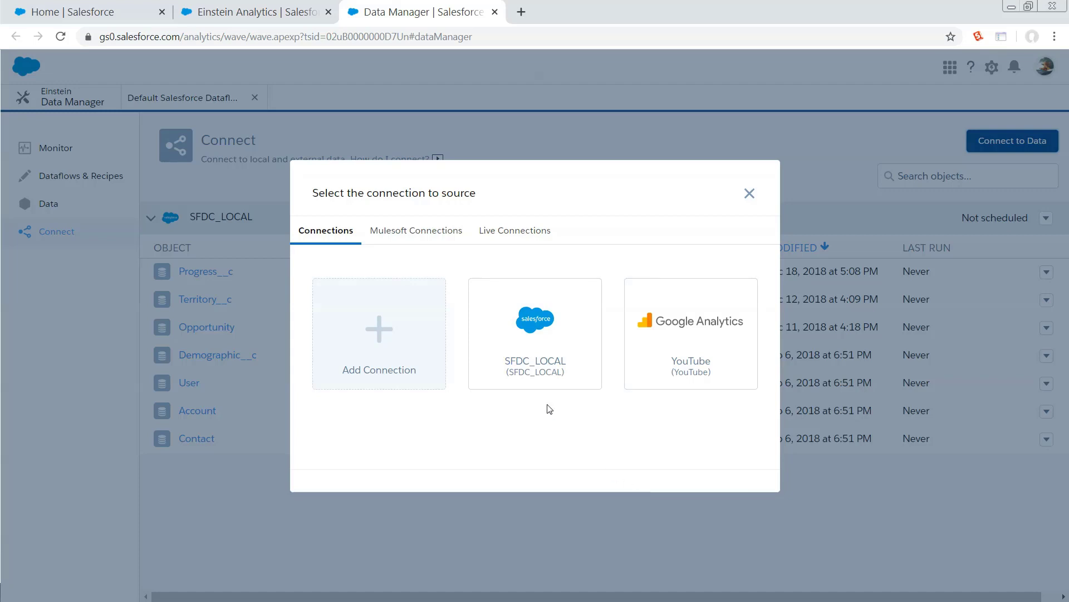
pyautogui.click(426, 238)
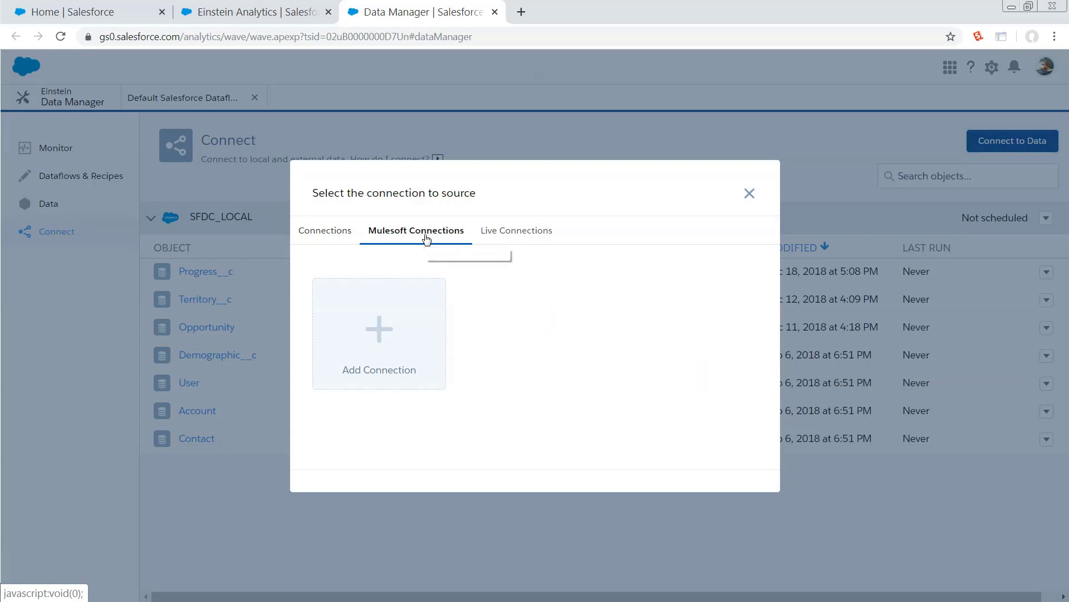
pyautogui.click(399, 359)
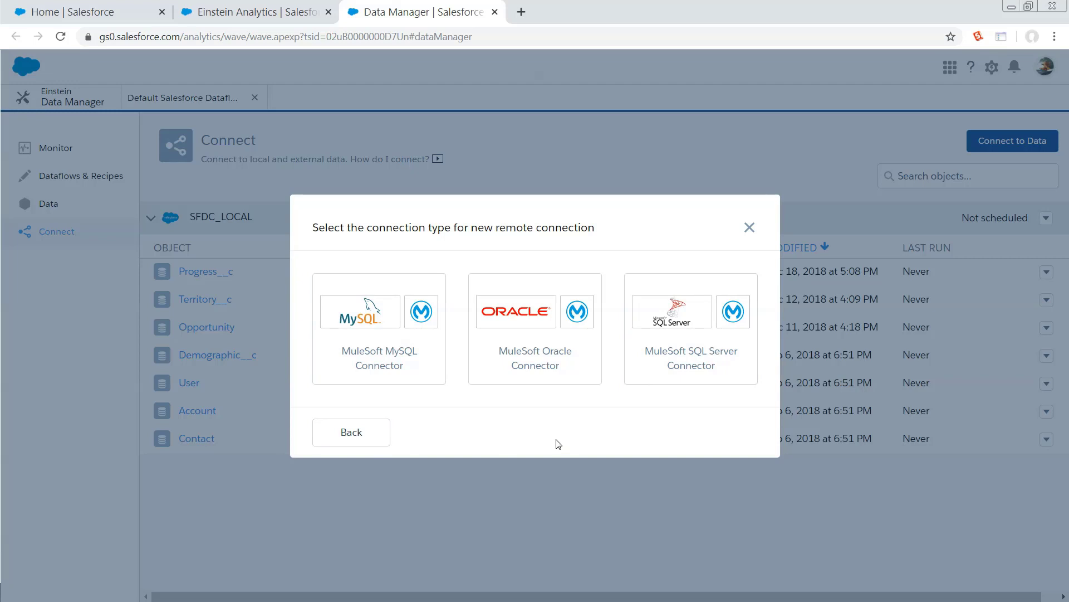
pyautogui.click(363, 432)
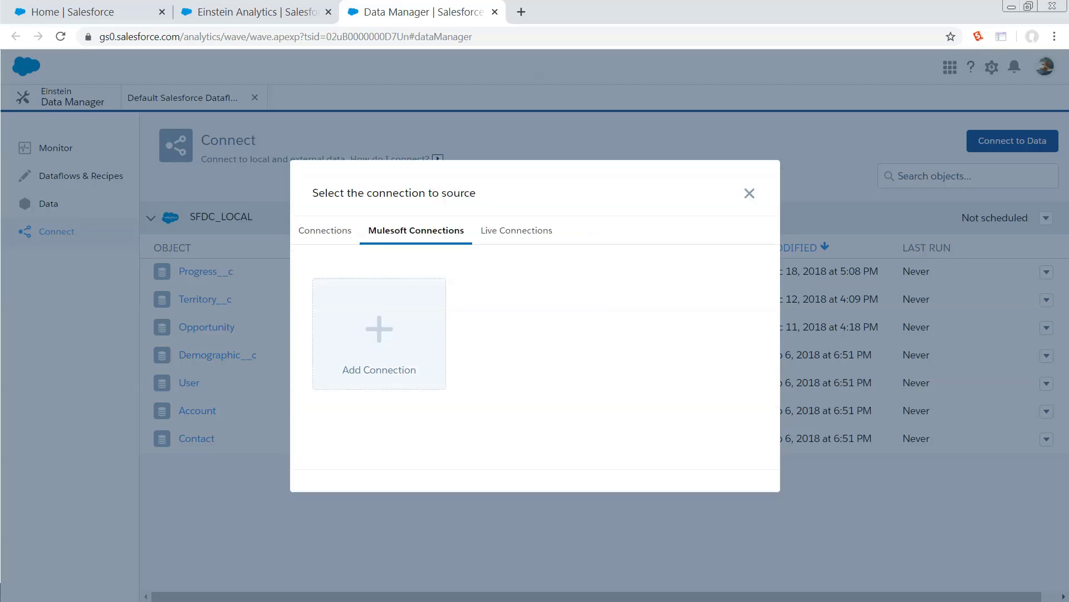
pyautogui.click(520, 231)
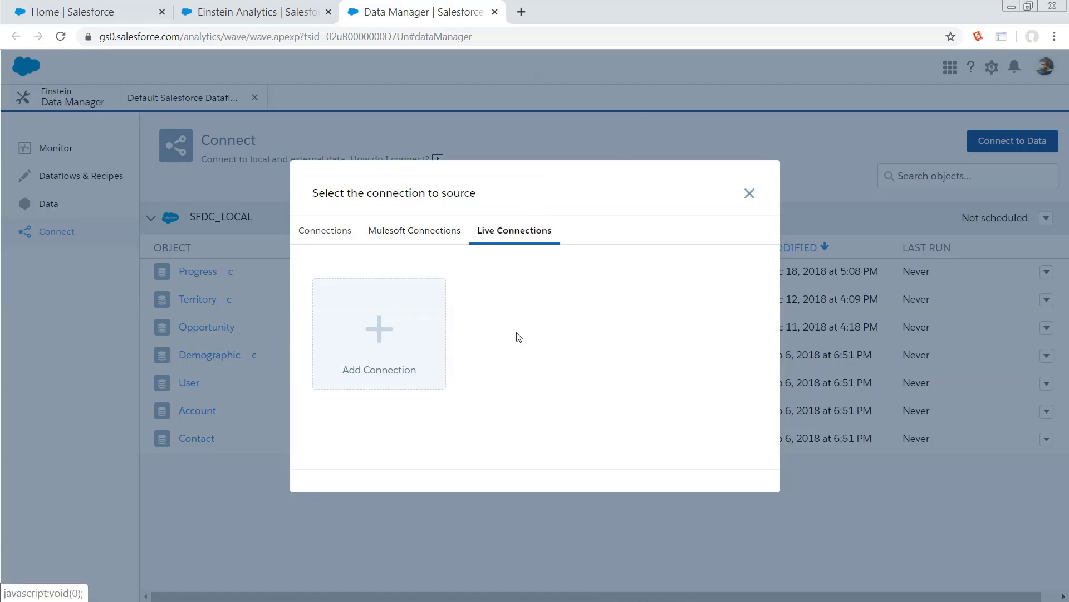
pyautogui.click(374, 328)
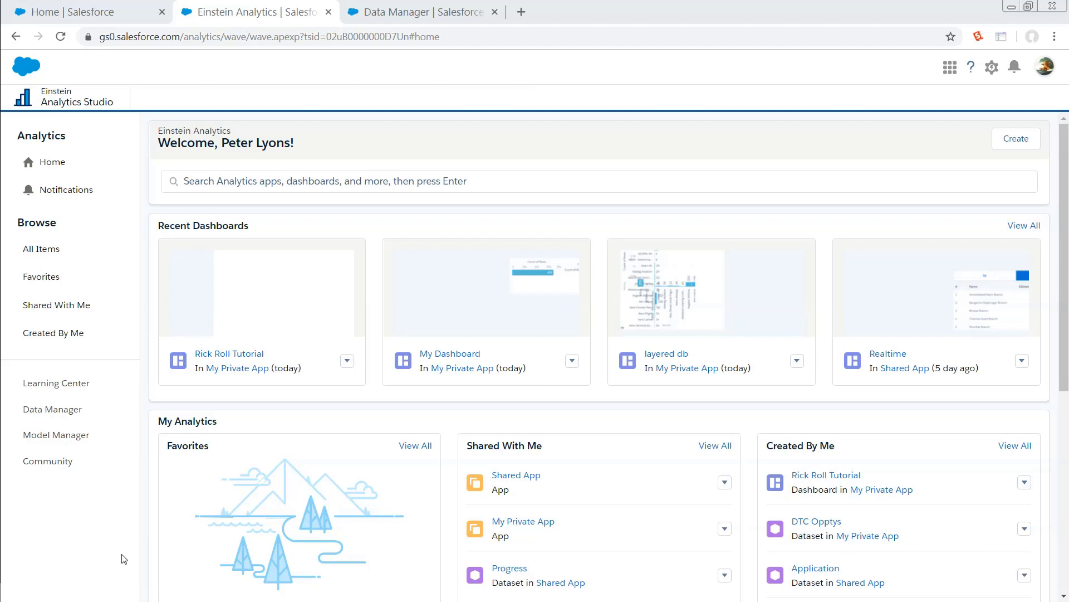
# - View the Rick Roll Tutorial dashboard in Analytics Studio and open the Learn content attached to its video widget
pyautogui.click(238, 352)
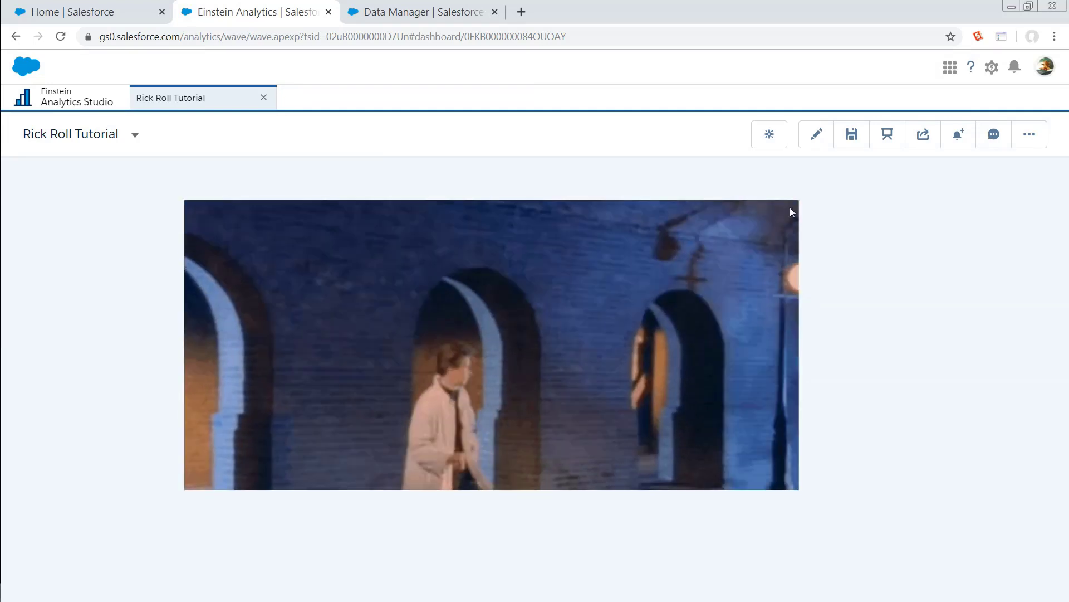
pyautogui.click(786, 212)
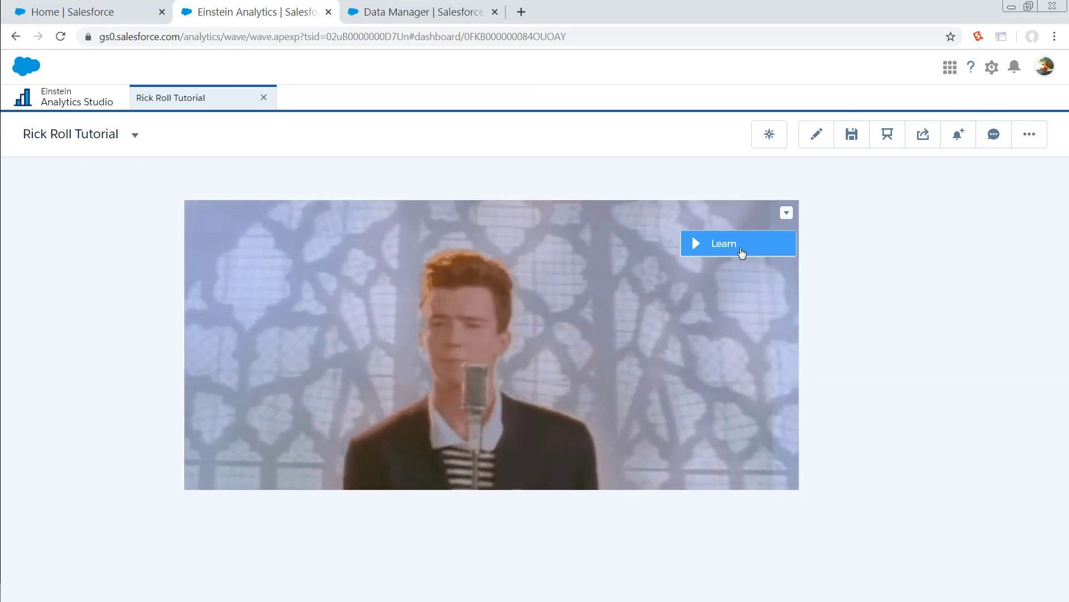
pyautogui.click(724, 244)
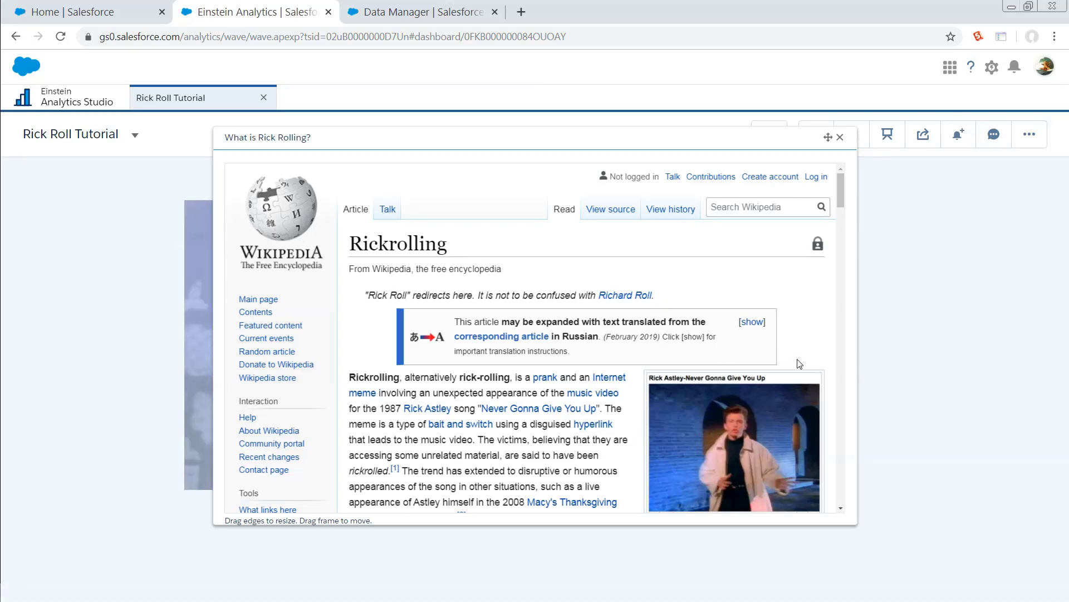
pyautogui.moveTo(743, 141); pyautogui.dragTo(715, 103)
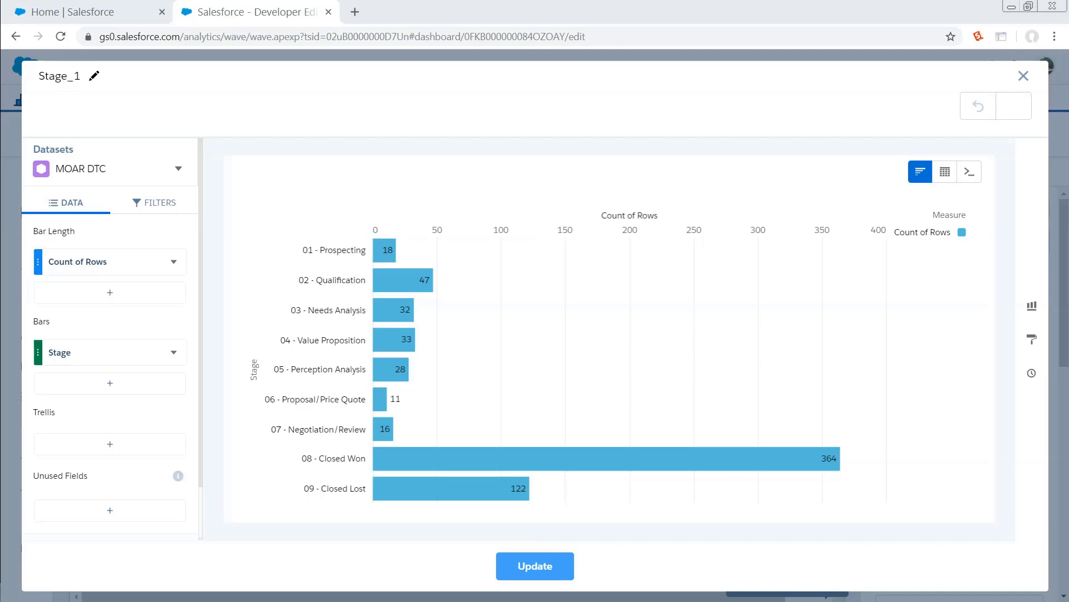
# - Browse the grouping fields available for the bars of the Stage_1 chart, keeping Stage as the group
pyautogui.click(92, 364)
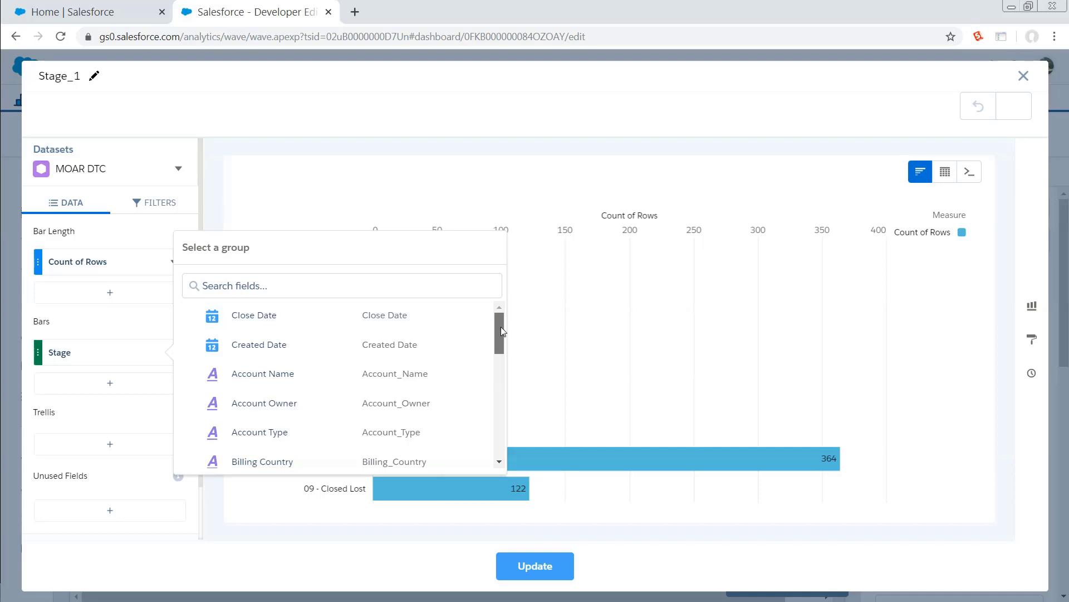
pyautogui.moveTo(500, 326)
pyautogui.mouseDown()
pyautogui.moveTo(493, 386)
pyautogui.moveTo(493, 326)
pyautogui.mouseUp()
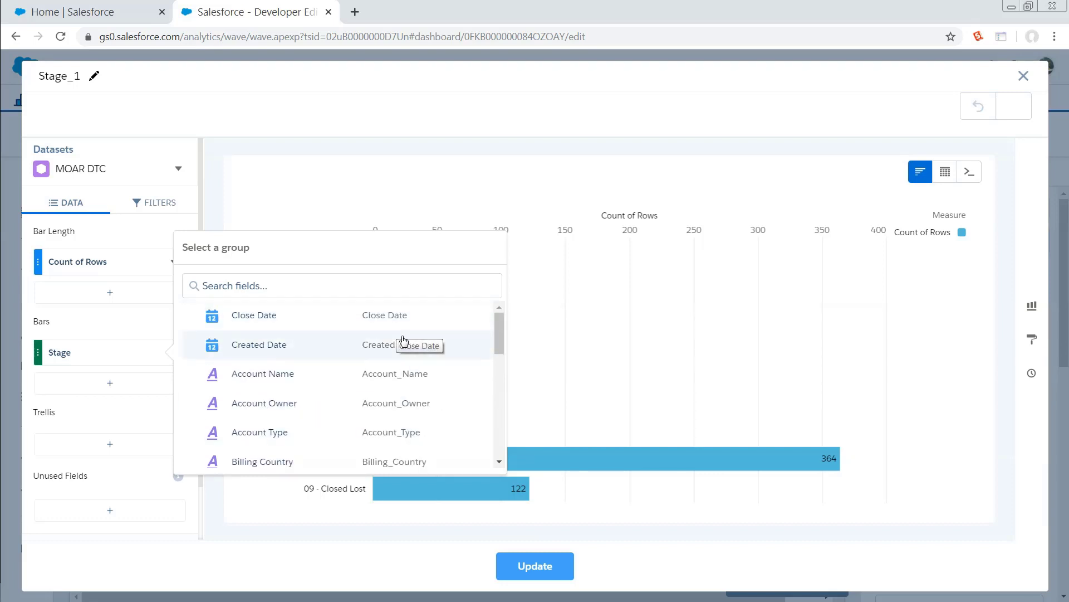
pyautogui.scroll(-4, 429, 408)
pyautogui.scroll(-5, 431, 418)
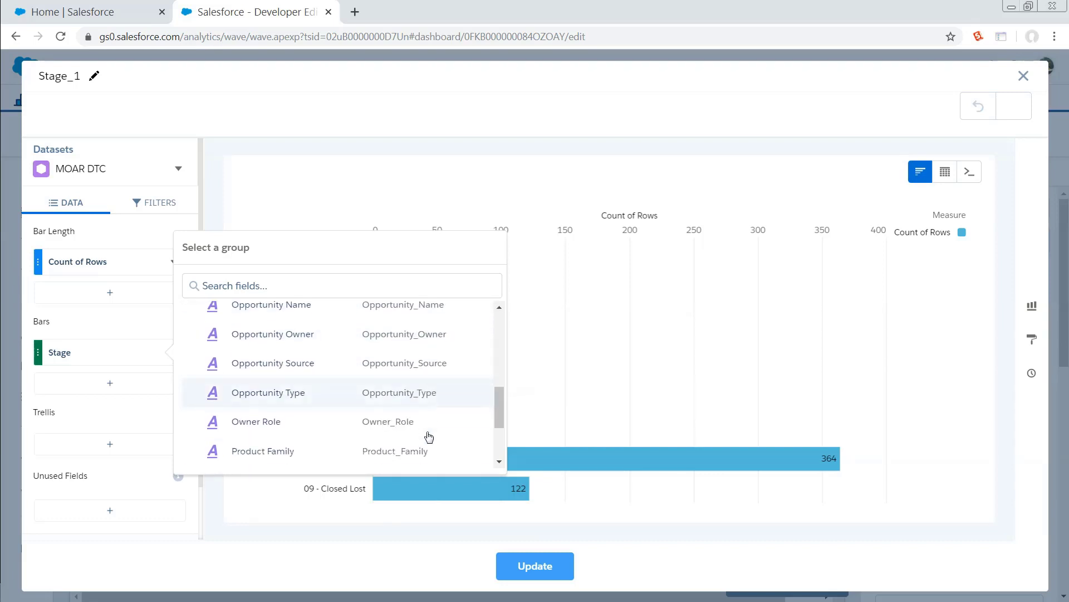
pyautogui.scroll(9, 429, 437)
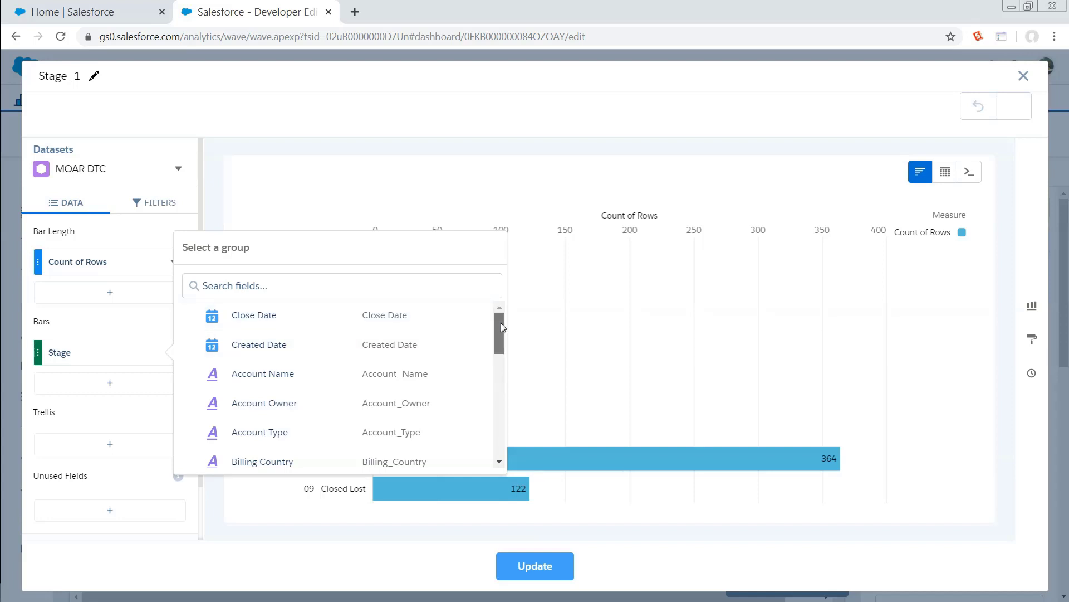
pyautogui.moveTo(500, 323); pyautogui.dragTo(504, 288)
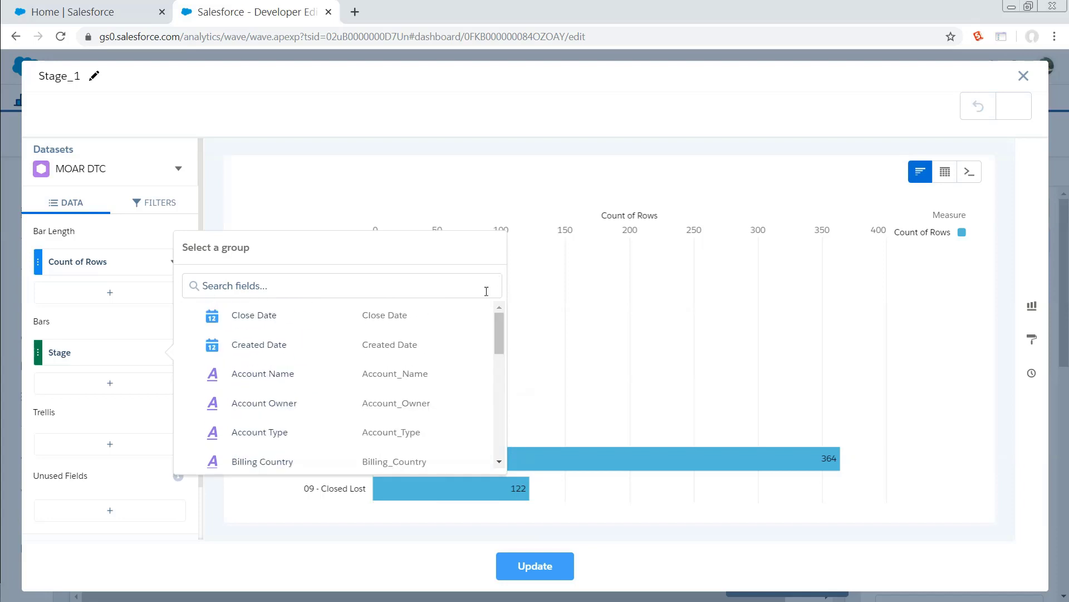
pyautogui.click(120, 323)
# - Start a formula column from the bar length measure choices, and close the column editor without entering a formula
pyautogui.click(101, 261)
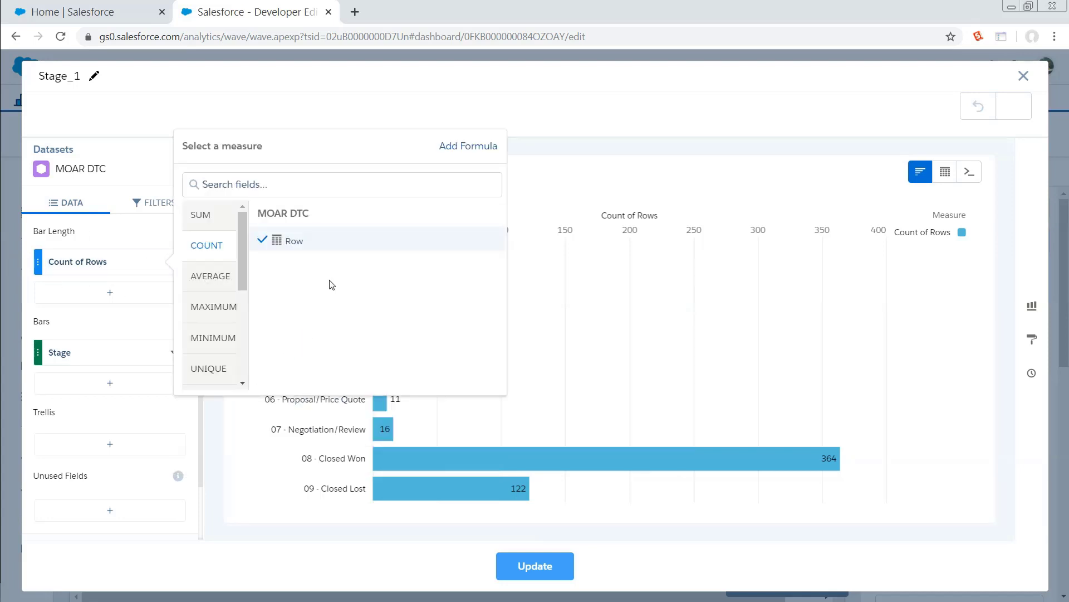
pyautogui.scroll(-3, 231, 307)
pyautogui.scroll(3, 232, 311)
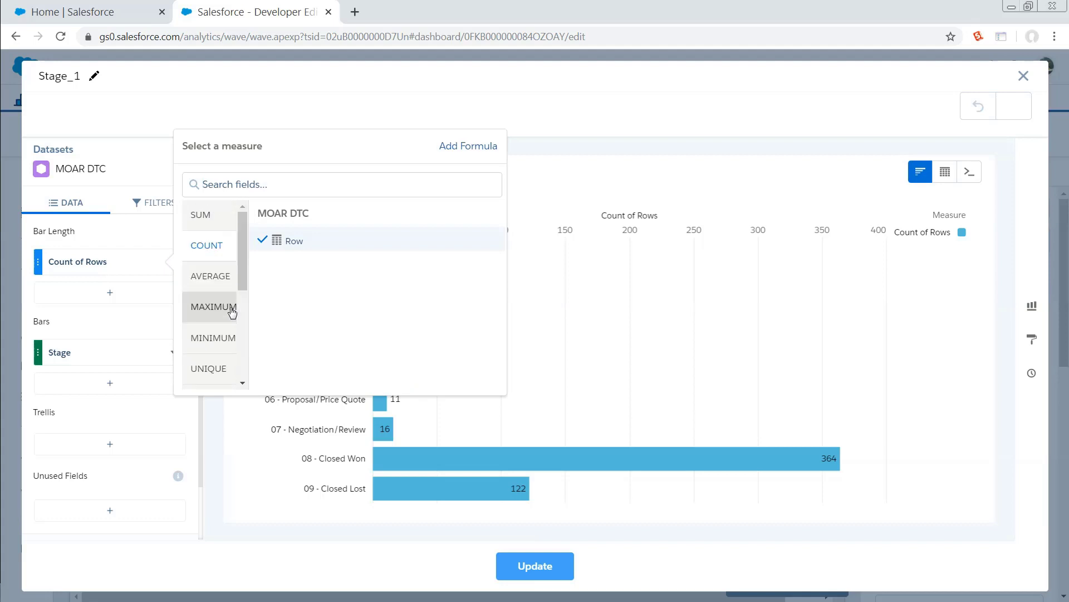
pyautogui.click(490, 147)
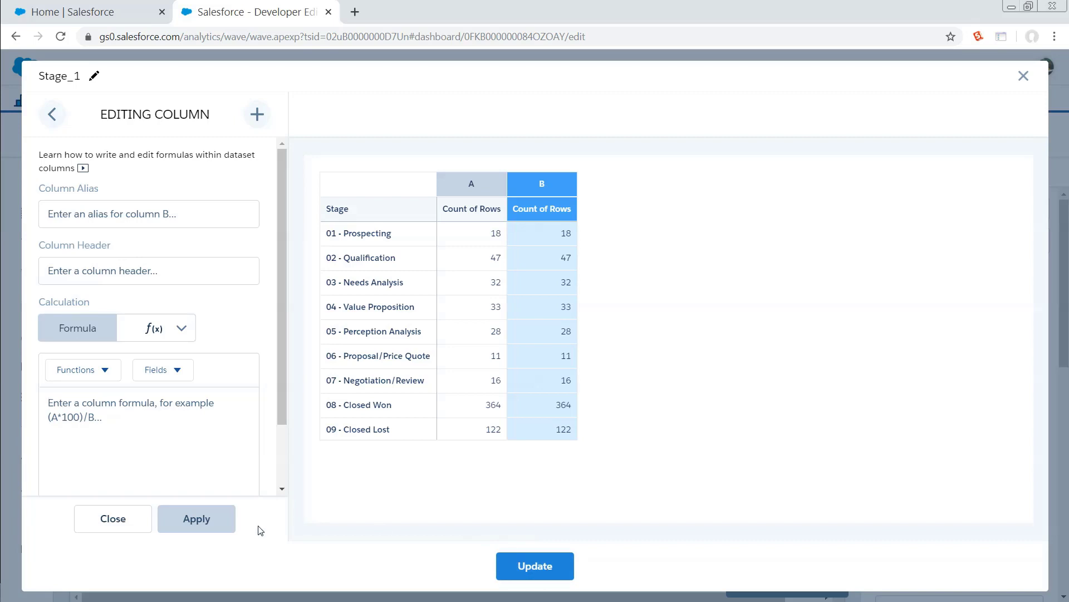
pyautogui.click(113, 518)
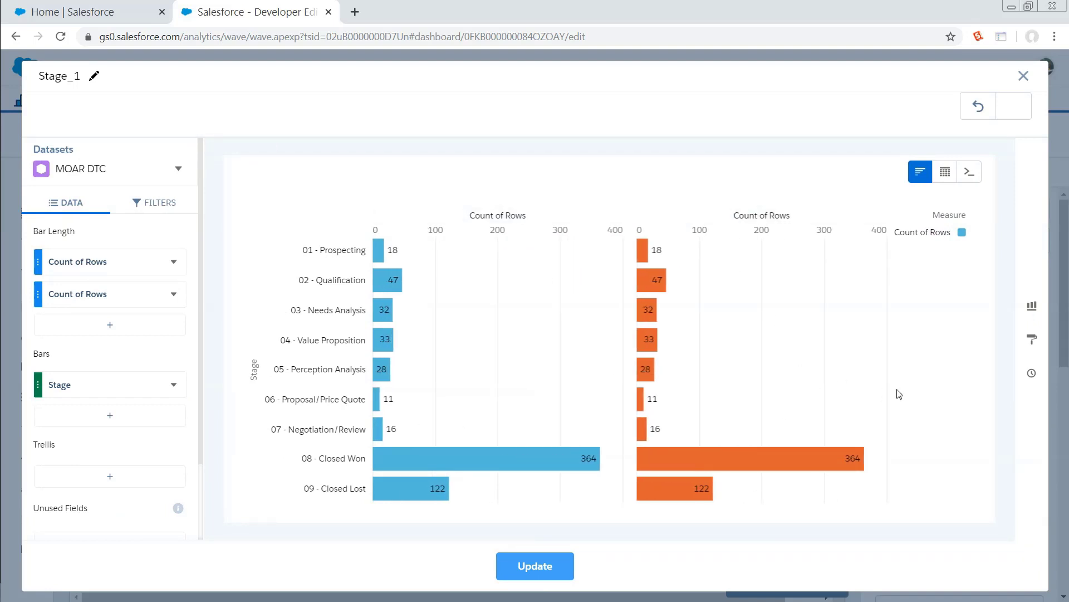
# - Undo the added second bar length measure, redo it, and undo it again
pyautogui.click(980, 114)
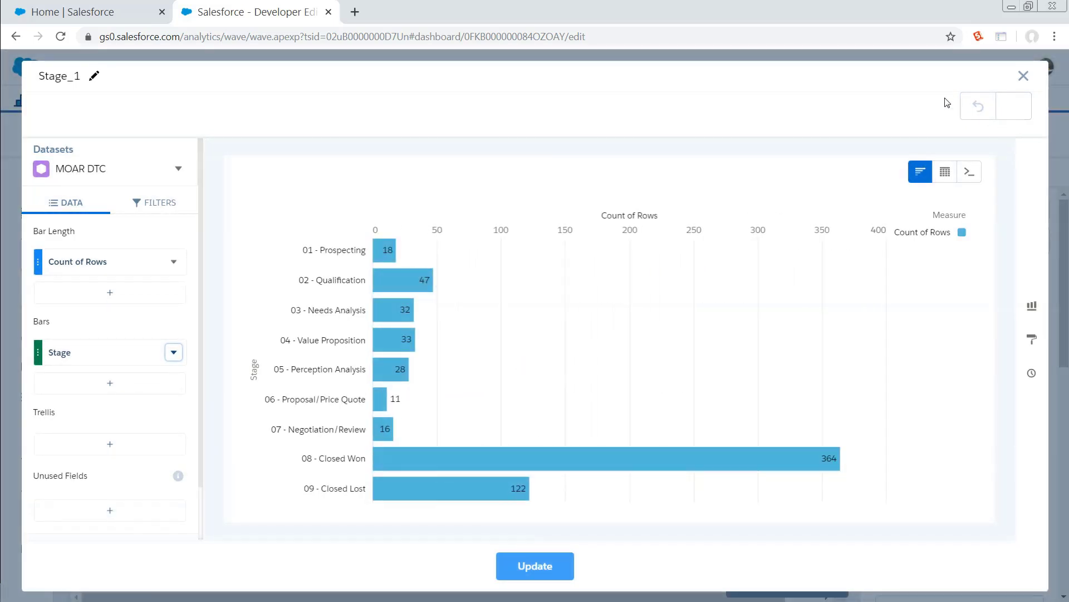
pyautogui.click(1018, 108)
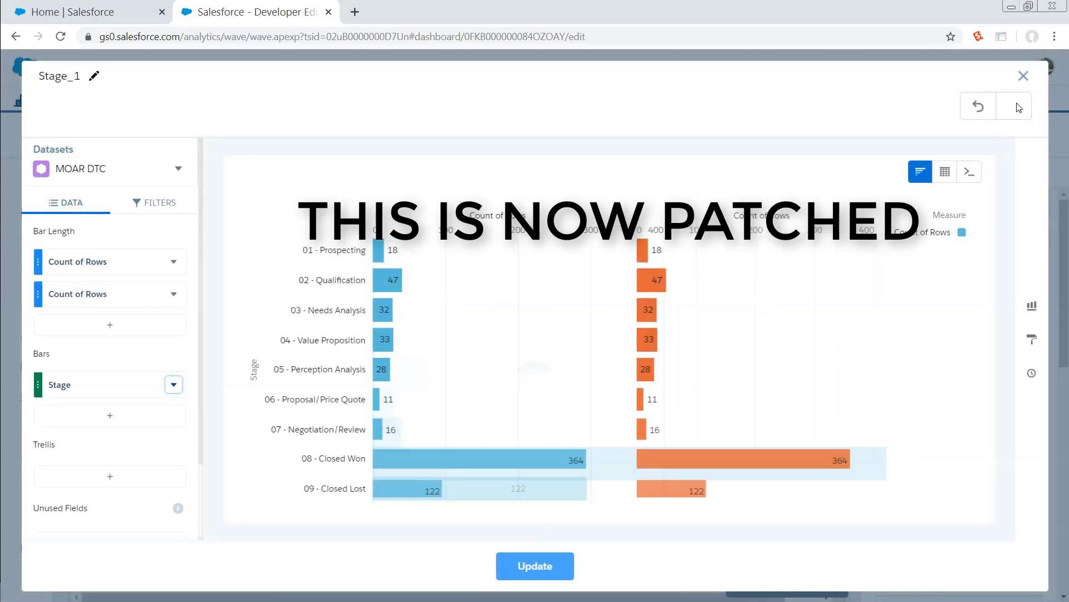
pyautogui.click(977, 107)
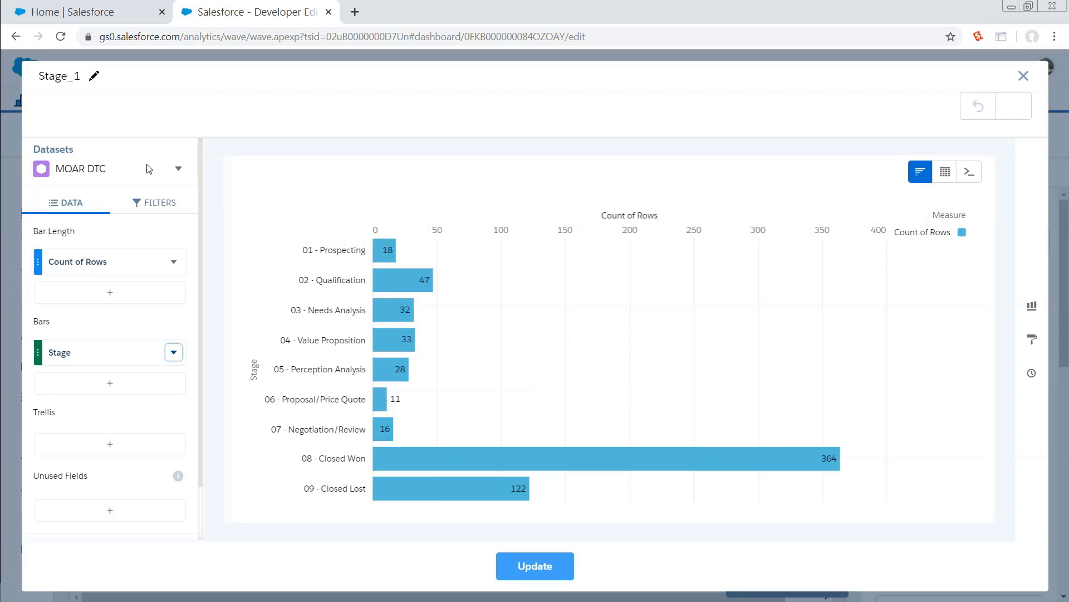
# - Look at the MOAR DTC dataset's fields panel, close it, and update the Stage chart to return to the dashboard
pyautogui.click(179, 170)
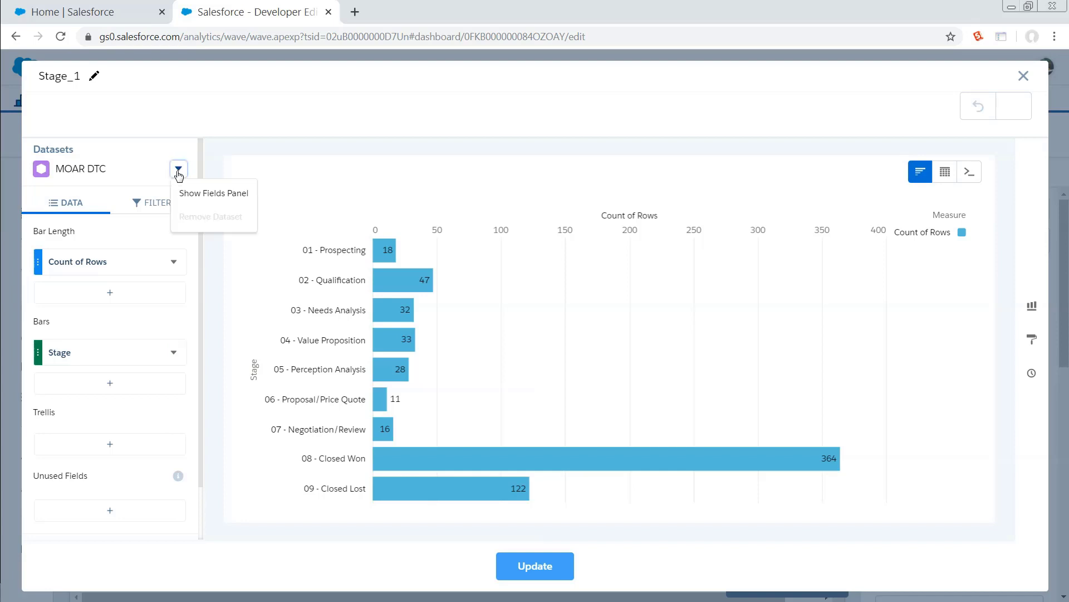
pyautogui.click(222, 194)
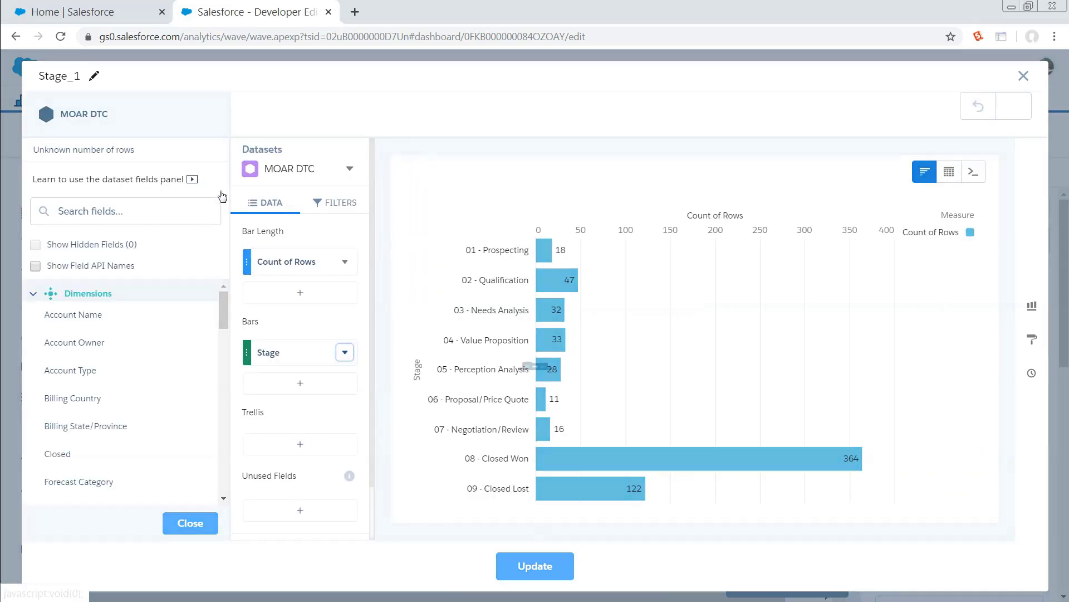
pyautogui.click(191, 529)
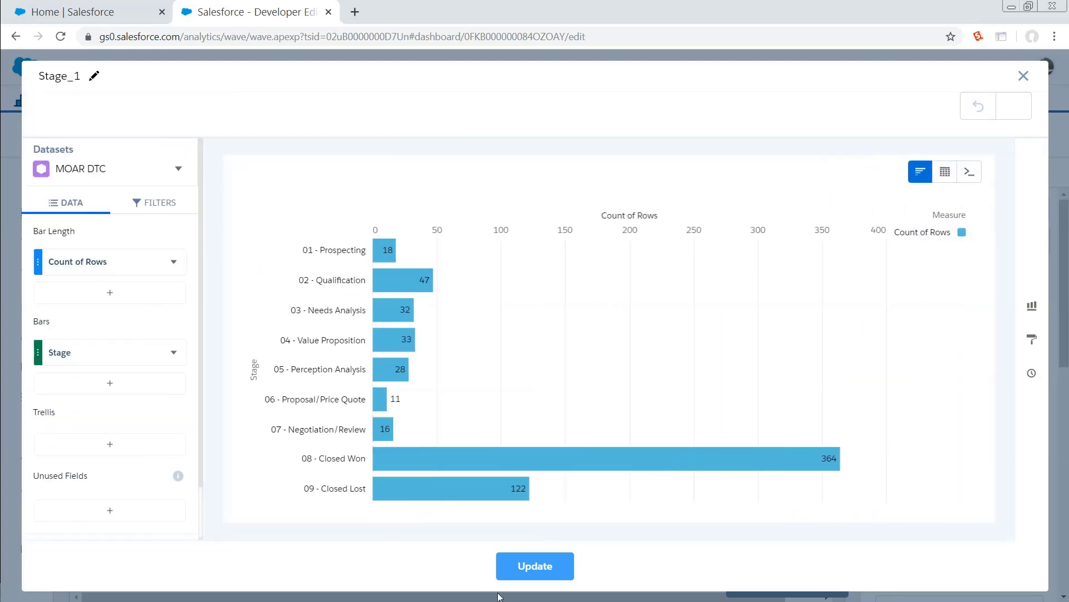
pyautogui.click(535, 565)
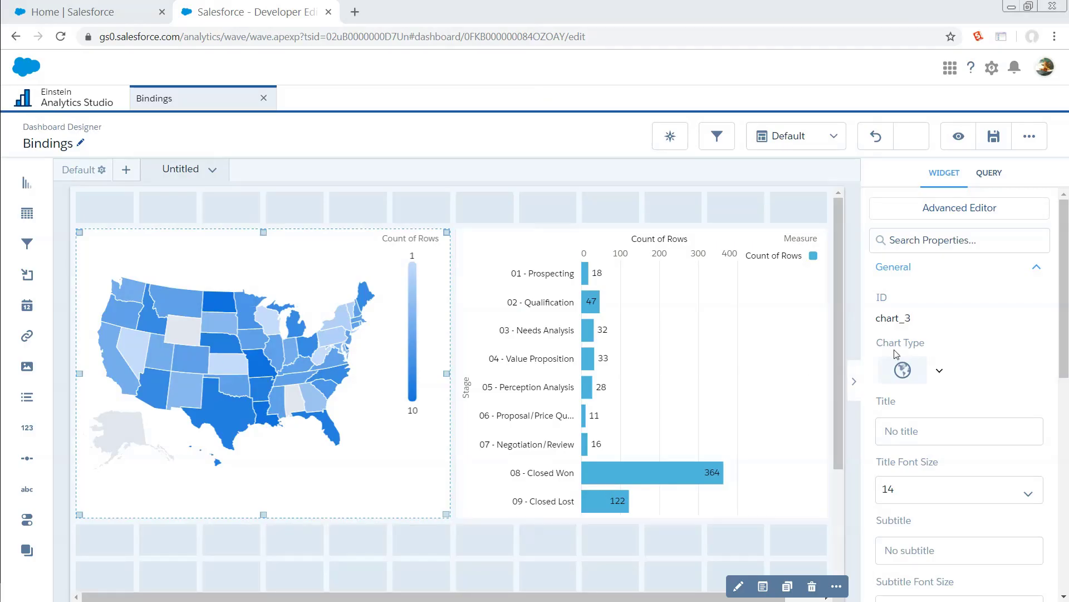
# - Search the map widget's properties for "map" and for "them", clearing the search each time
pyautogui.click(949, 242)
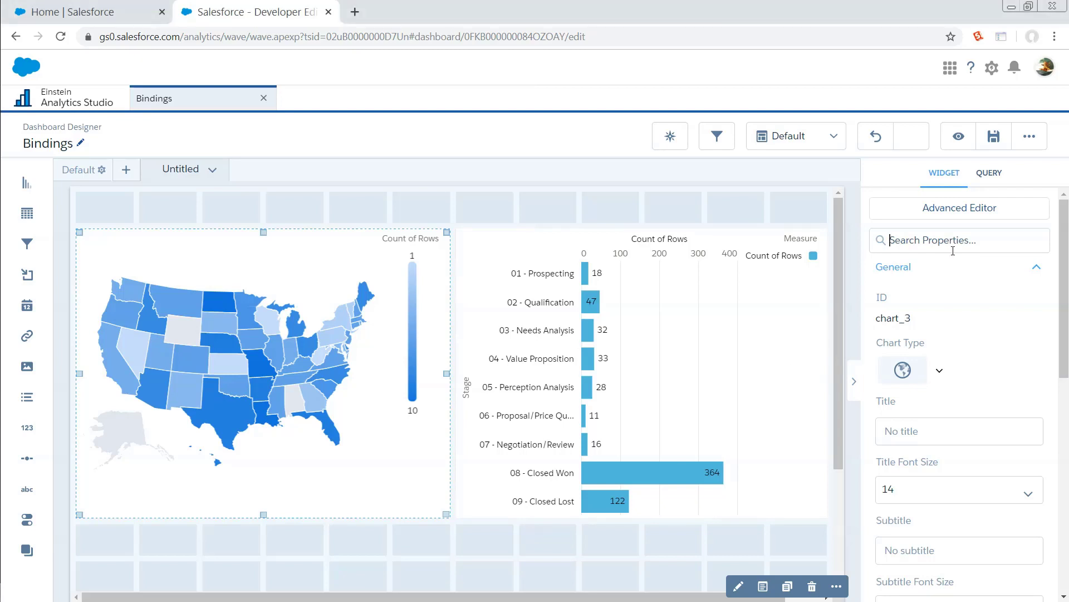
pyautogui.write('map')
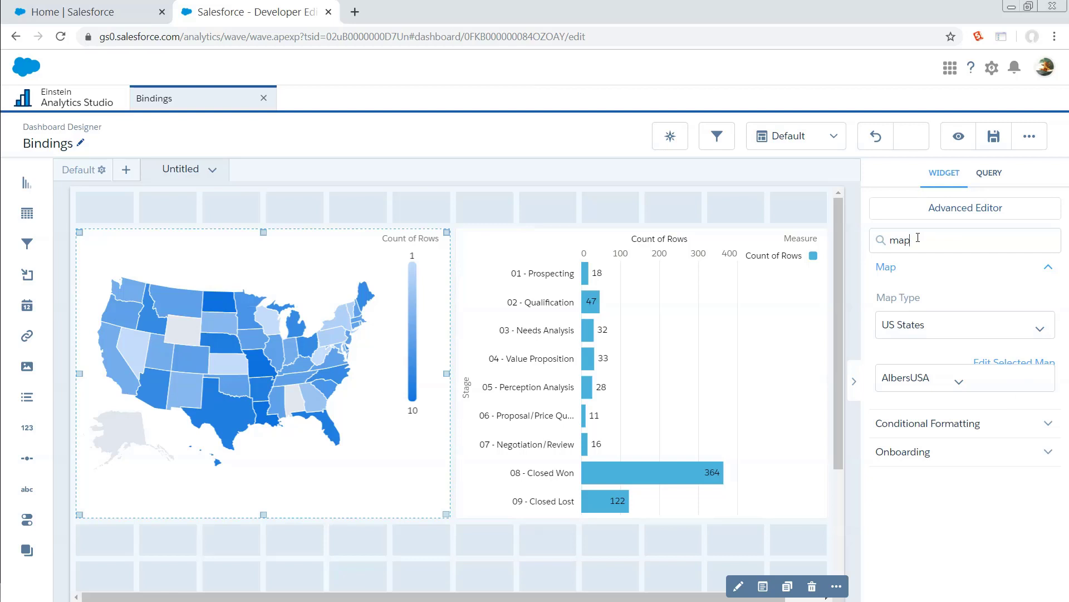
pyautogui.press('BackSpace')
pyautogui.press('BackSpace')
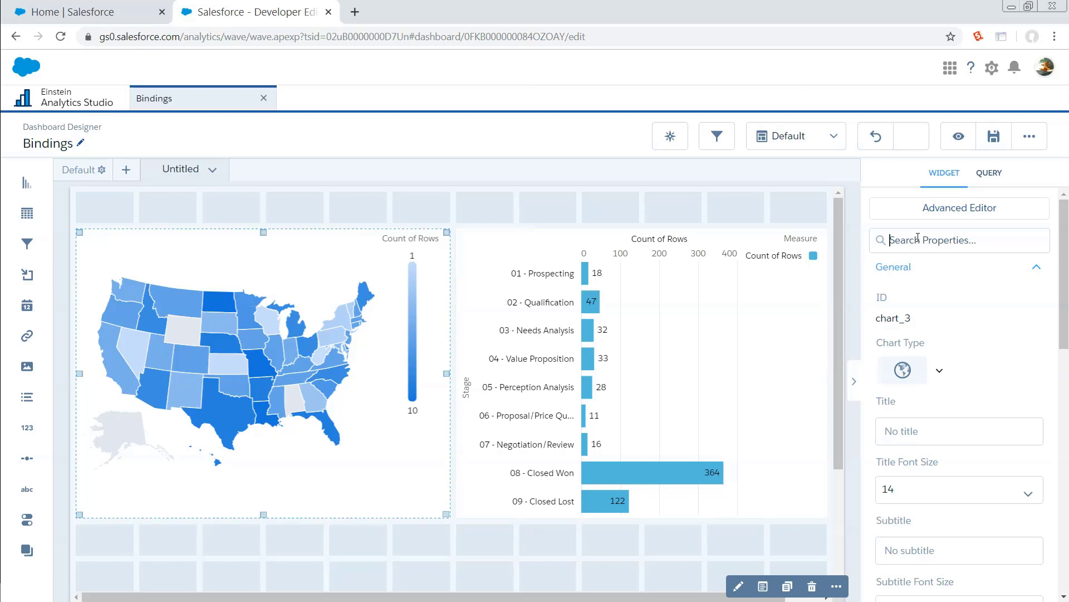
pyautogui.write('them')
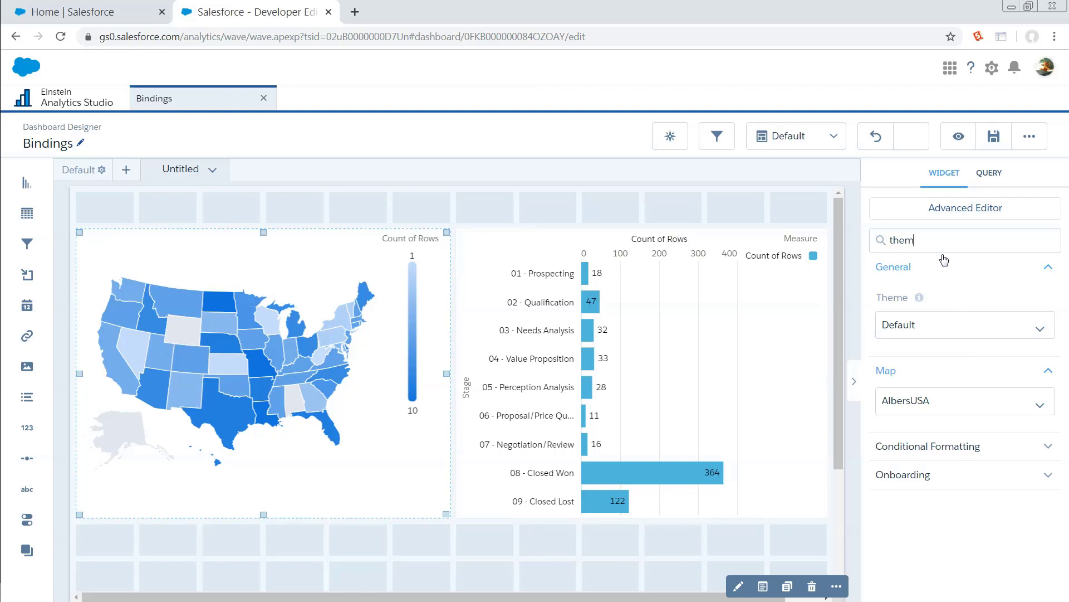
pyautogui.press('BackSpace')
pyautogui.press('BackSpace')
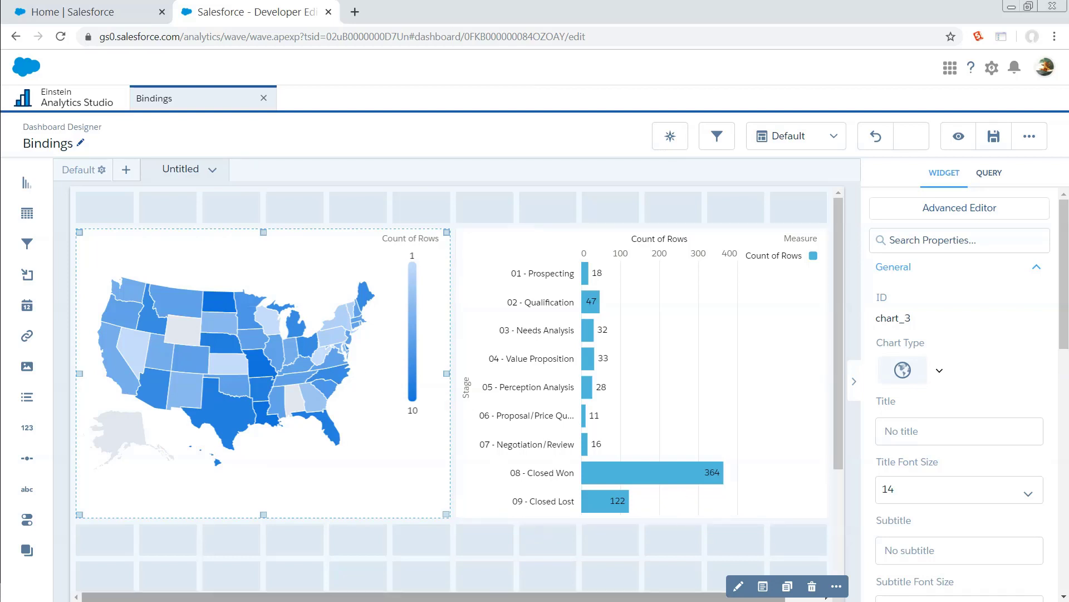
# - Check which dataset the map chart and the Stage bar chart each use, closing both chart editors without changes
pyautogui.click(738, 586)
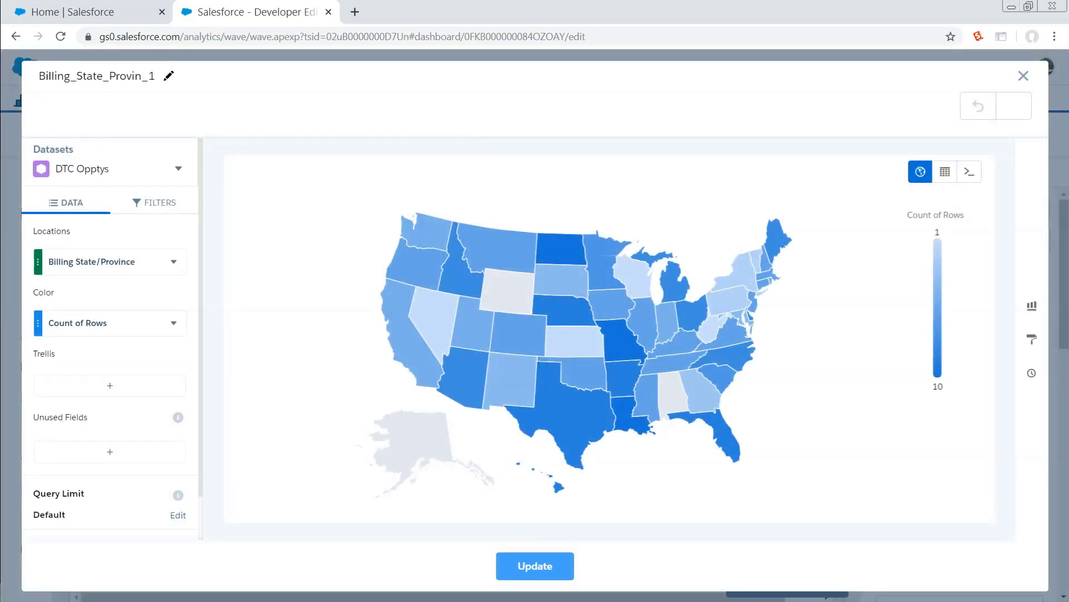
pyautogui.click(1021, 77)
pyautogui.click(650, 389)
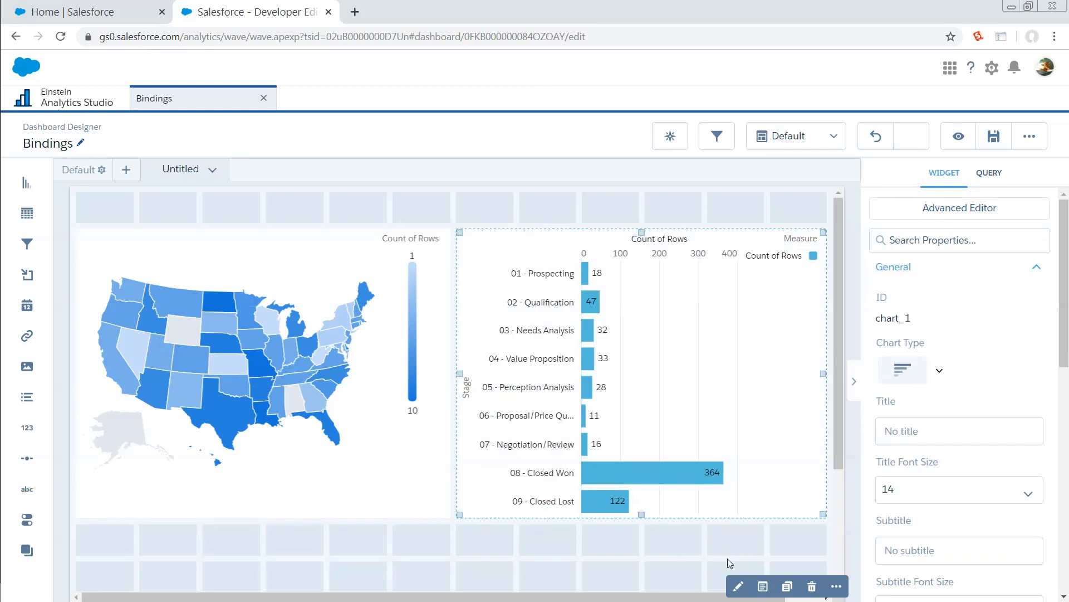
pyautogui.click(738, 586)
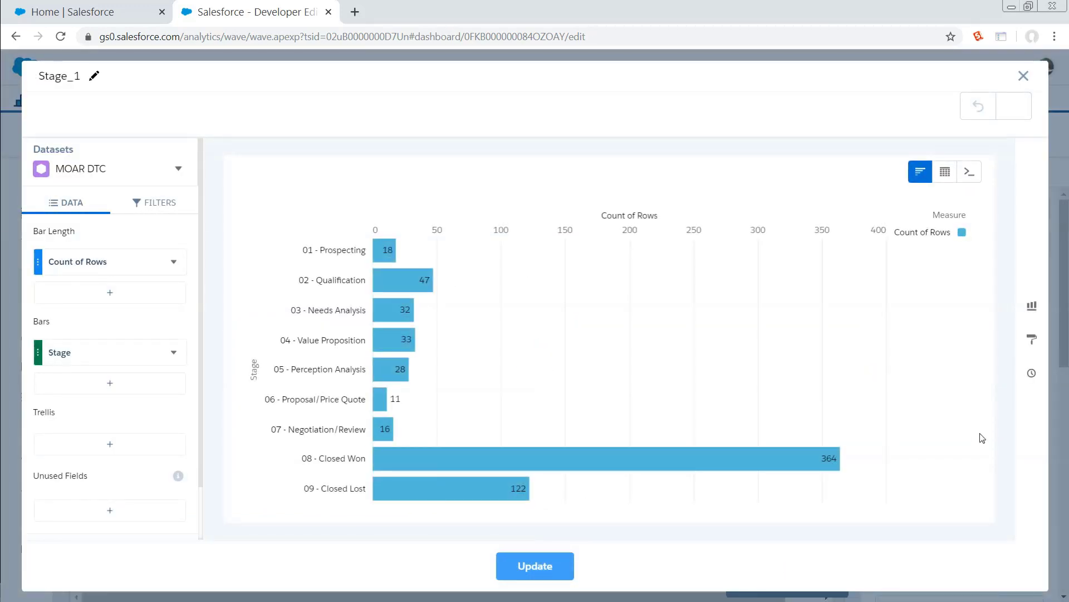
pyautogui.click(1027, 78)
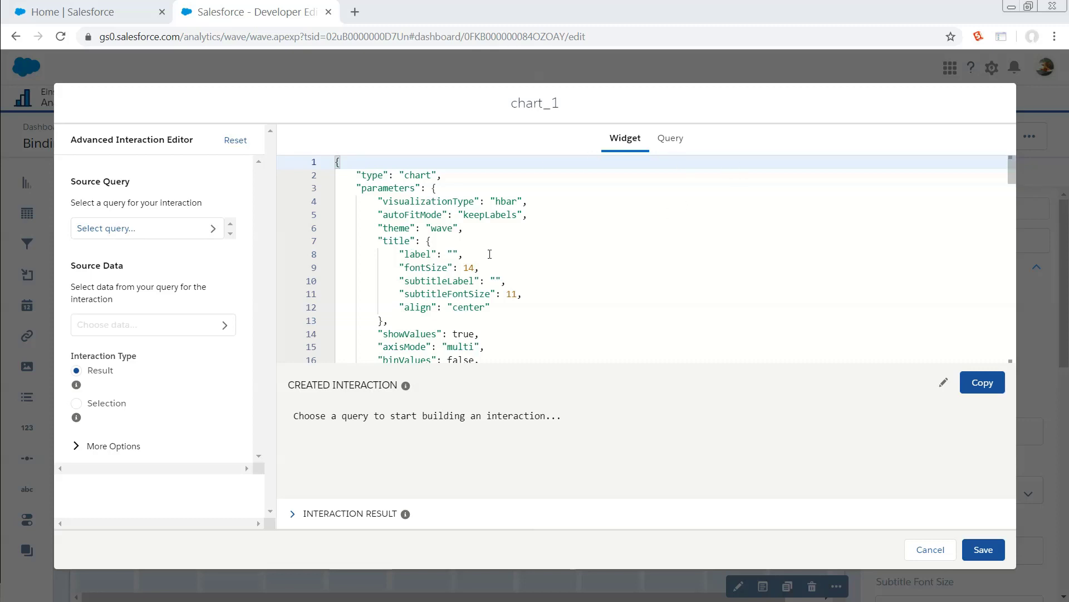
# - Examine the Stage chart's widget and query JSON in the advanced editor, including the measures, groups and Billing_State_Province filter
pyautogui.scroll(-5, 580, 263)
pyautogui.scroll(5, 580, 262)
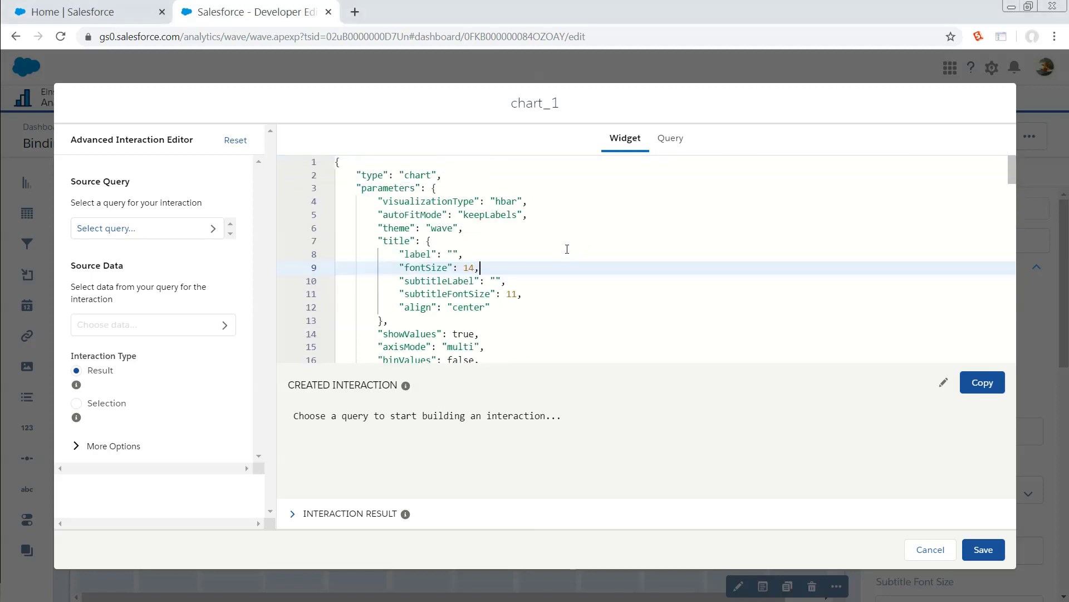
pyautogui.click(676, 149)
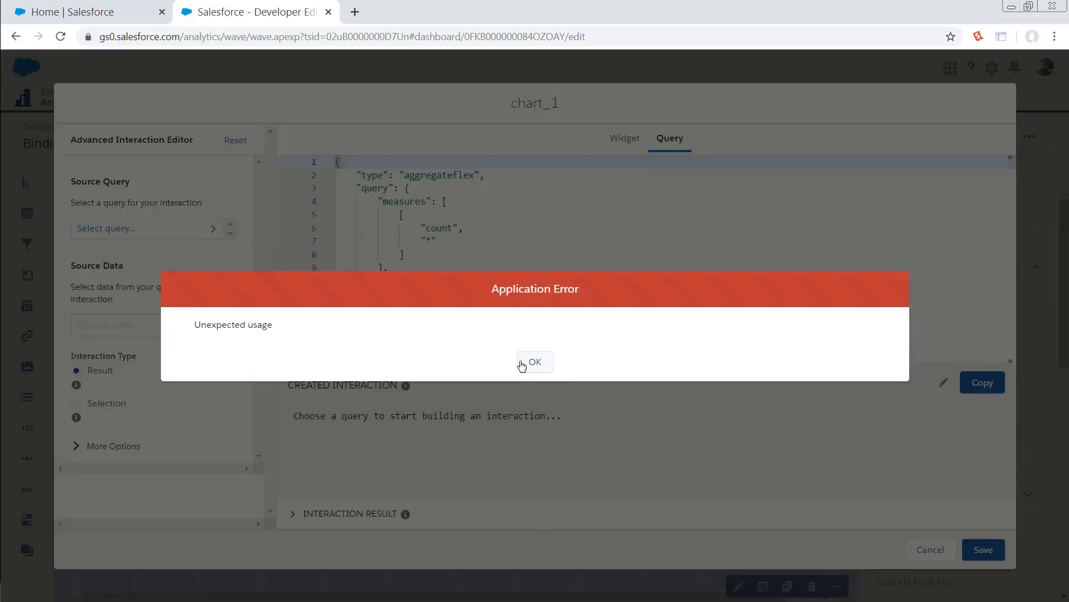
pyautogui.click(534, 362)
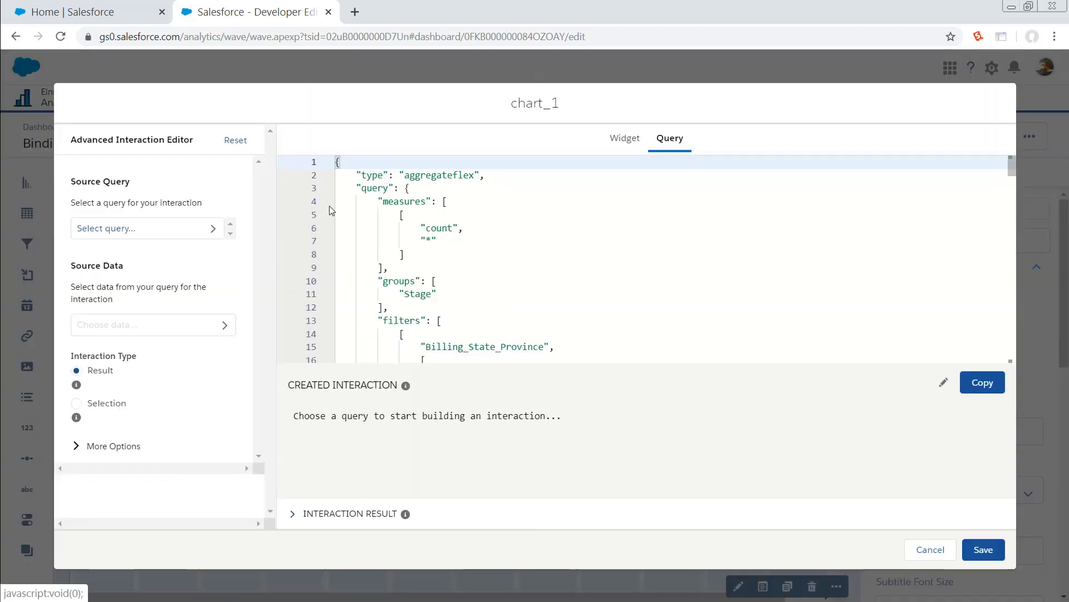
pyautogui.moveTo(364, 195); pyautogui.dragTo(485, 249)
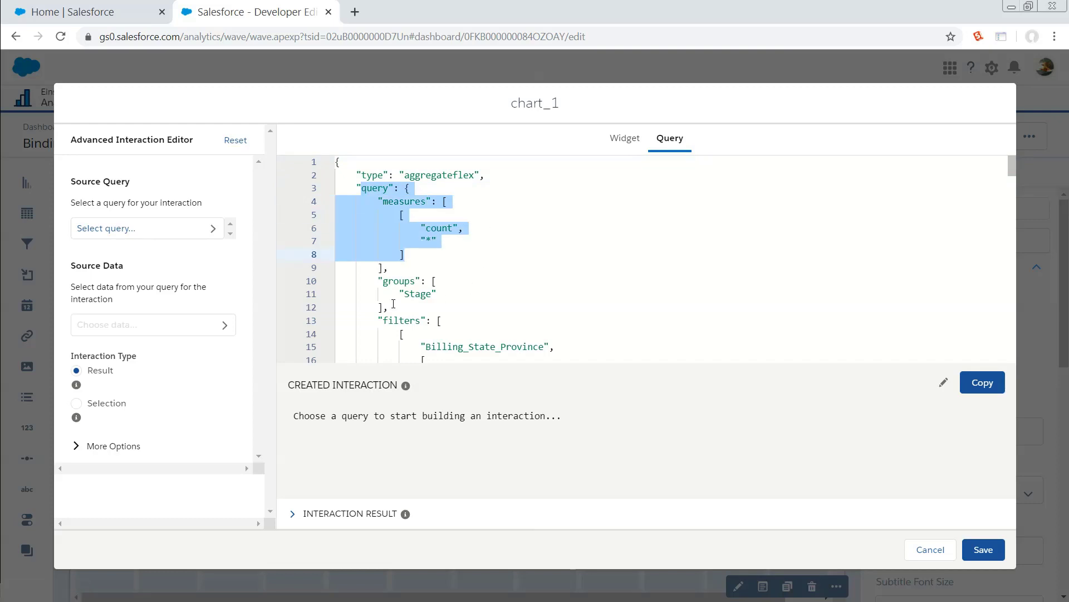
pyautogui.moveTo(378, 271); pyautogui.dragTo(508, 305)
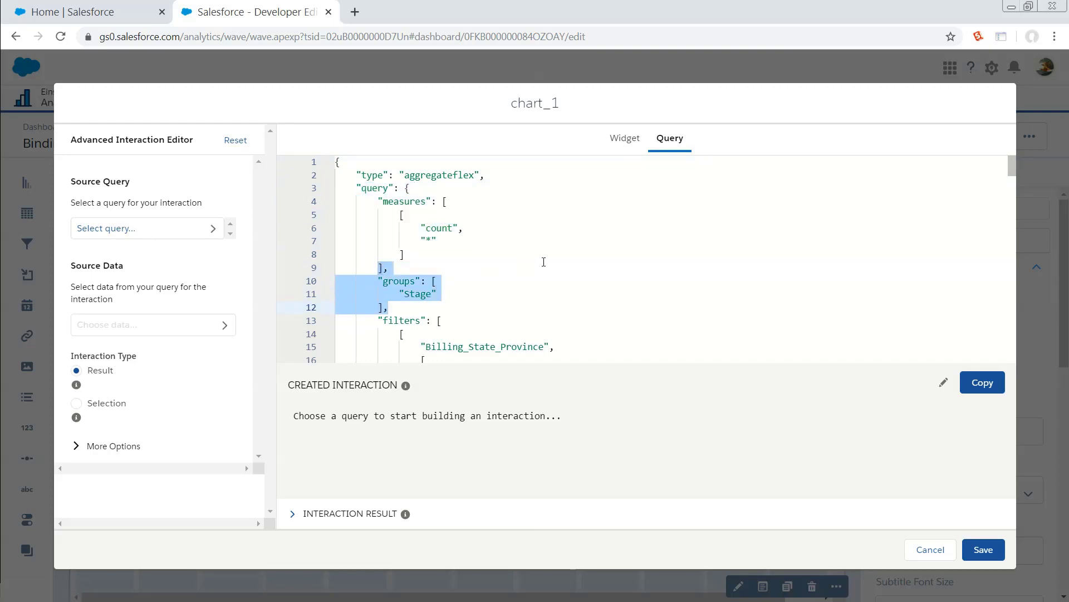
pyautogui.scroll(-2, 373, 253)
pyautogui.moveTo(373, 191); pyautogui.dragTo(524, 293)
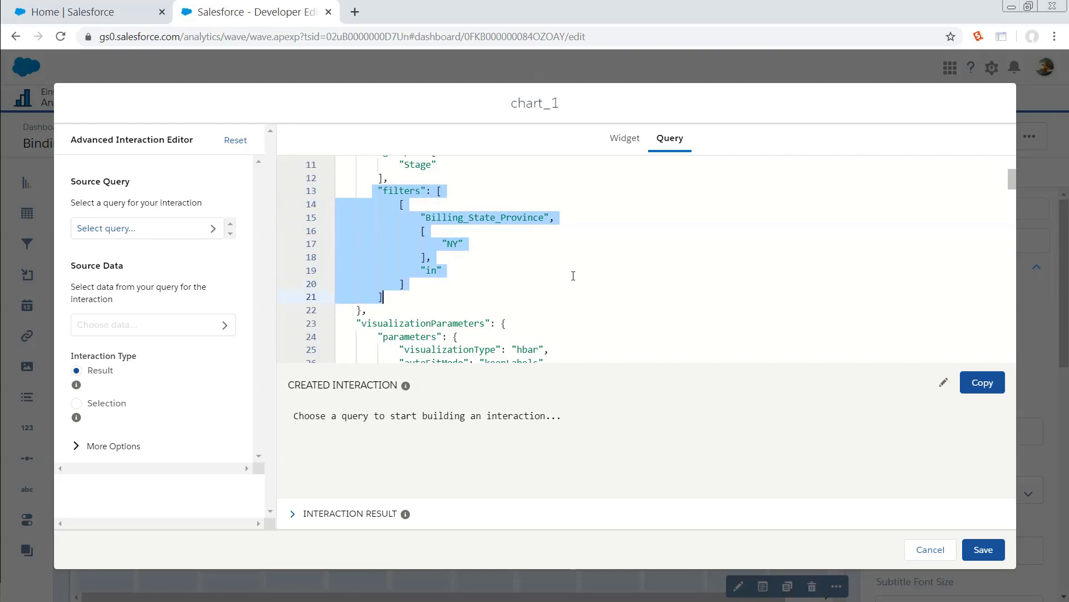
pyautogui.click(584, 258)
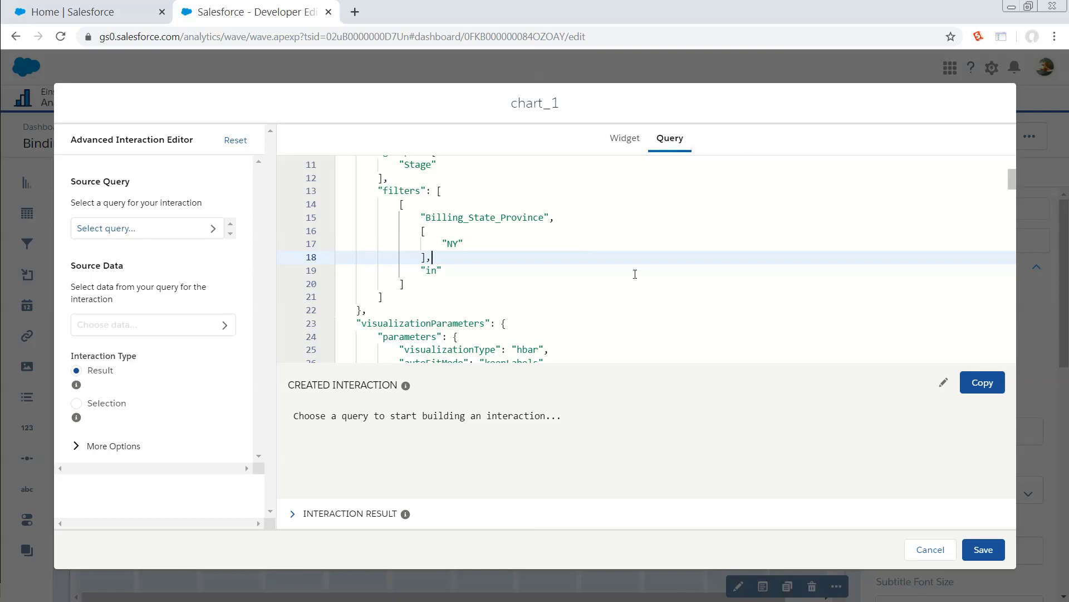
pyautogui.scroll(1, 631, 276)
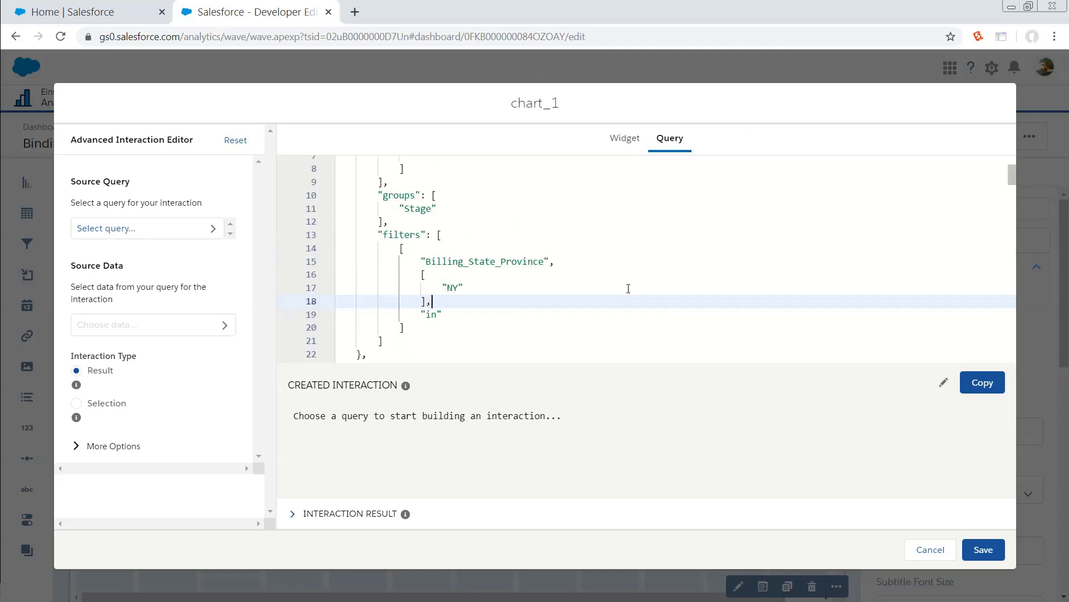
pyautogui.click(428, 301)
# - Preview the result rows of the Billing_State_Provin_1 query among the source queries, and close the preview
pyautogui.click(155, 238)
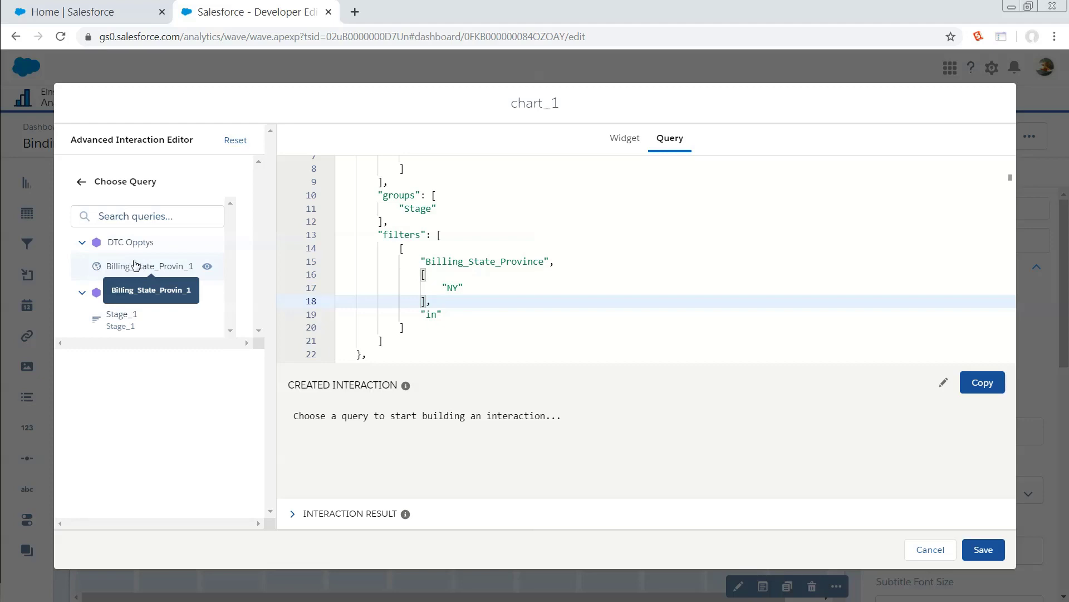
pyautogui.click(208, 267)
pyautogui.moveTo(269, 343); pyautogui.dragTo(329, 337)
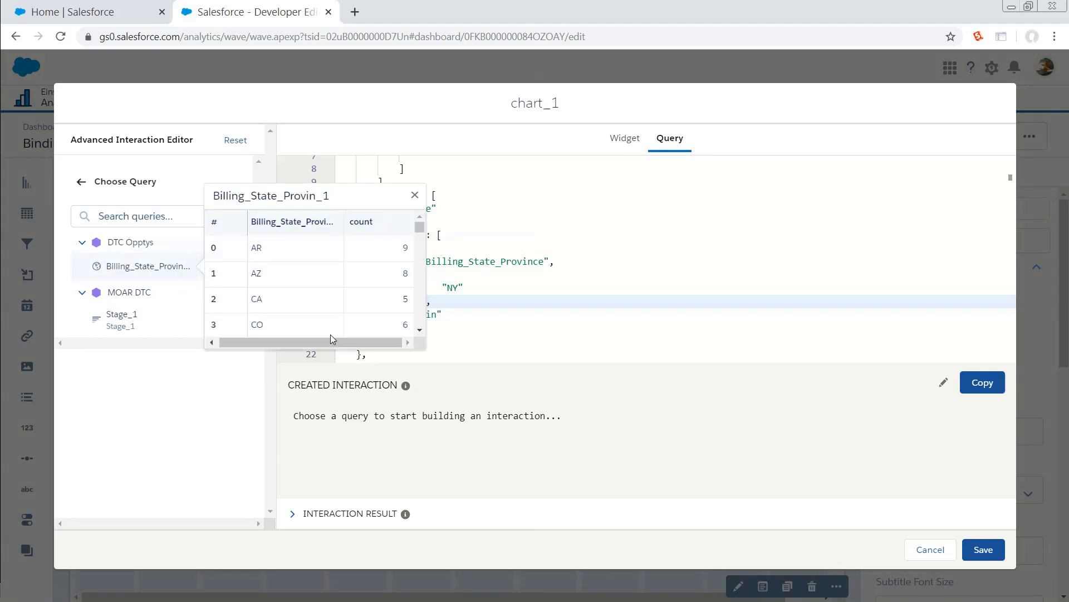
pyautogui.scroll(-7, 301, 282)
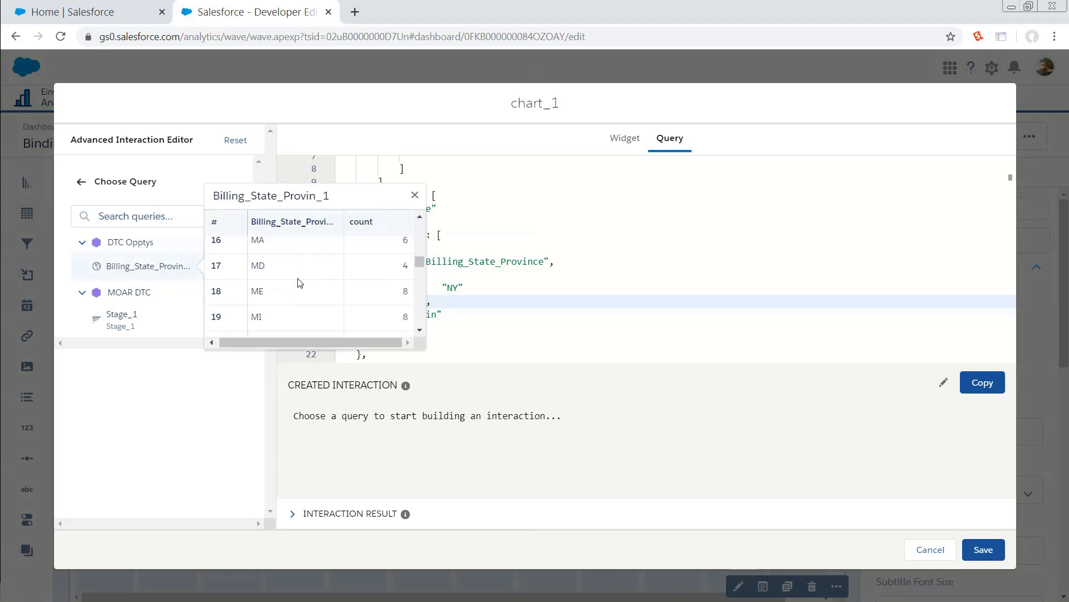
pyautogui.click(415, 195)
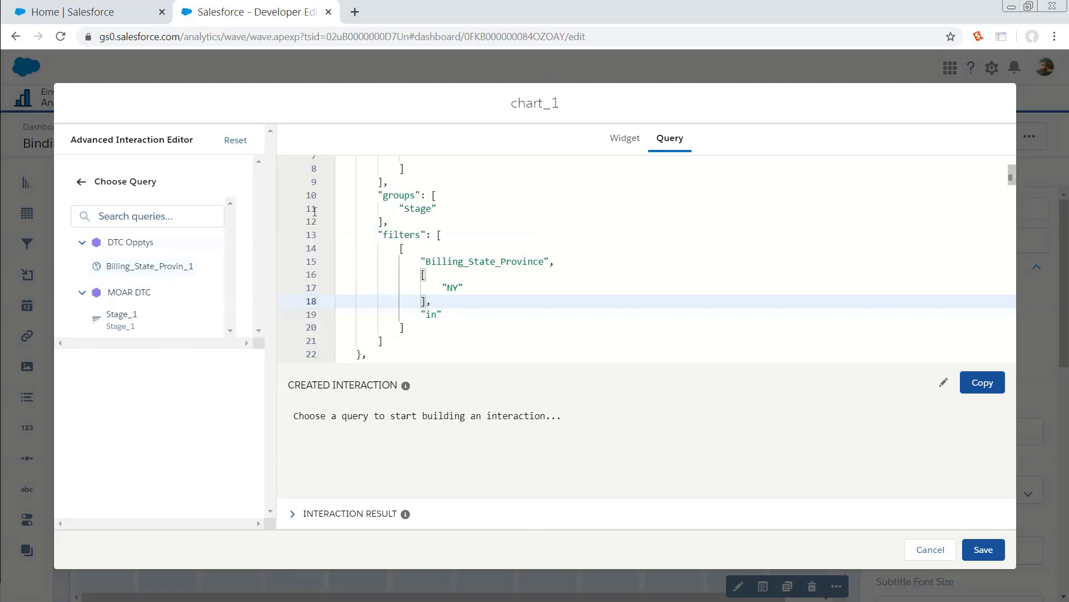
# - Use Billing_State_Provin_1 as the source query and its Billing_State_Province column as the source data, previewing the query's rows
pyautogui.click(148, 266)
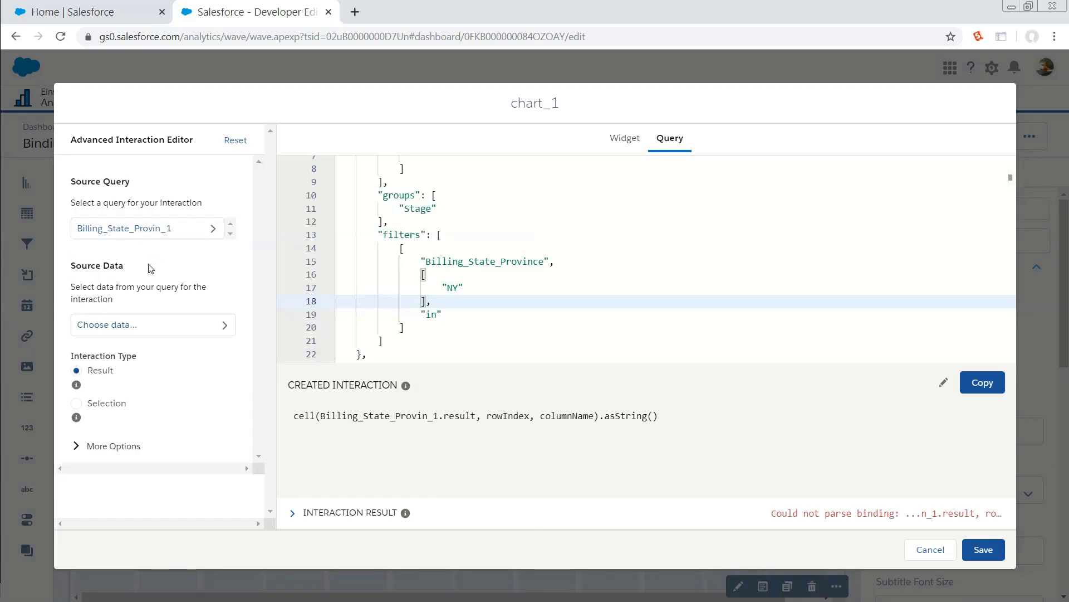
pyautogui.click(160, 332)
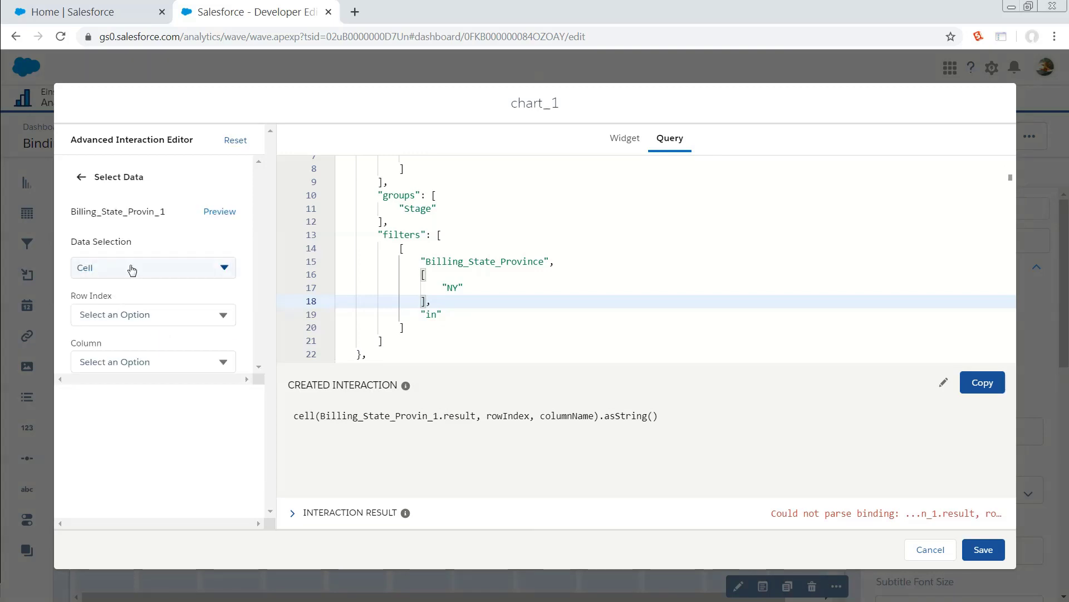
pyautogui.click(112, 268)
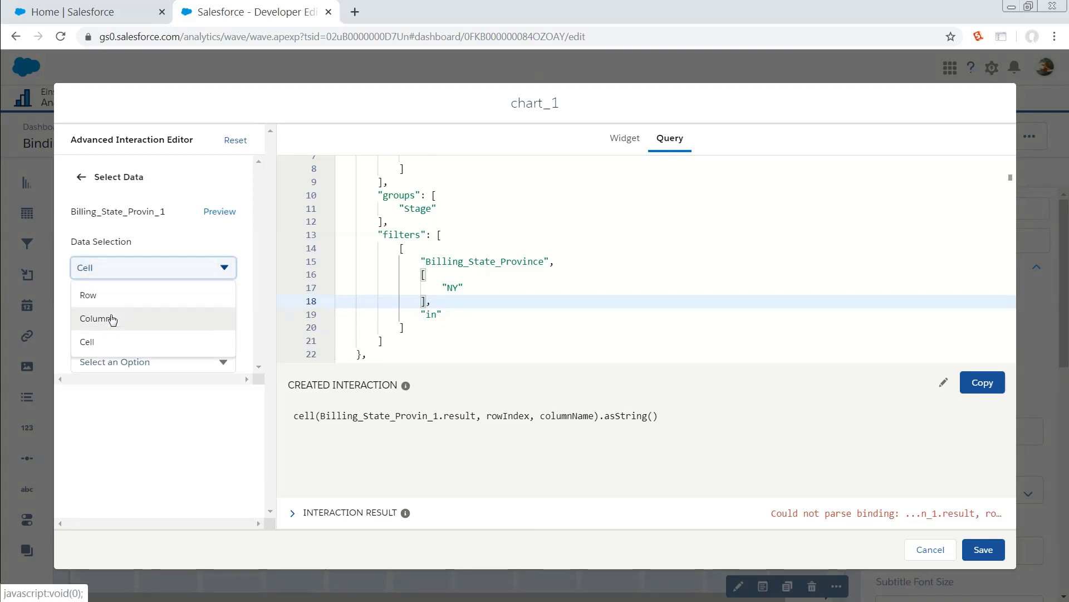
pyautogui.click(112, 318)
pyautogui.click(146, 315)
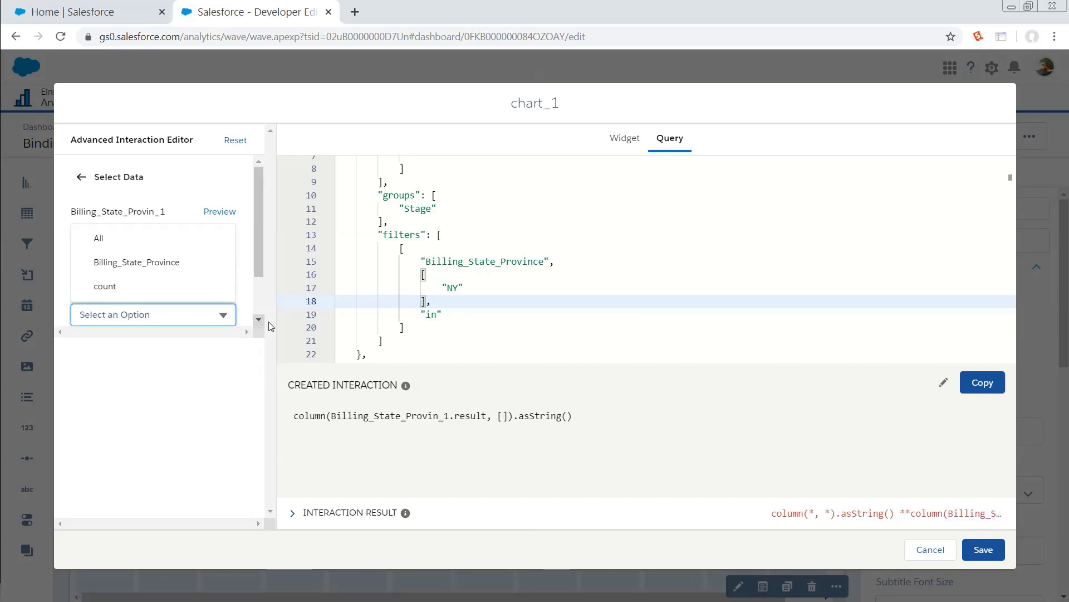
pyautogui.click(170, 266)
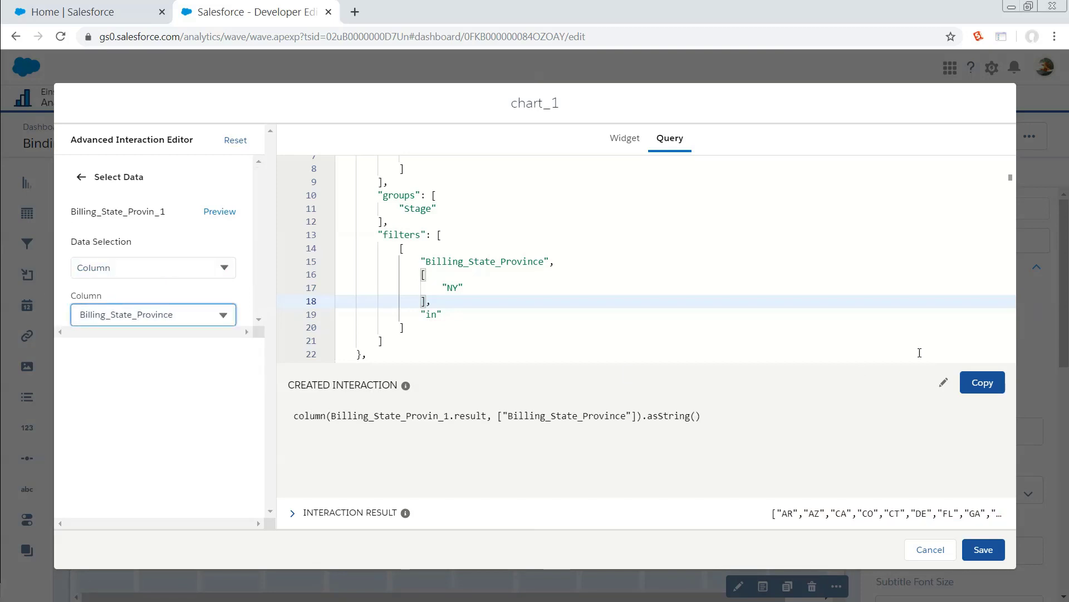
pyautogui.click(225, 213)
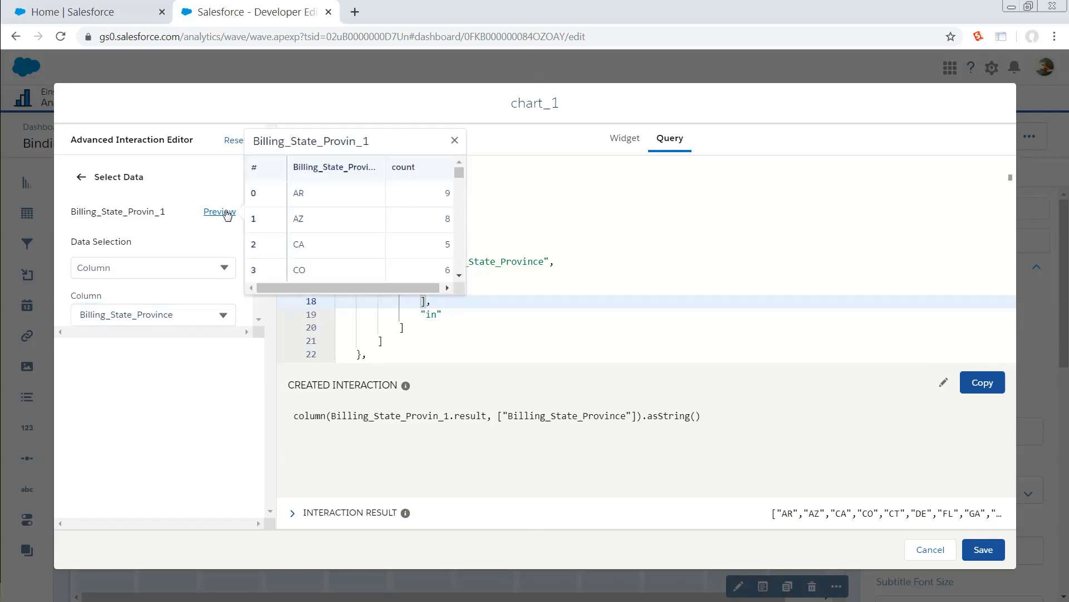
pyautogui.click(455, 140)
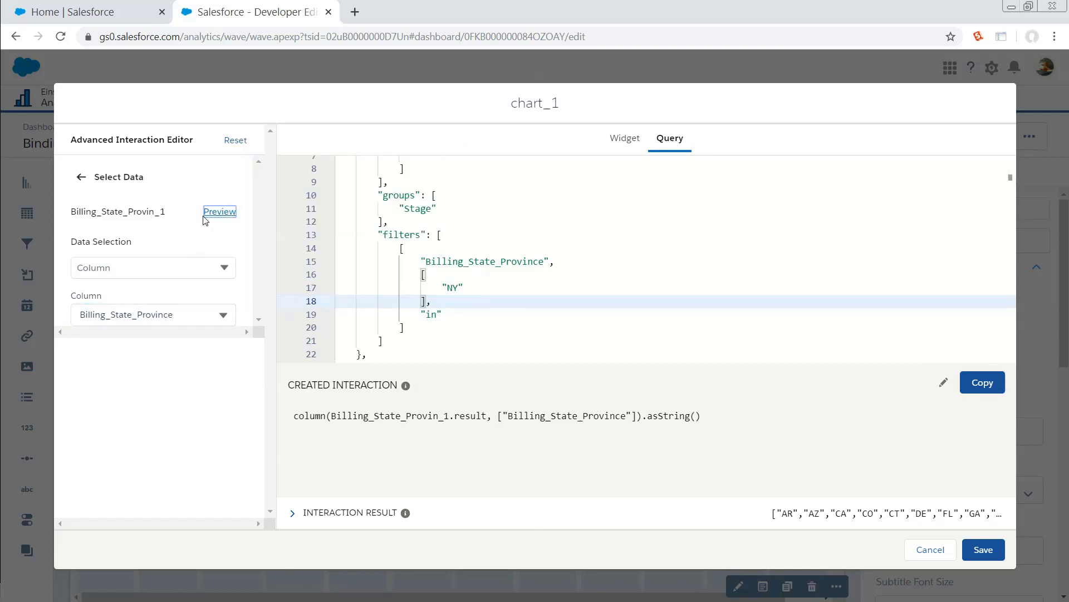
pyautogui.click(127, 177)
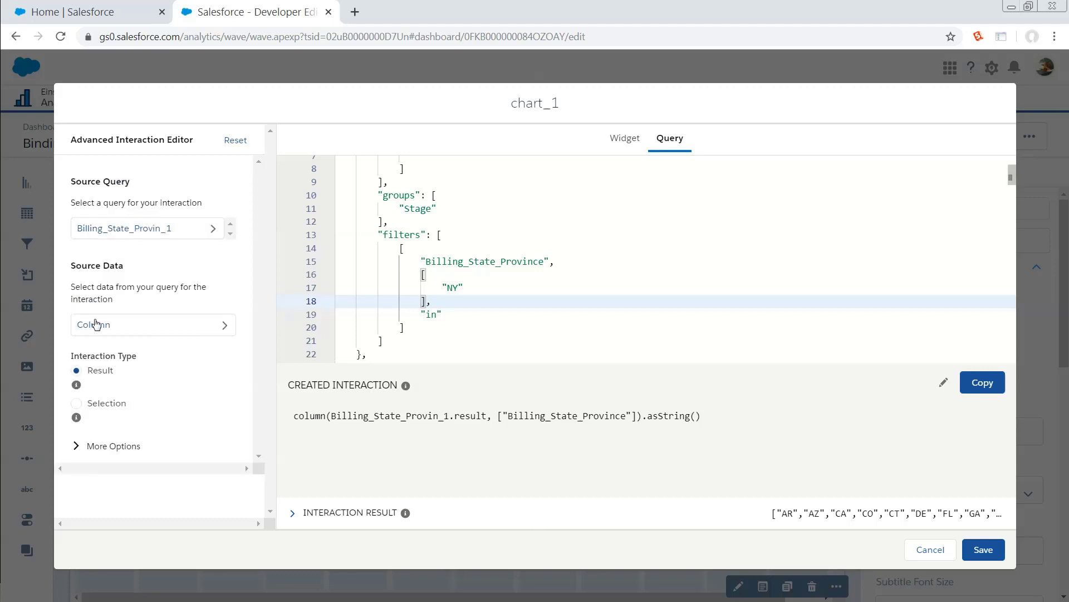
# - Try the Selection interaction type, switch back to Result, and expand the interaction result
pyautogui.click(98, 407)
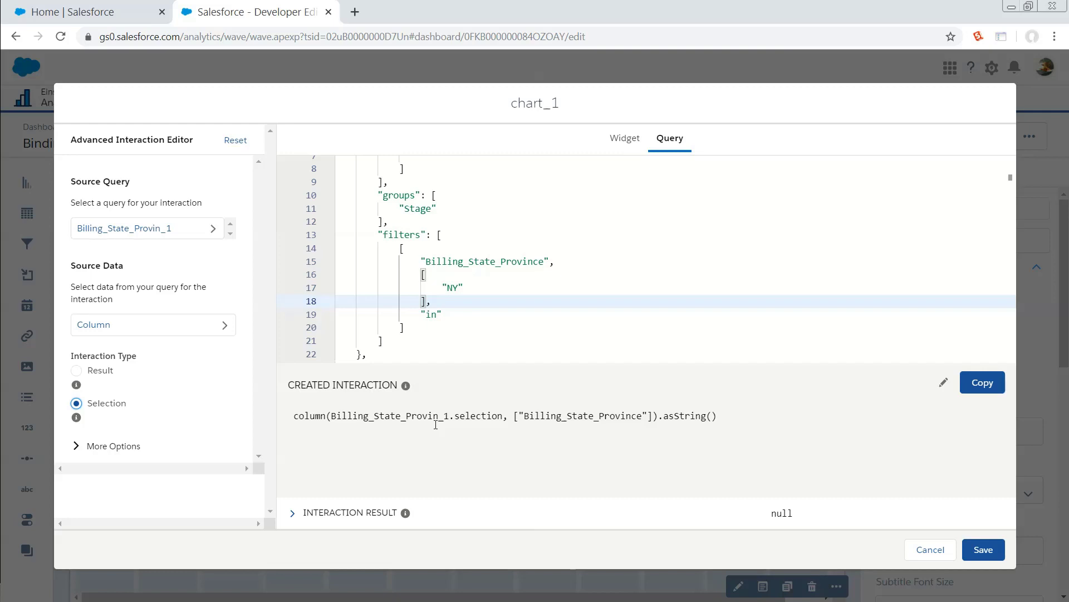
pyautogui.click(83, 370)
pyautogui.click(292, 513)
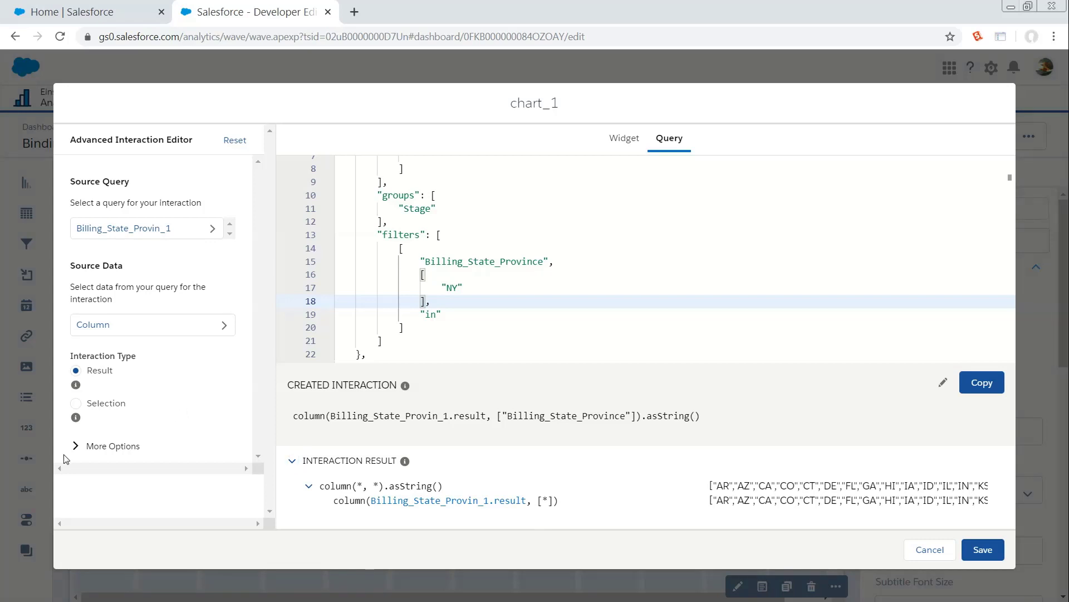
# - Set the interaction's data serialization function to asObject
pyautogui.click(75, 446)
pyautogui.scroll(-1, 156, 386)
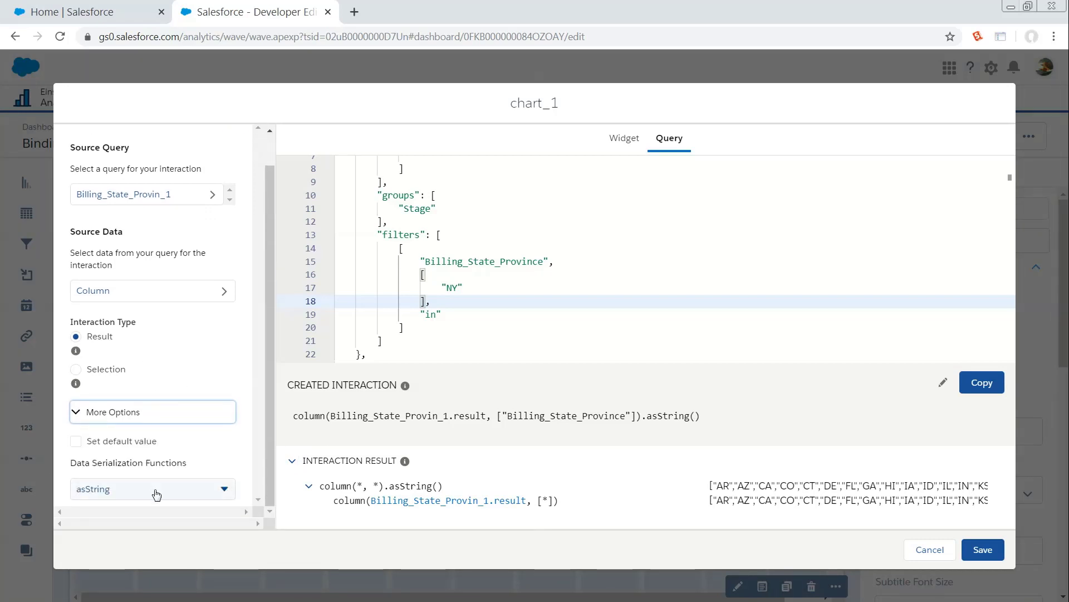
pyautogui.click(155, 491)
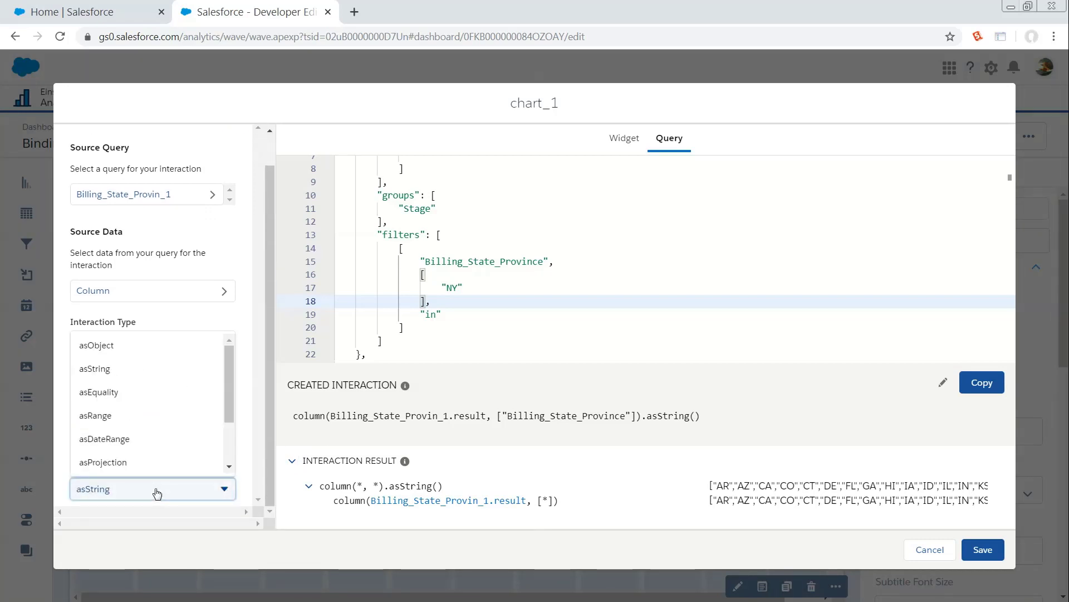
pyautogui.click(107, 345)
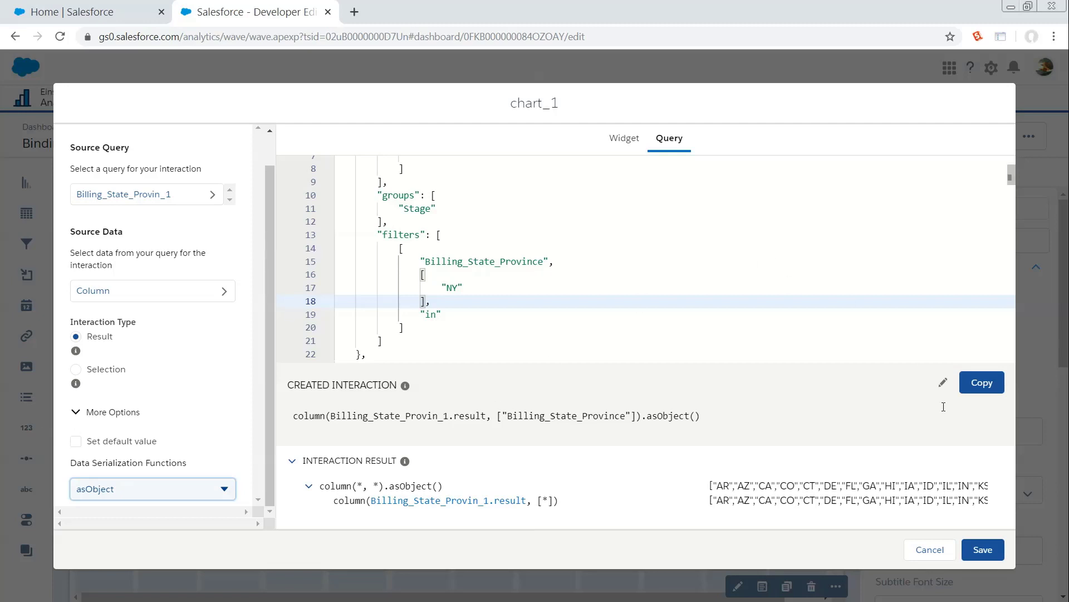
# - Browse the functions available for editing the created interaction, and copy the interaction without adding one
pyautogui.click(943, 382)
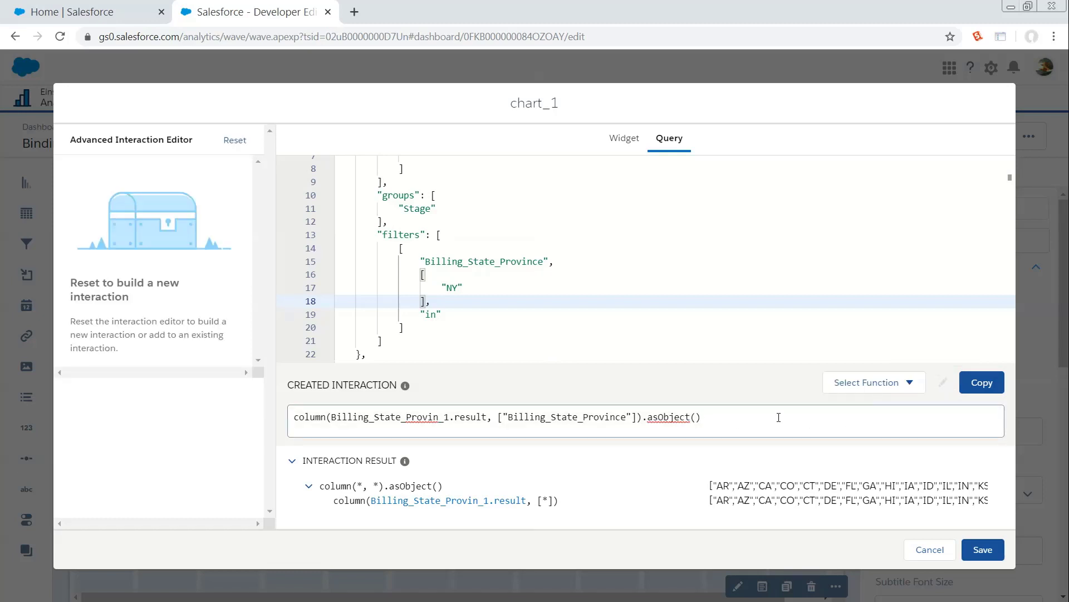
pyautogui.click(842, 389)
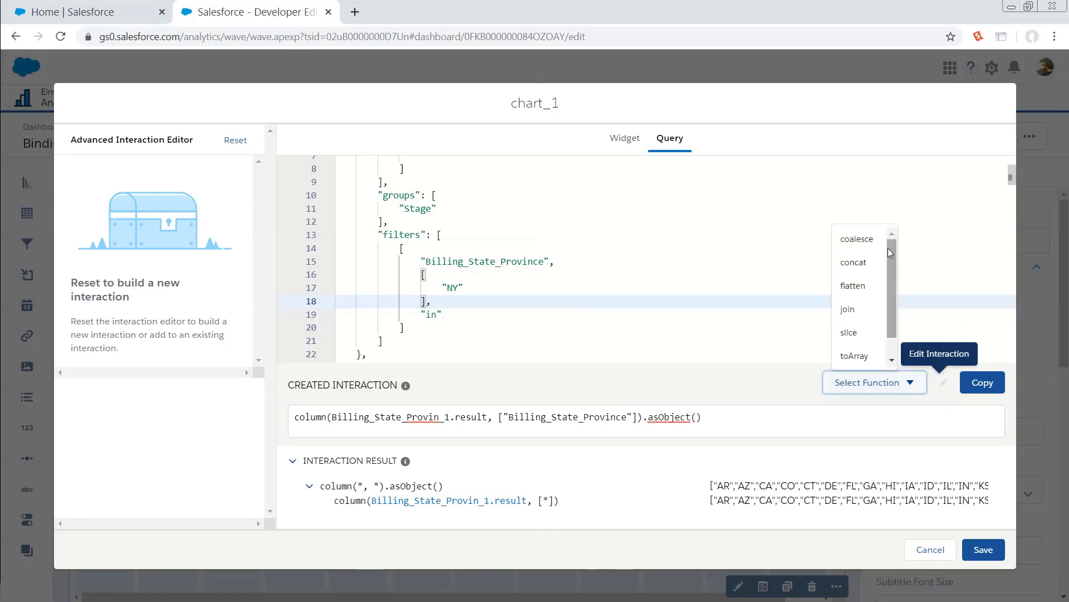
pyautogui.moveTo(890, 249)
pyautogui.mouseDown()
pyautogui.moveTo(894, 265)
pyautogui.moveTo(897, 239)
pyautogui.mouseUp()
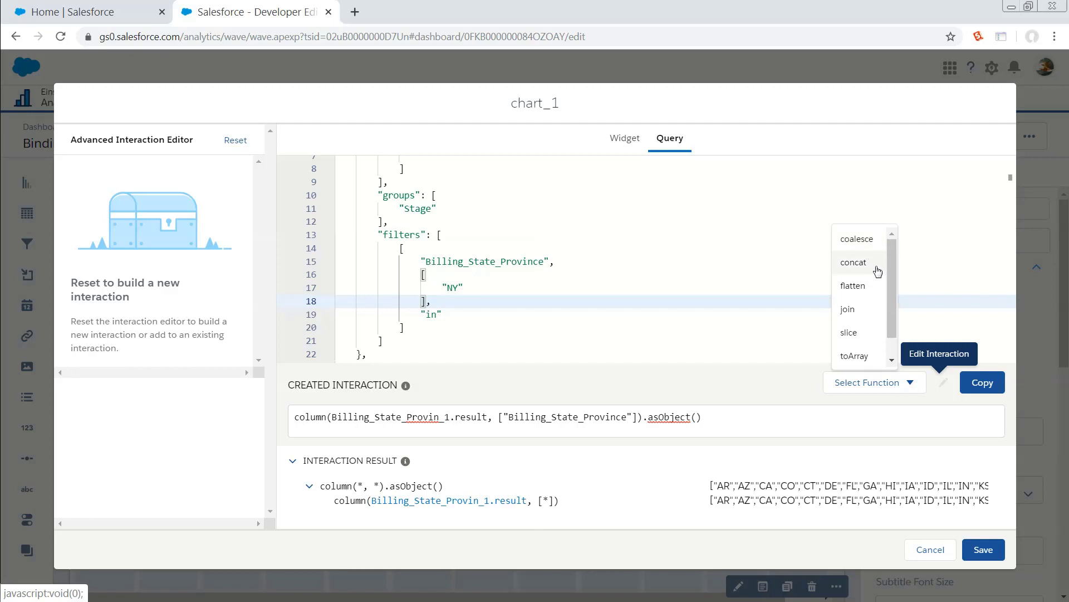
pyautogui.moveTo(890, 269)
pyautogui.mouseDown()
pyautogui.moveTo(893, 293)
pyautogui.moveTo(894, 261)
pyautogui.mouseUp()
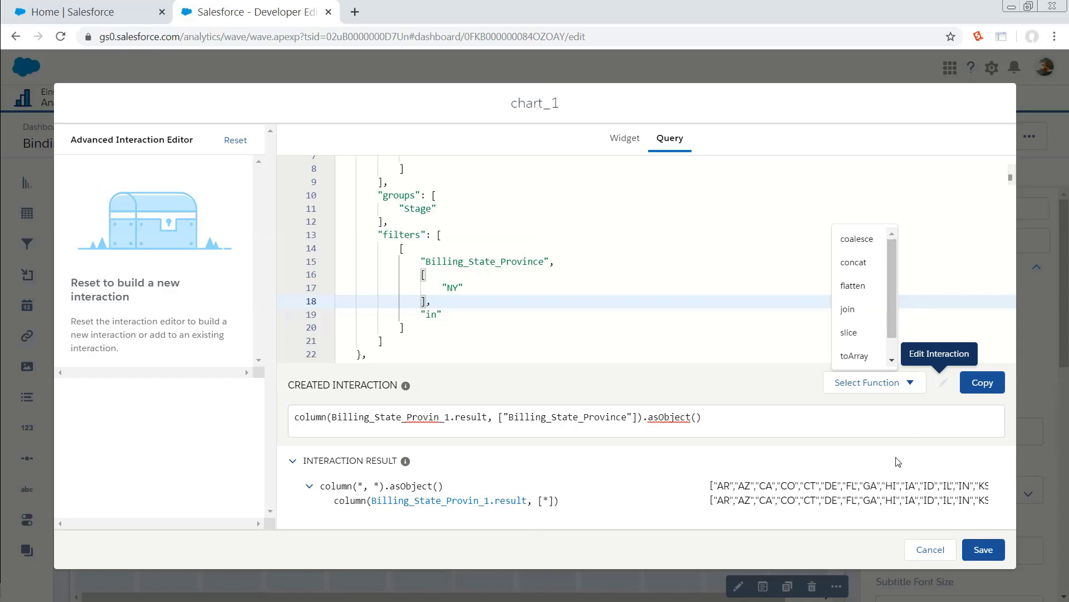
pyautogui.click(801, 429)
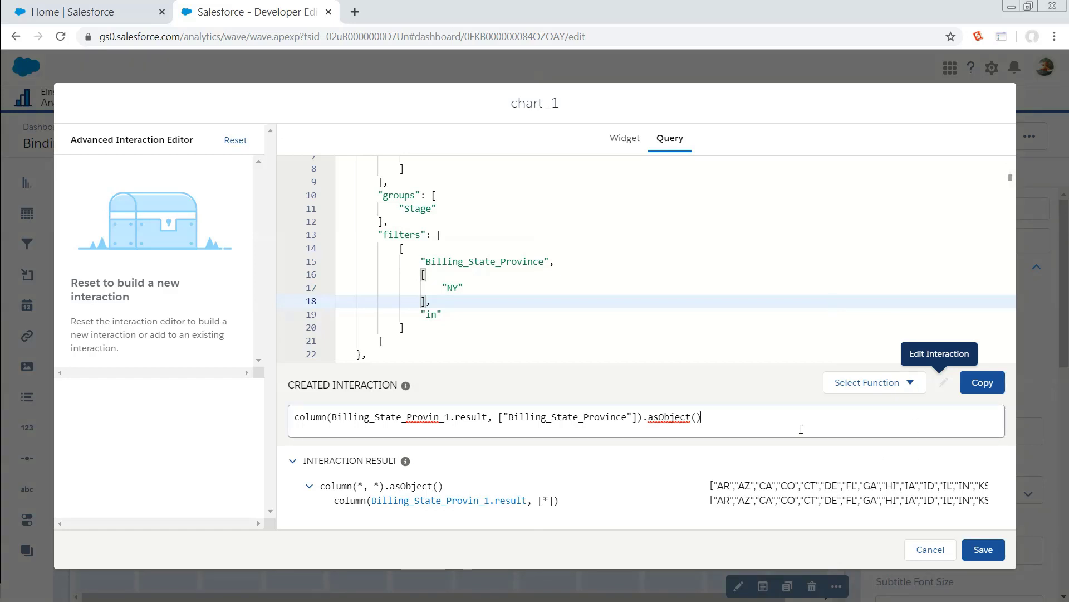
pyautogui.click(981, 384)
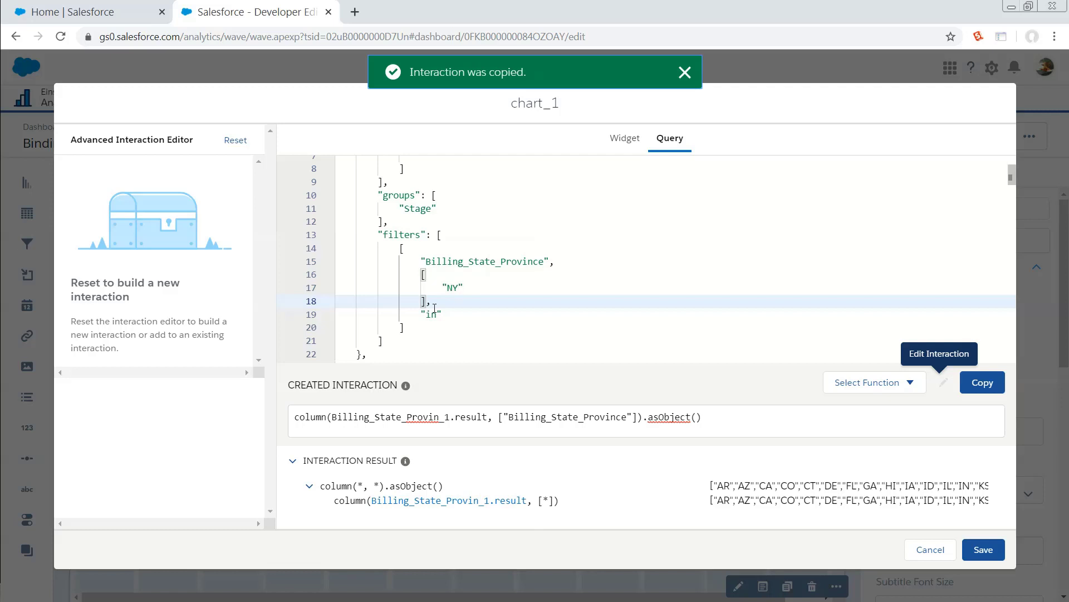
# - Replace the NY value list in the Billing_State_Province filter with the copied interaction, wrap it in double quotes, and save the chart_1 query
pyautogui.moveTo(426, 301); pyautogui.dragTo(421, 274)
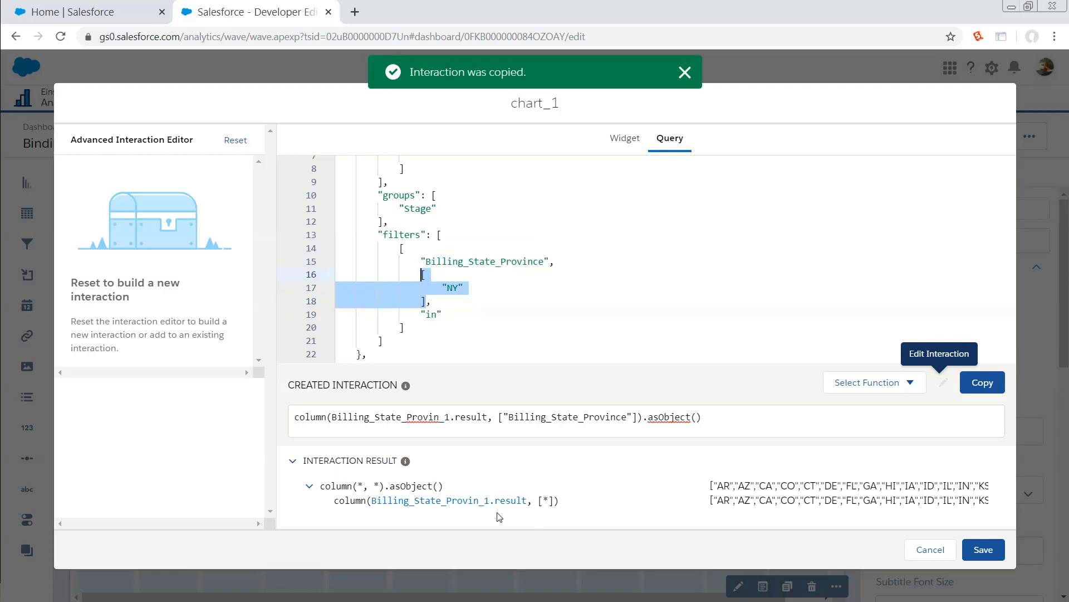
pyautogui.hotkey('ctrl', 'v')
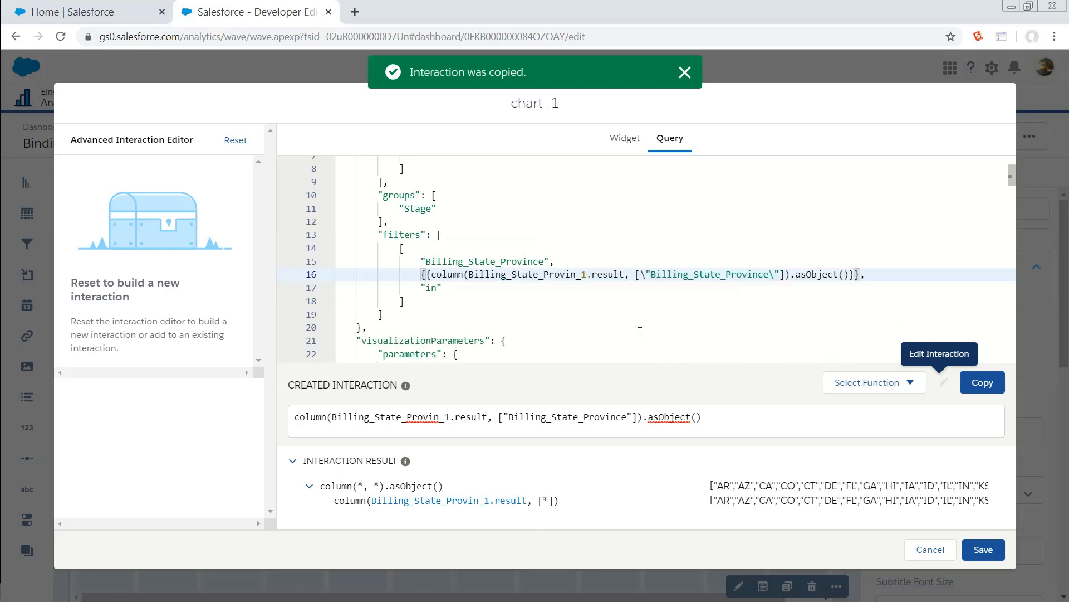
pyautogui.click(421, 275)
pyautogui.write('"')
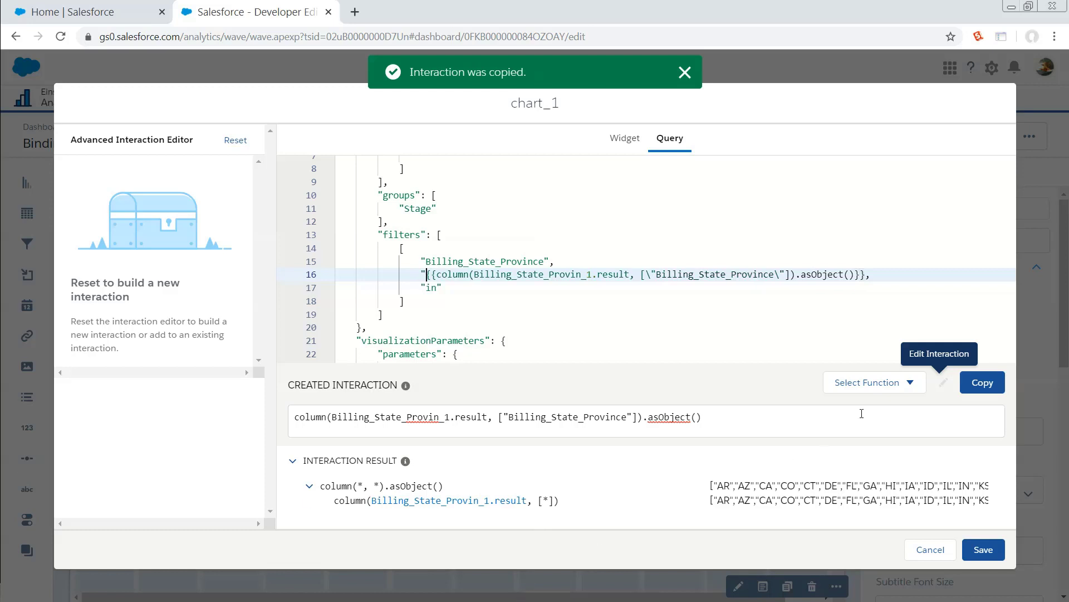
pyautogui.click(866, 274)
pyautogui.write('"')
pyautogui.press('Delete')
pyautogui.click(986, 550)
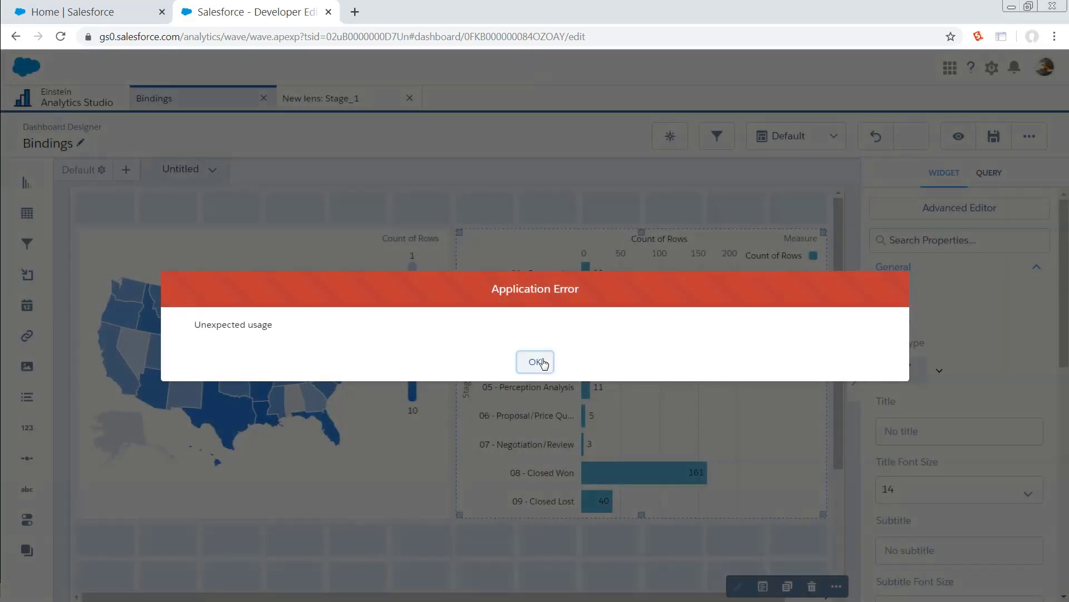
pyautogui.click(535, 362)
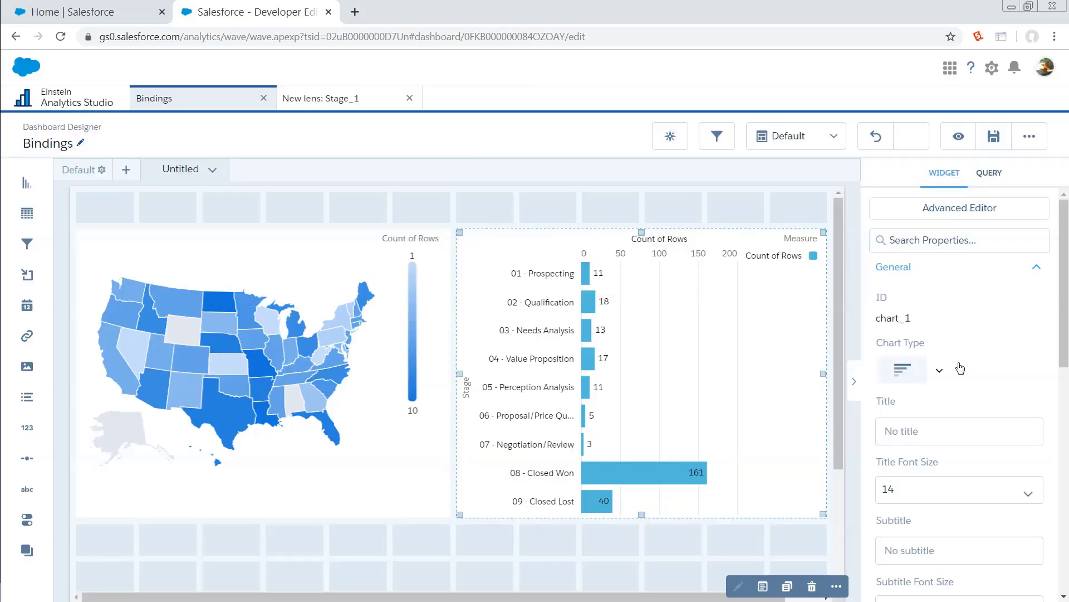
# - Preview the dashboard and toggle the Texas selection on the map to test whether it filters the stage chart
pyautogui.click(958, 136)
pyautogui.moveTo(232, 406)
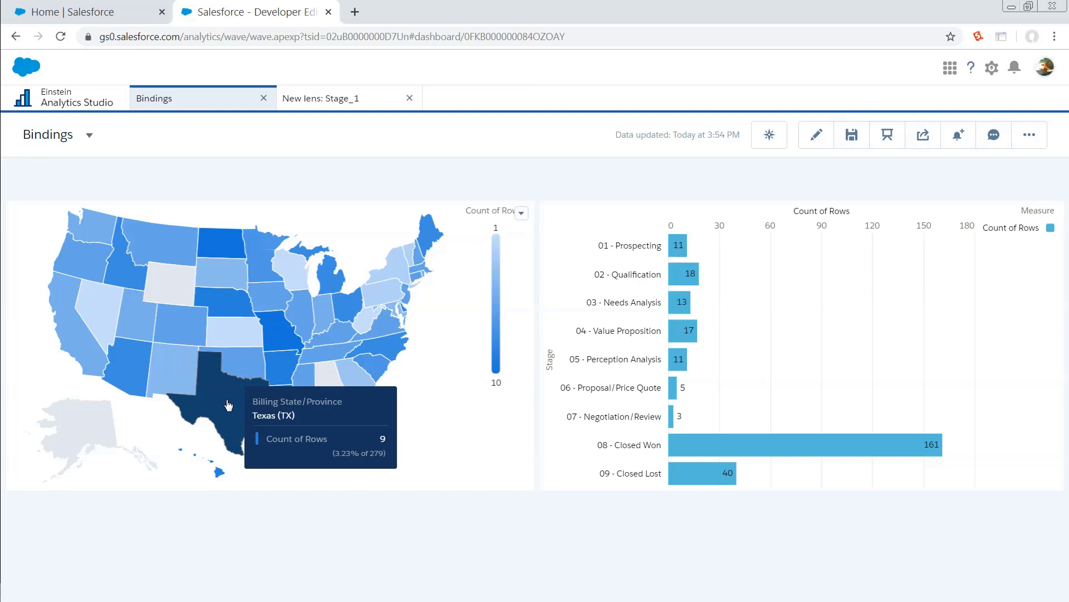
pyautogui.click(229, 405)
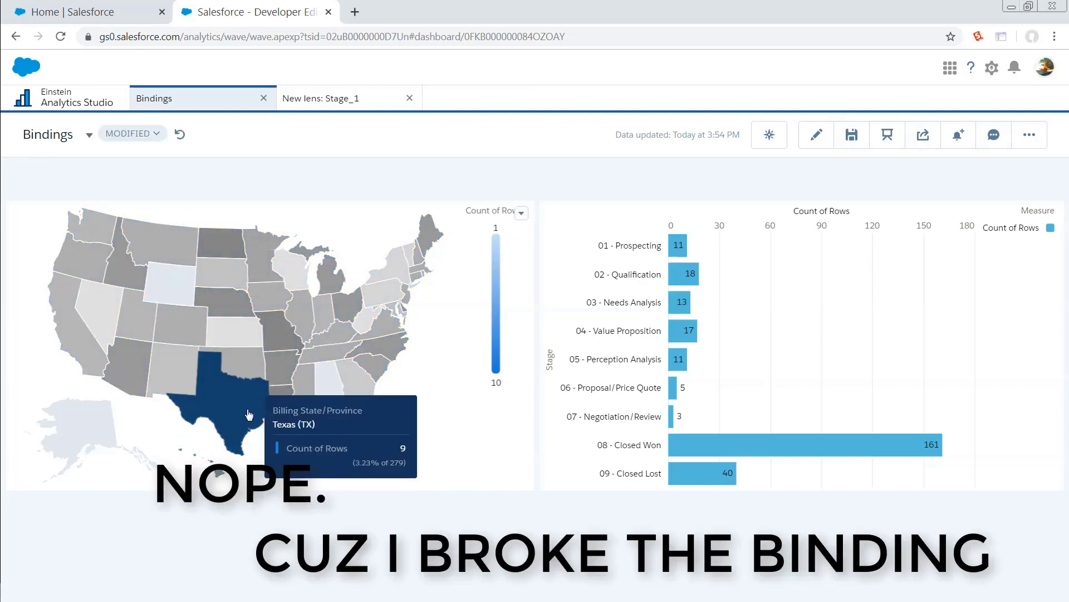
pyautogui.click(245, 414)
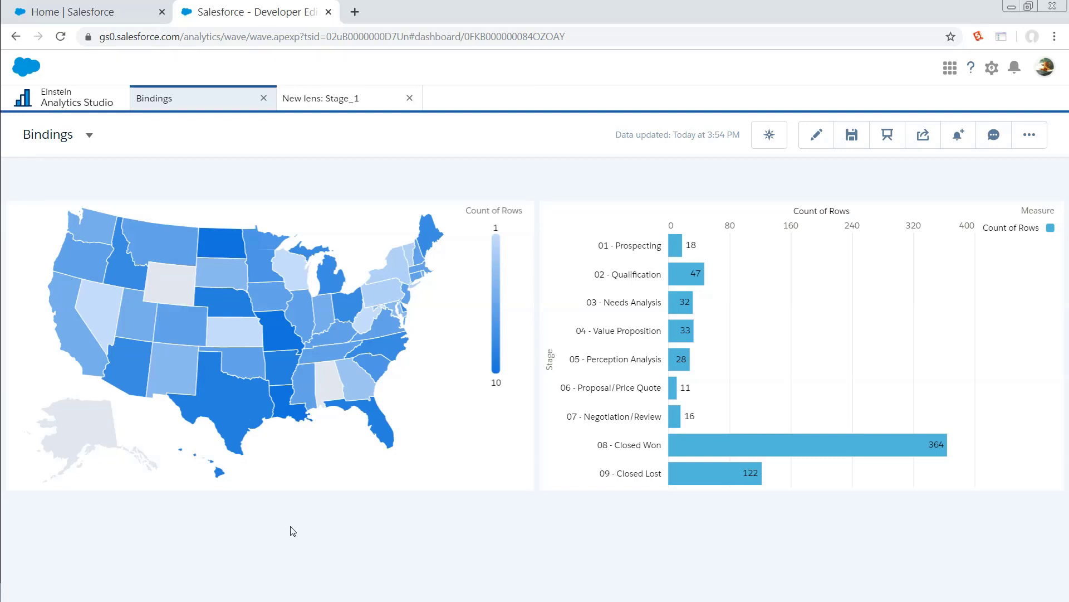
pyautogui.click(224, 401)
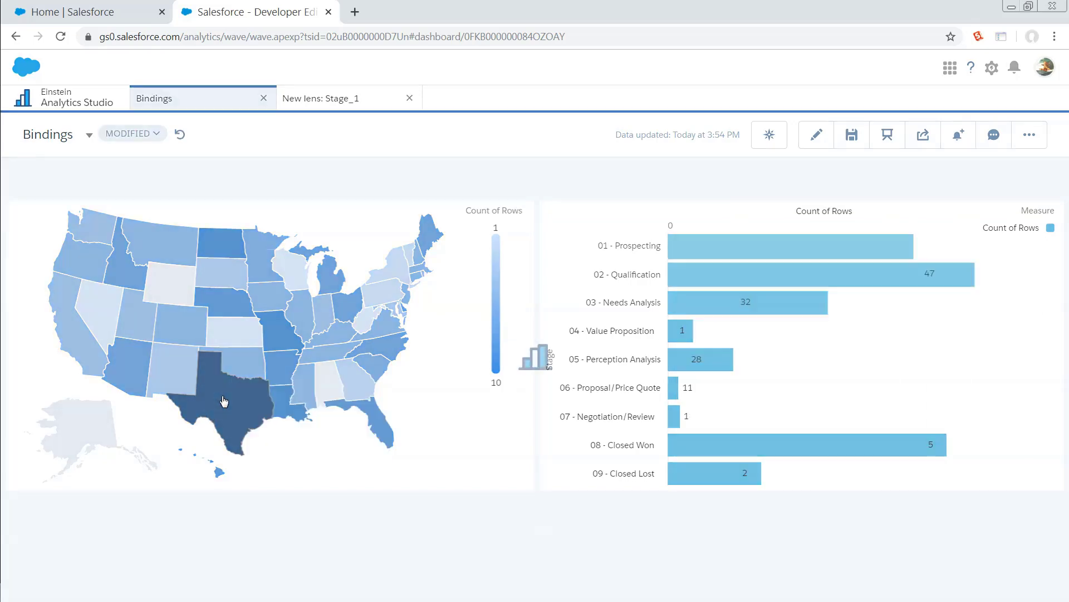
pyautogui.click(224, 401)
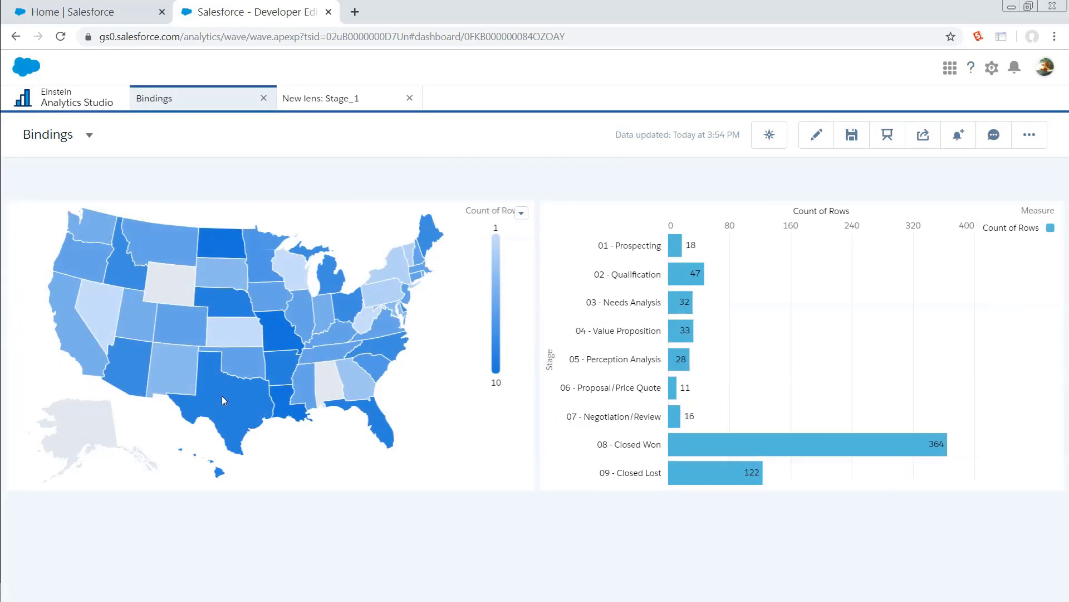
pyautogui.click(222, 400)
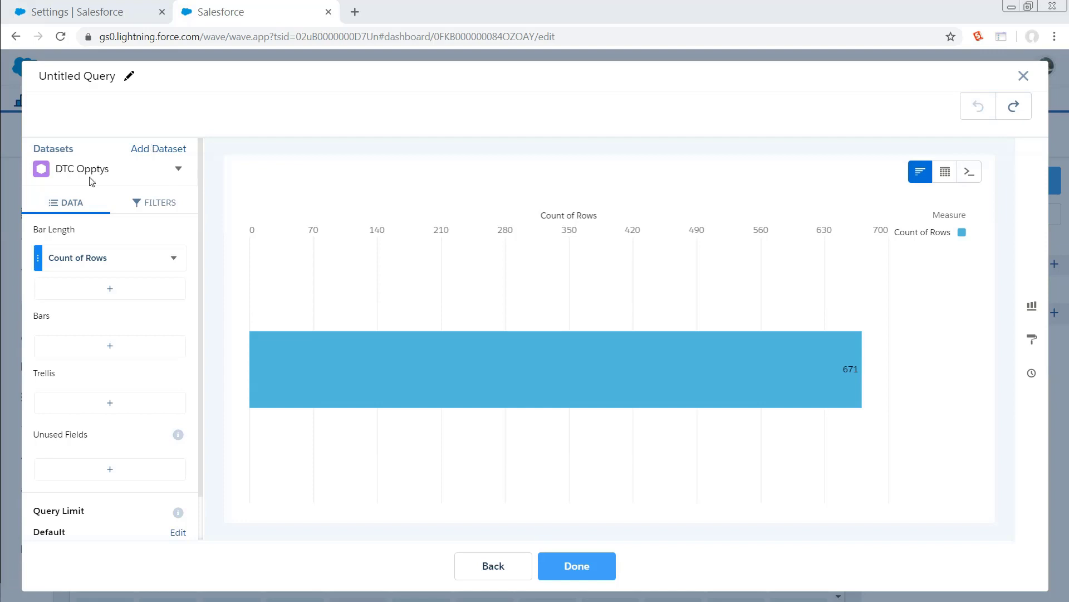
# - Add the MOAR DTC dataset to the query and use its row count as a second bar length measure
pyautogui.click(167, 150)
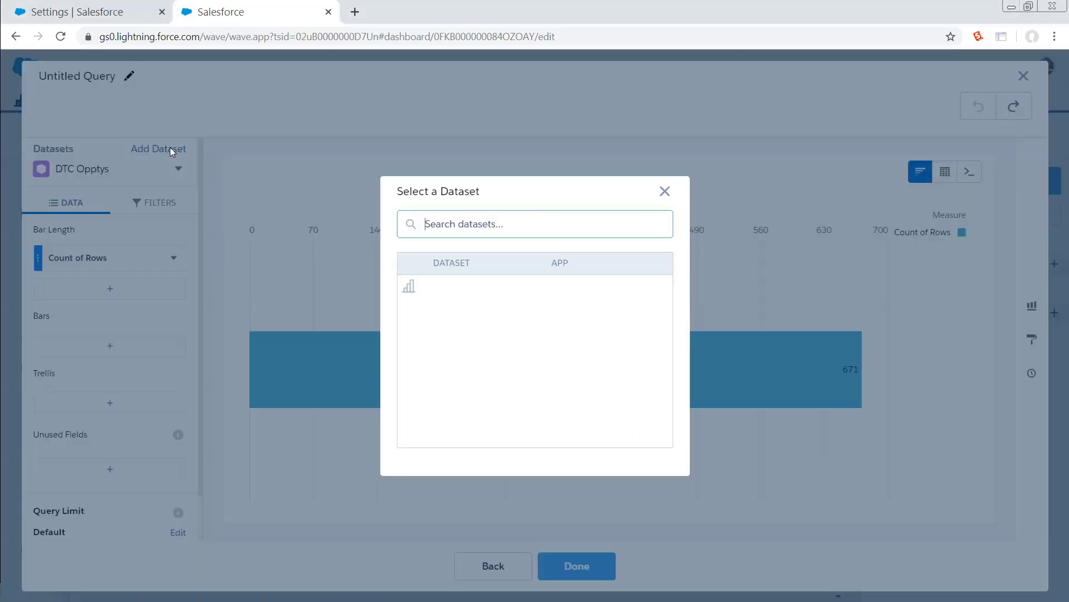
pyautogui.click(457, 291)
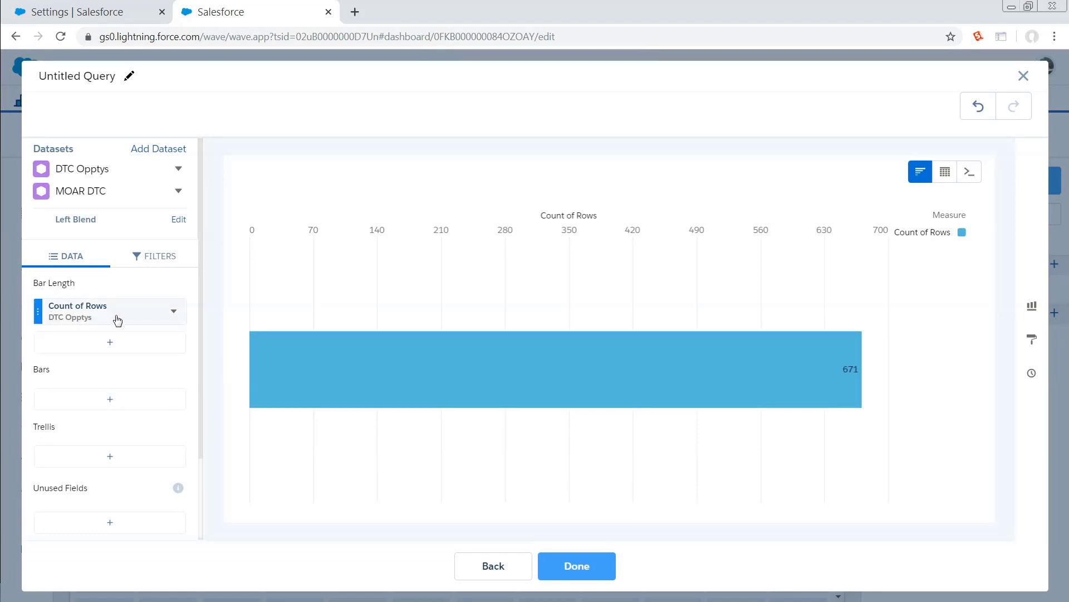
pyautogui.click(121, 349)
pyautogui.click(224, 330)
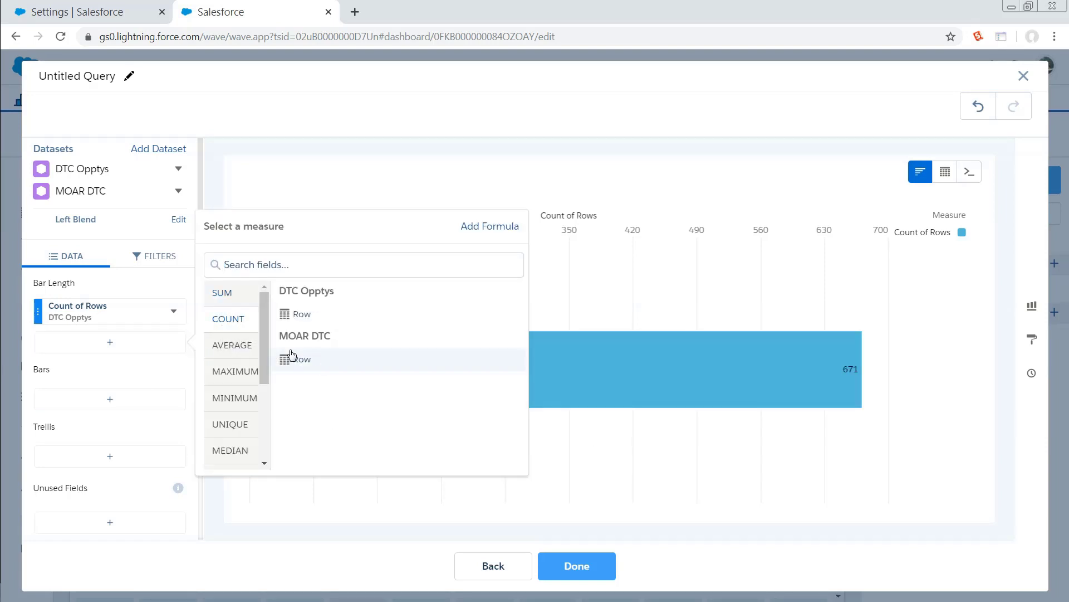
pyautogui.click(290, 359)
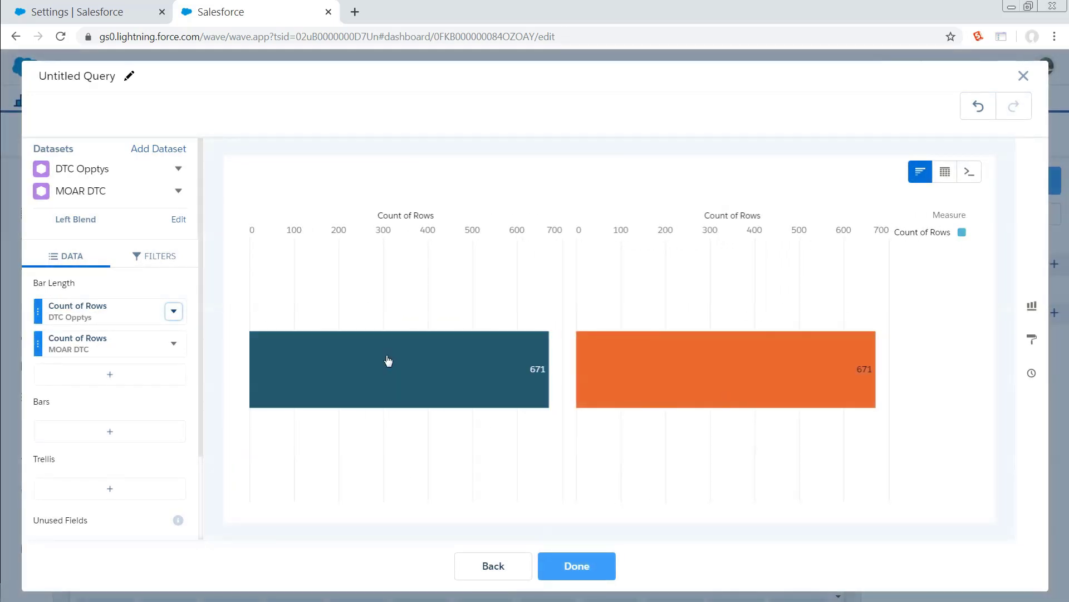
pyautogui.click(146, 376)
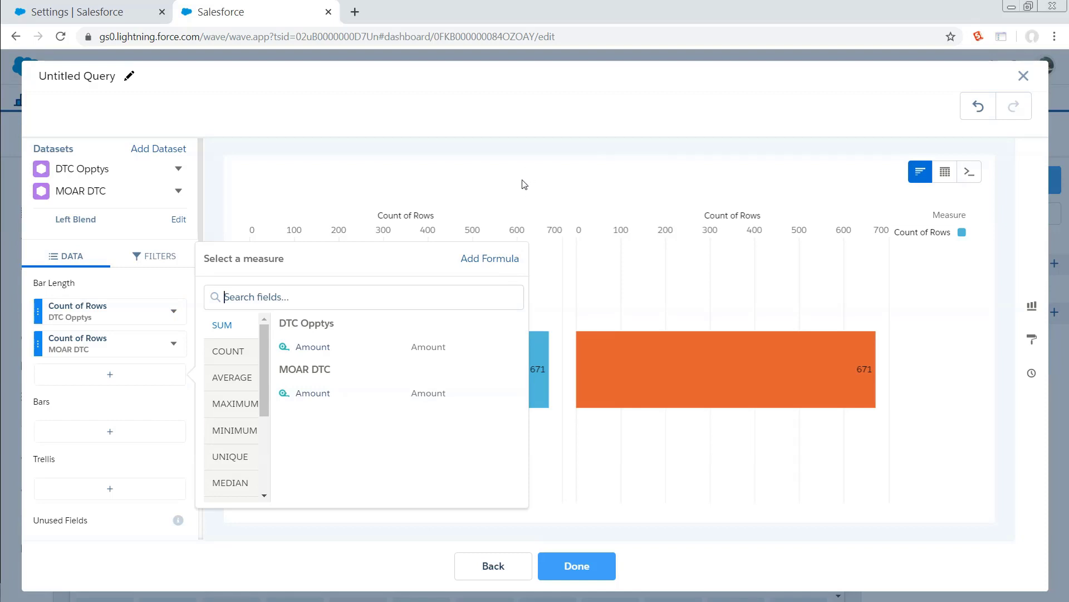
pyautogui.click(487, 193)
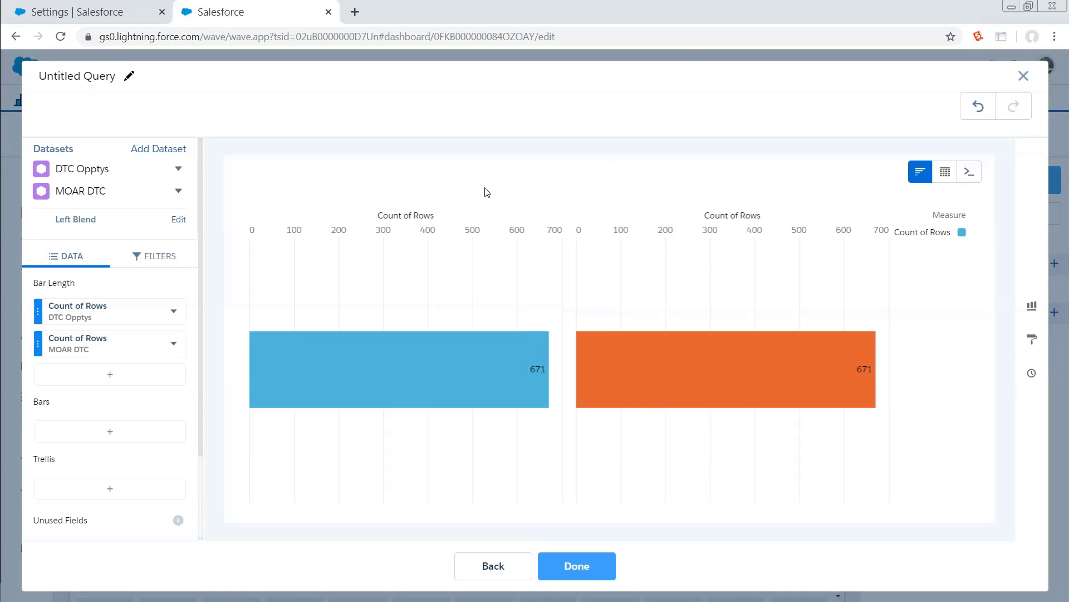
pyautogui.click(178, 168)
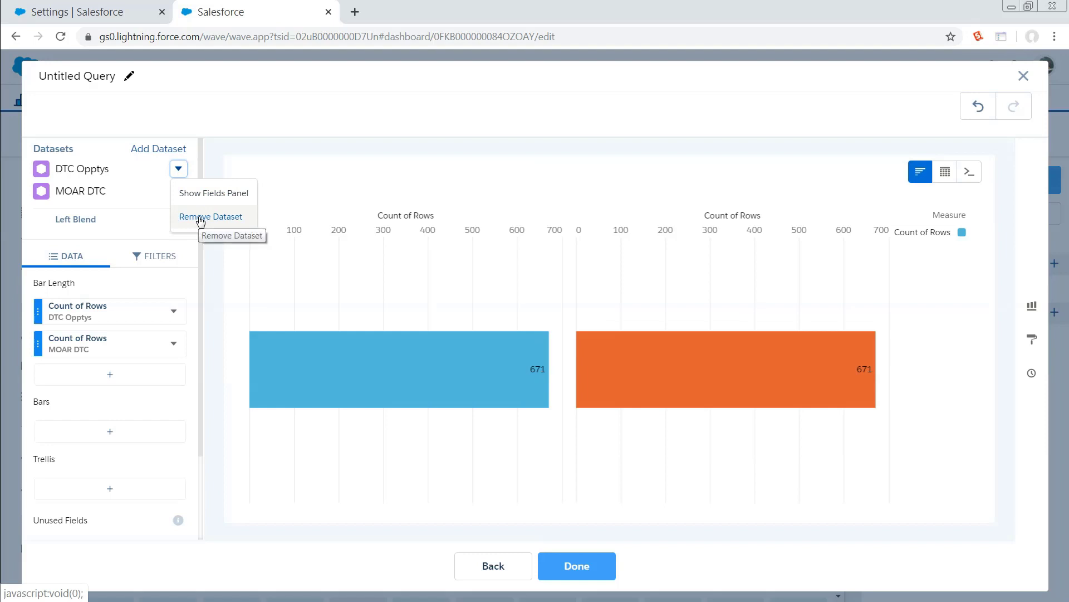
pyautogui.click(478, 204)
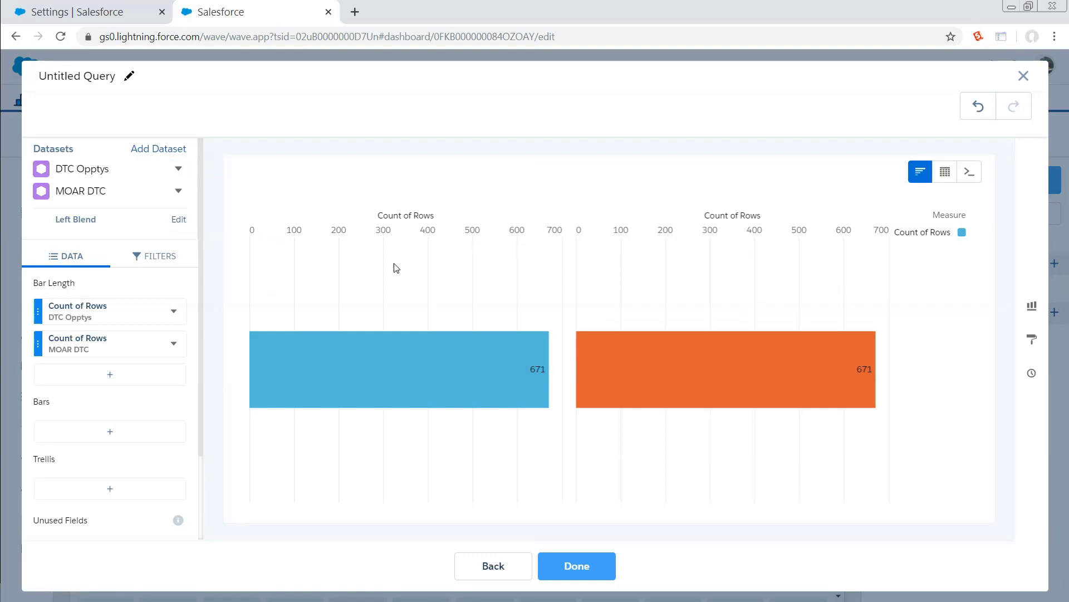
# - Group the bars by the Stage field of both the DTC Opptys and MOAR DTC datasets
pyautogui.click(136, 438)
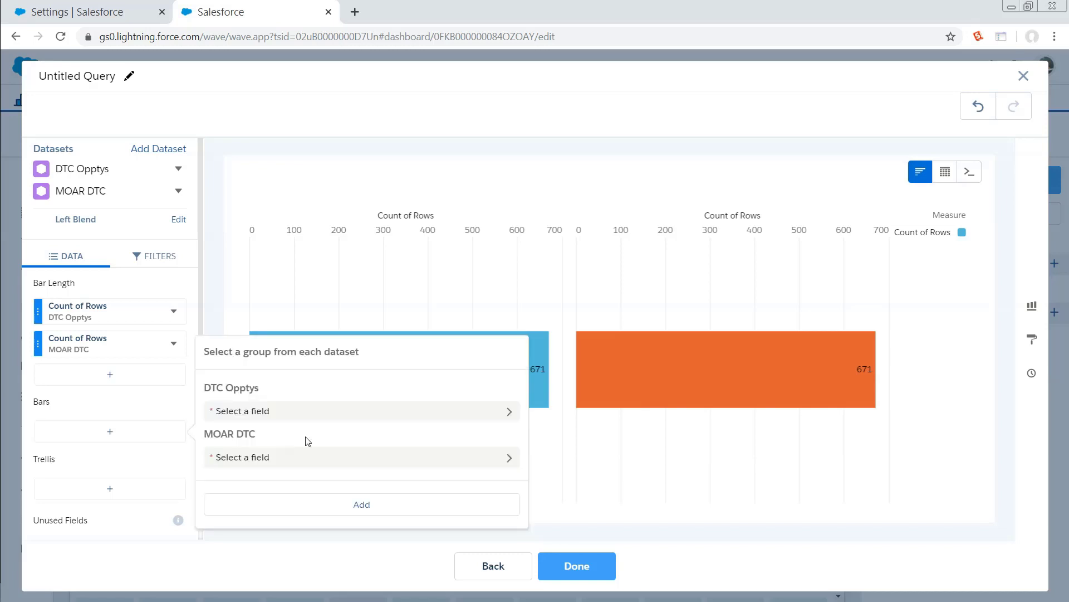
pyautogui.click(327, 409)
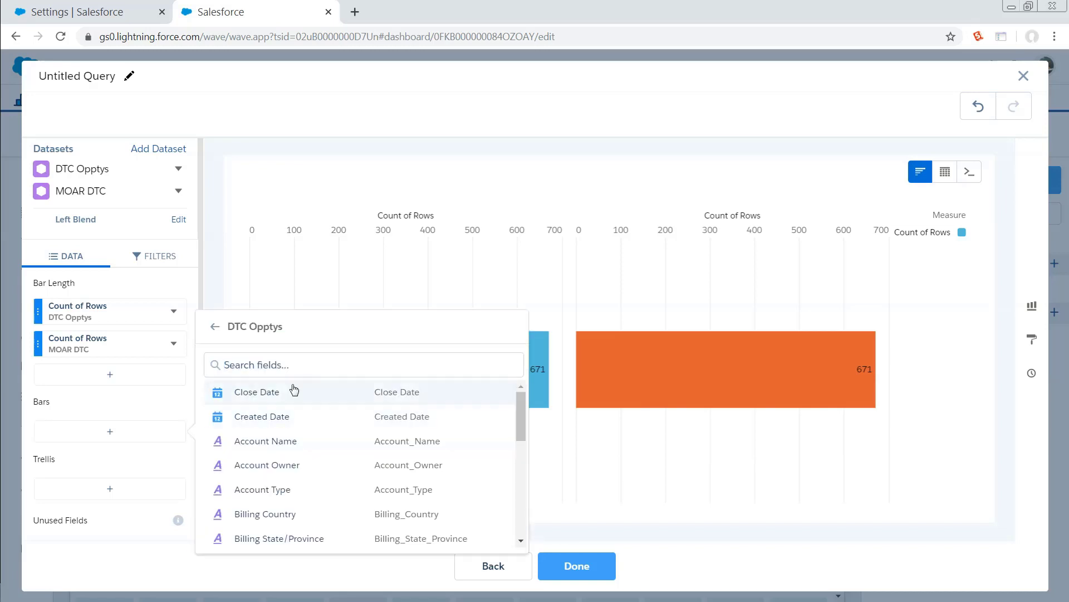
pyautogui.write('sta')
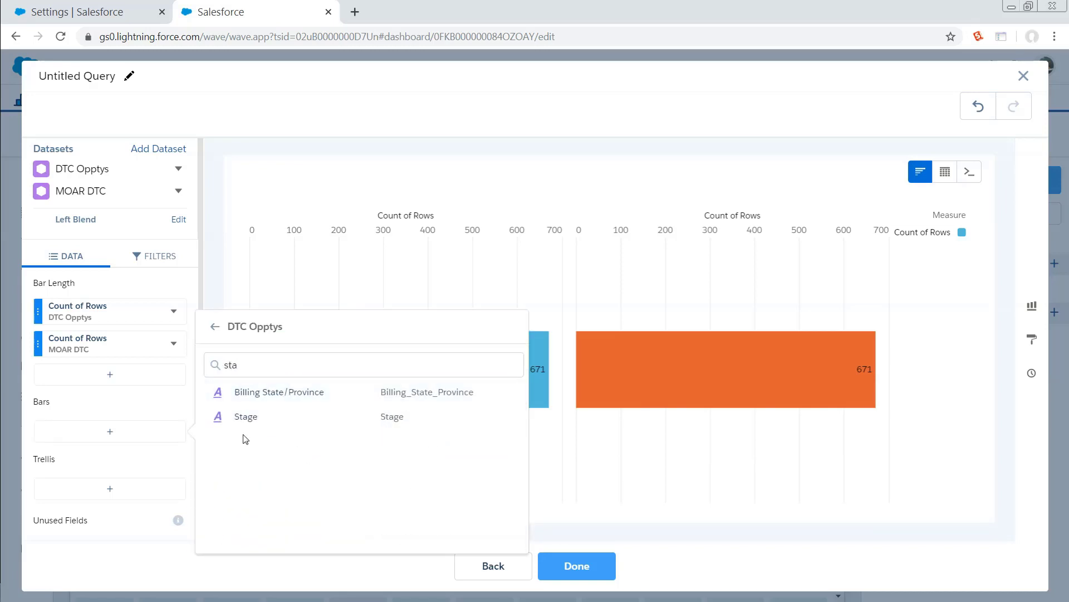
pyautogui.click(263, 413)
pyautogui.click(274, 457)
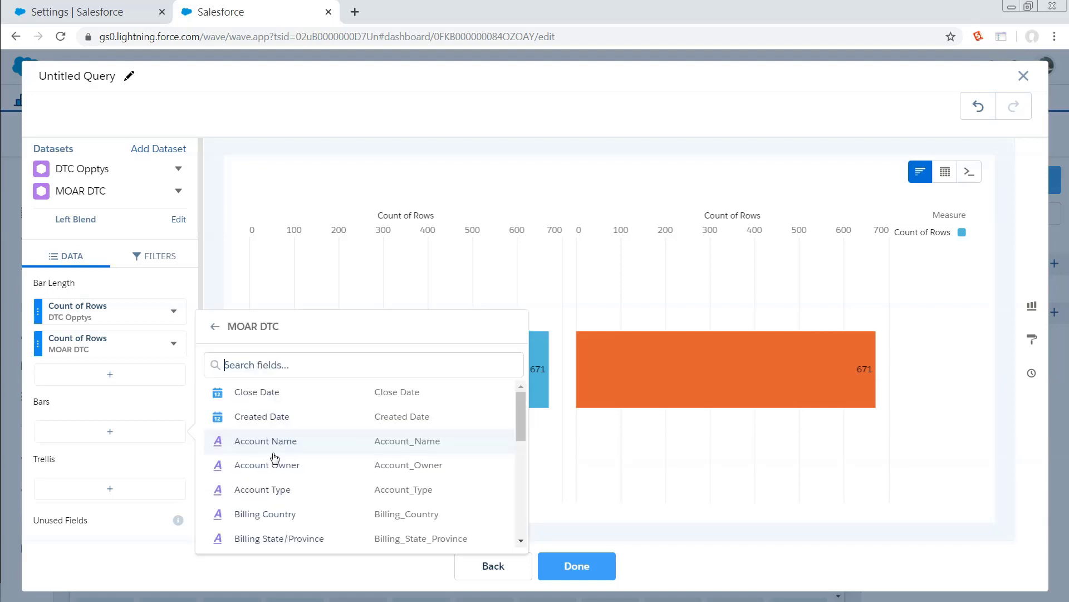
pyautogui.write('stag')
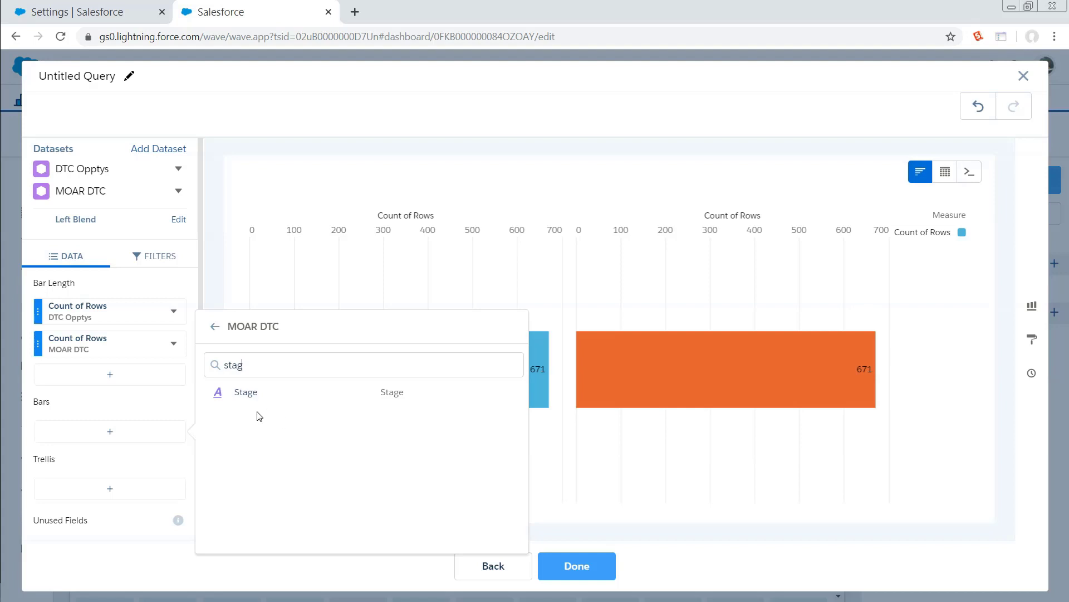
pyautogui.click(260, 391)
pyautogui.click(422, 513)
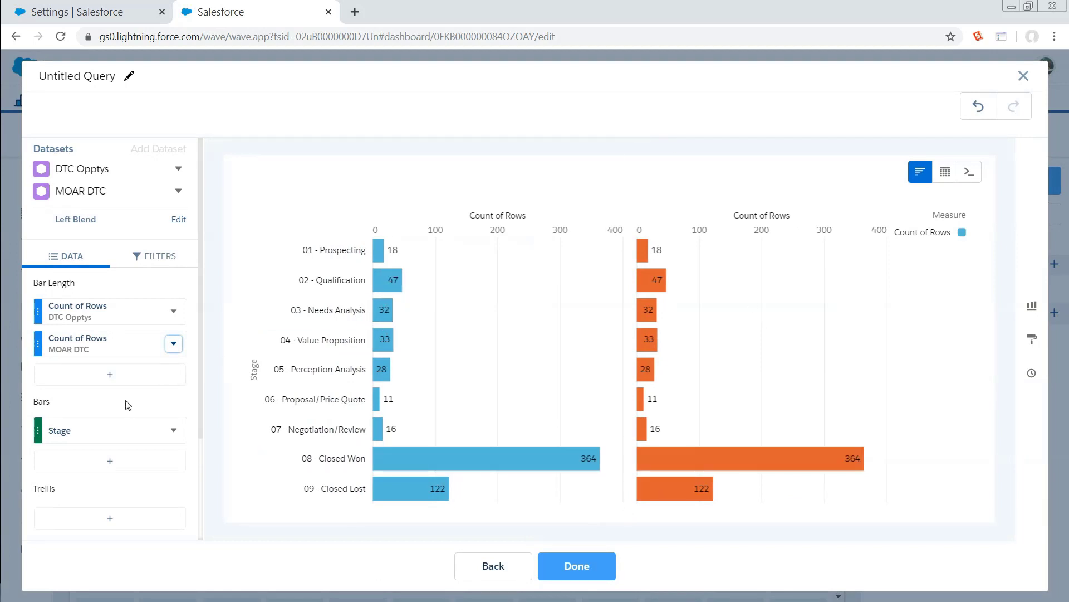
# - Try to change the MOAR DTC field of the existing Stage grouping to Industry
pyautogui.click(108, 430)
pyautogui.click(255, 461)
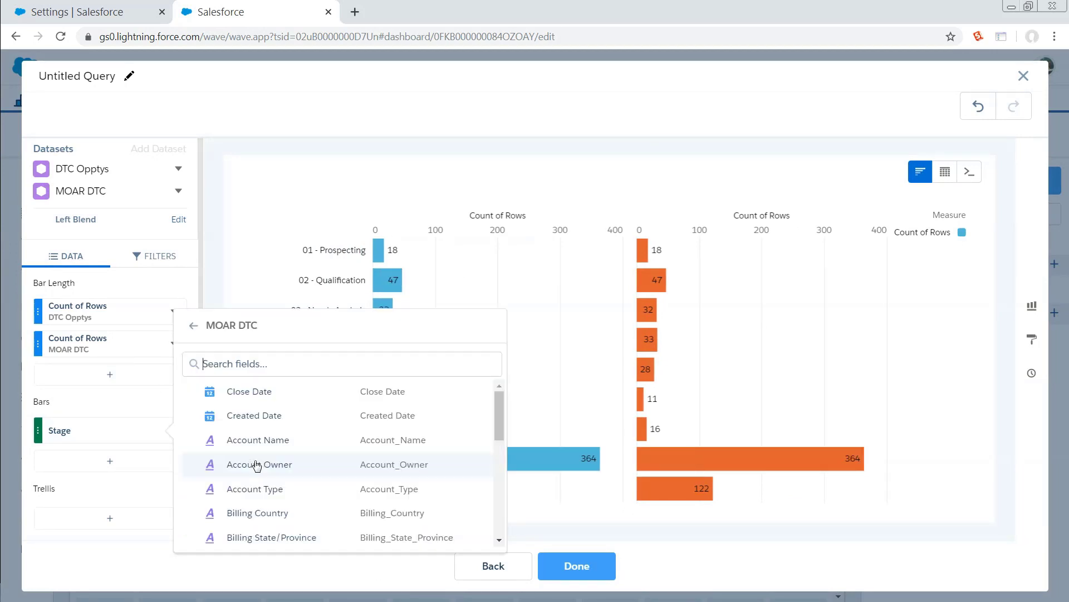
pyautogui.write('indu')
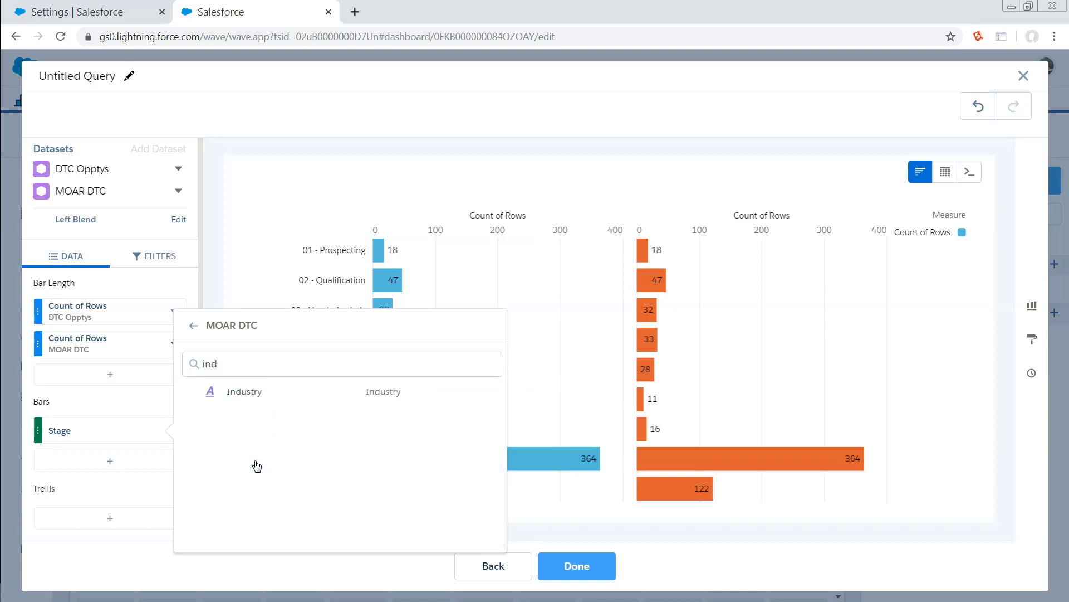
pyautogui.click(283, 390)
pyautogui.click(399, 509)
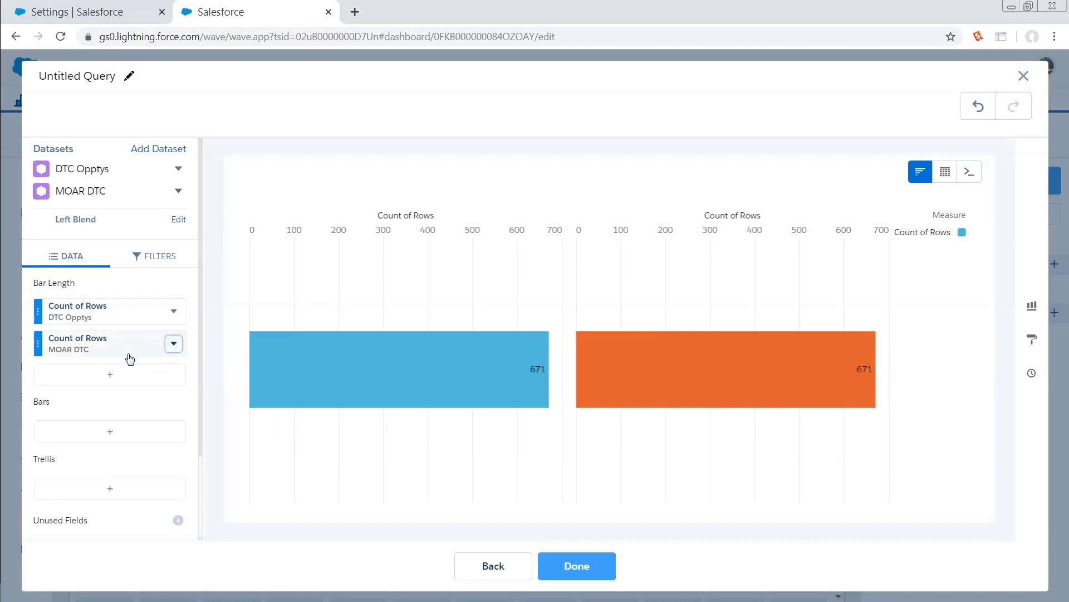
# - Add a bar grouping that matches Stage from DTC Opptys with Industry from MOAR DTC
pyautogui.click(113, 438)
pyautogui.click(302, 416)
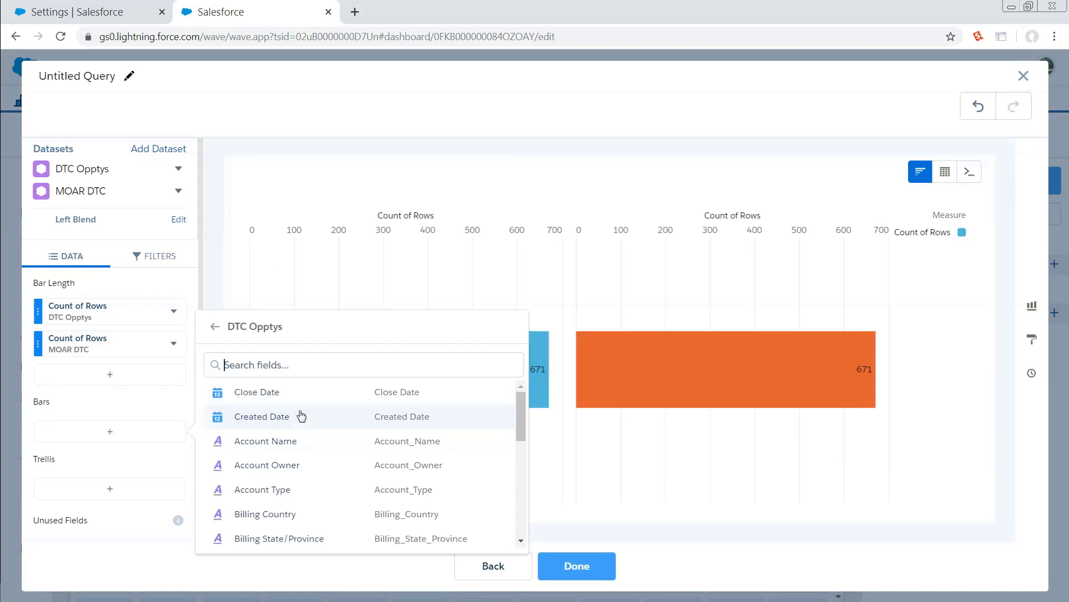
pyautogui.write('stag')
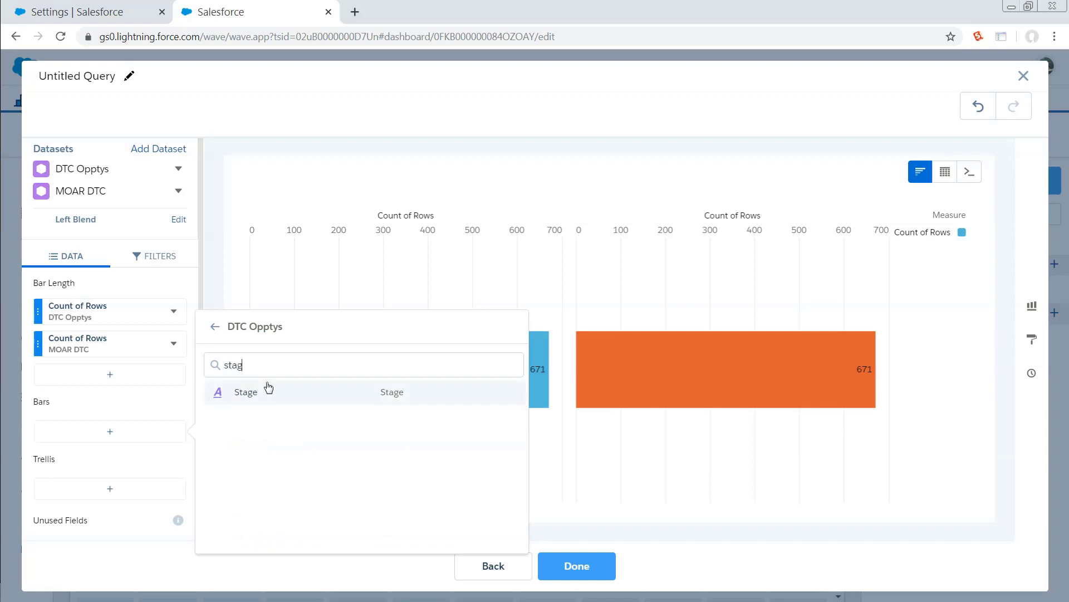
pyautogui.click(267, 388)
pyautogui.click(298, 464)
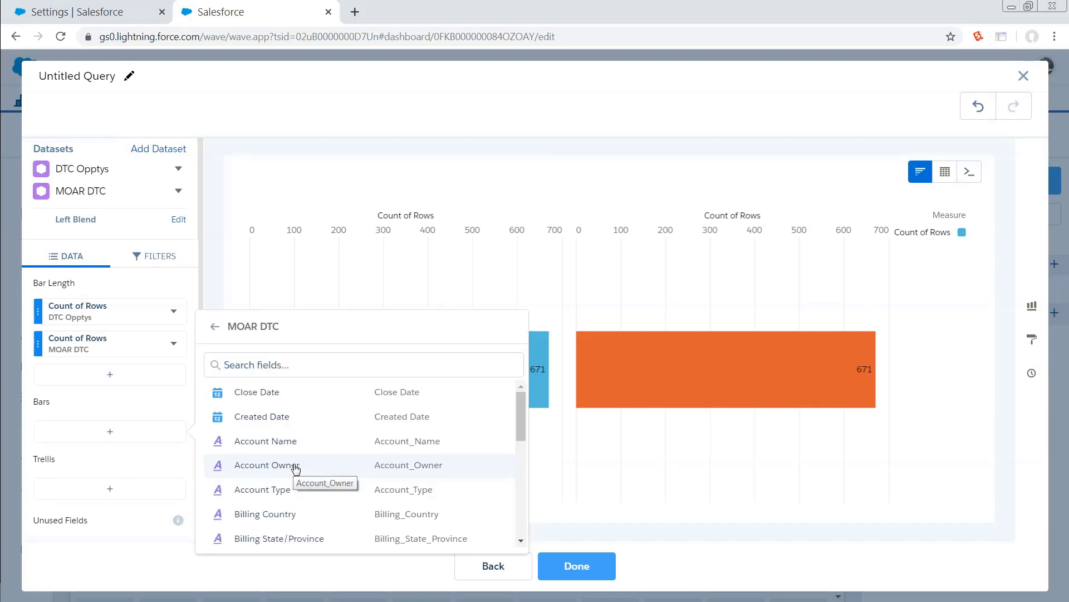
pyautogui.write('ind')
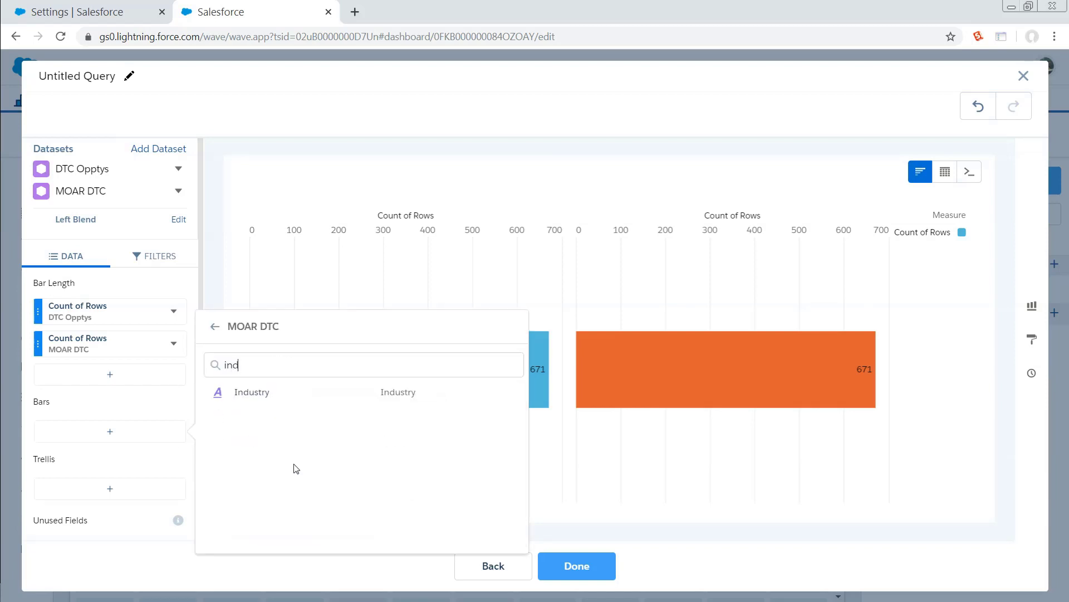
pyautogui.click(284, 395)
pyautogui.click(413, 507)
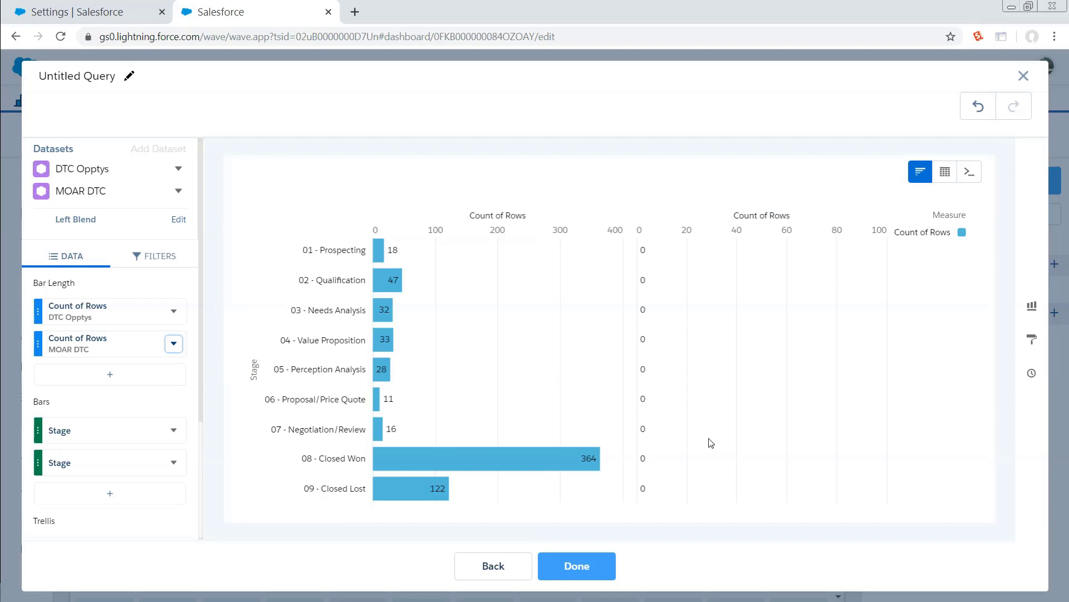
# - Change the relationship between the DTC Opptys and MOAR DTC datasets to Right Blend
pyautogui.click(179, 220)
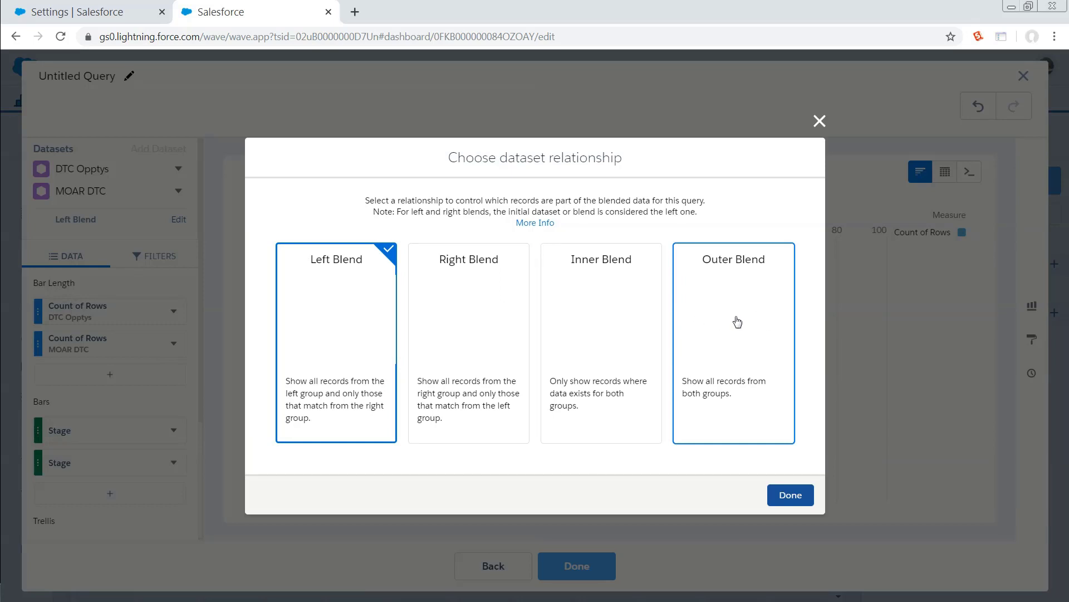
pyautogui.click(443, 313)
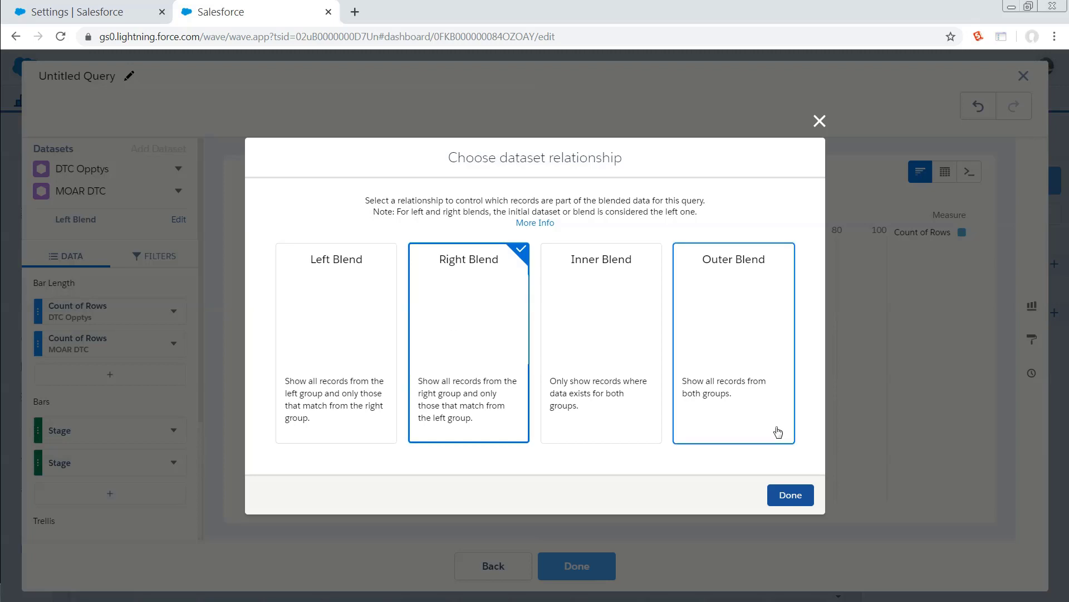
pyautogui.click(789, 496)
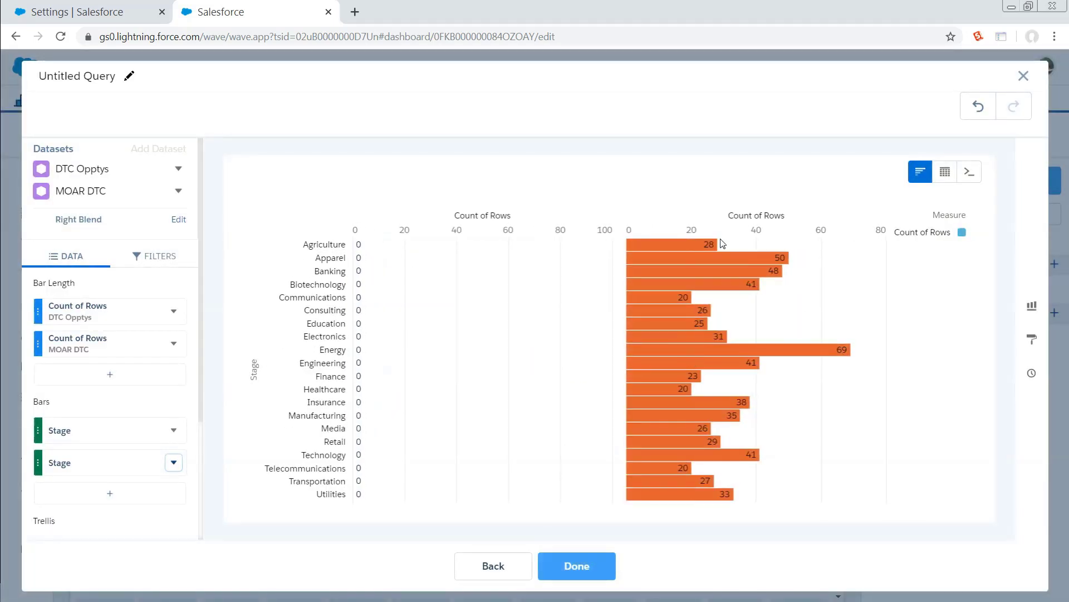
# - Switch the blend between the two datasets to Inner Blend
pyautogui.click(178, 220)
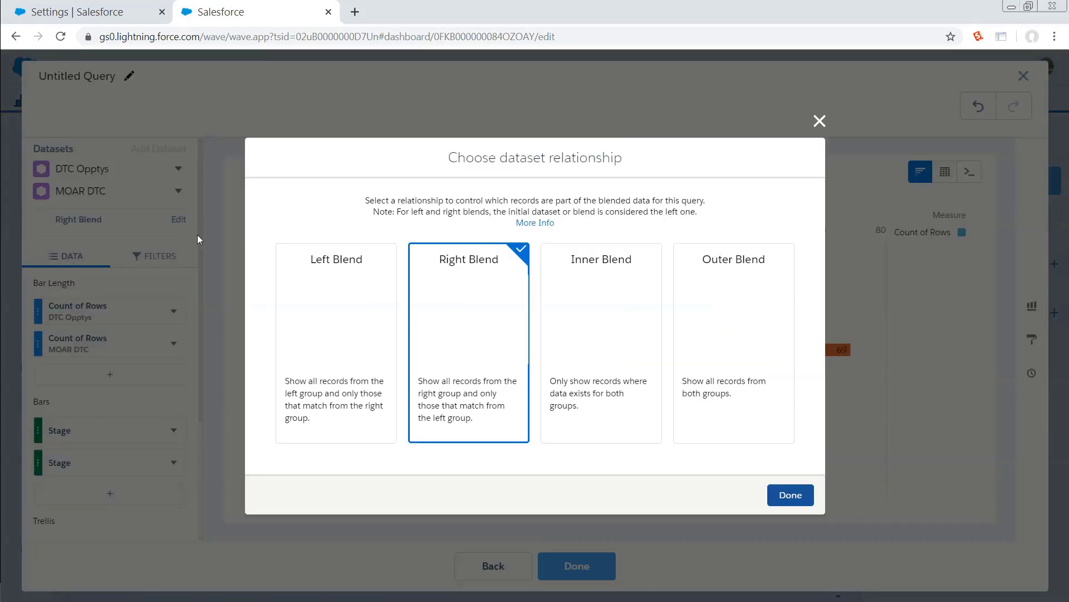
pyautogui.click(562, 330)
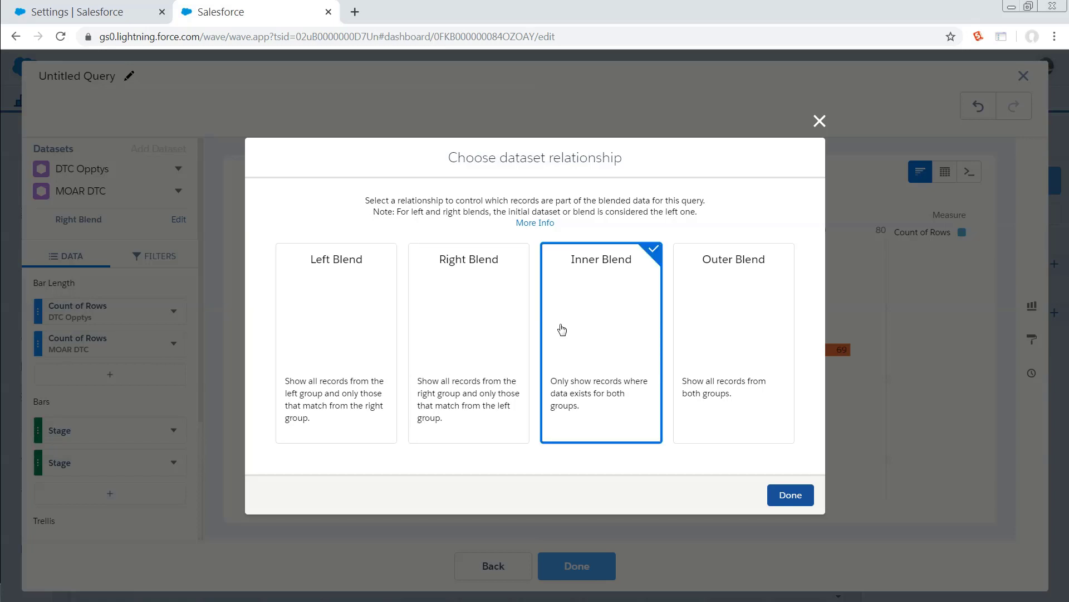
pyautogui.click(795, 501)
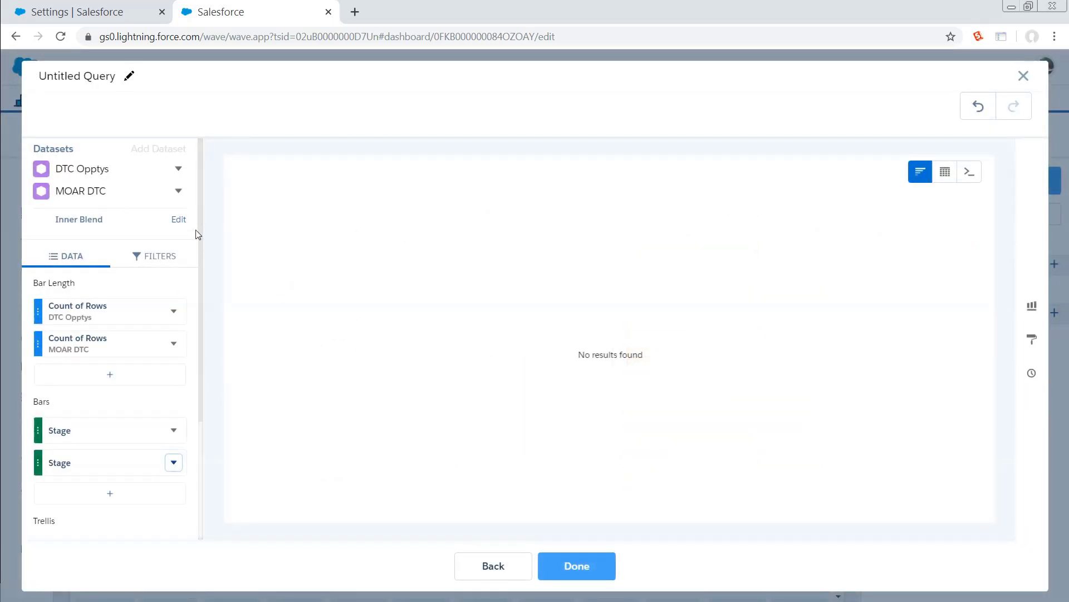
# - Set the dataset relationship to Outer Blend to include all records from both groups
pyautogui.click(179, 219)
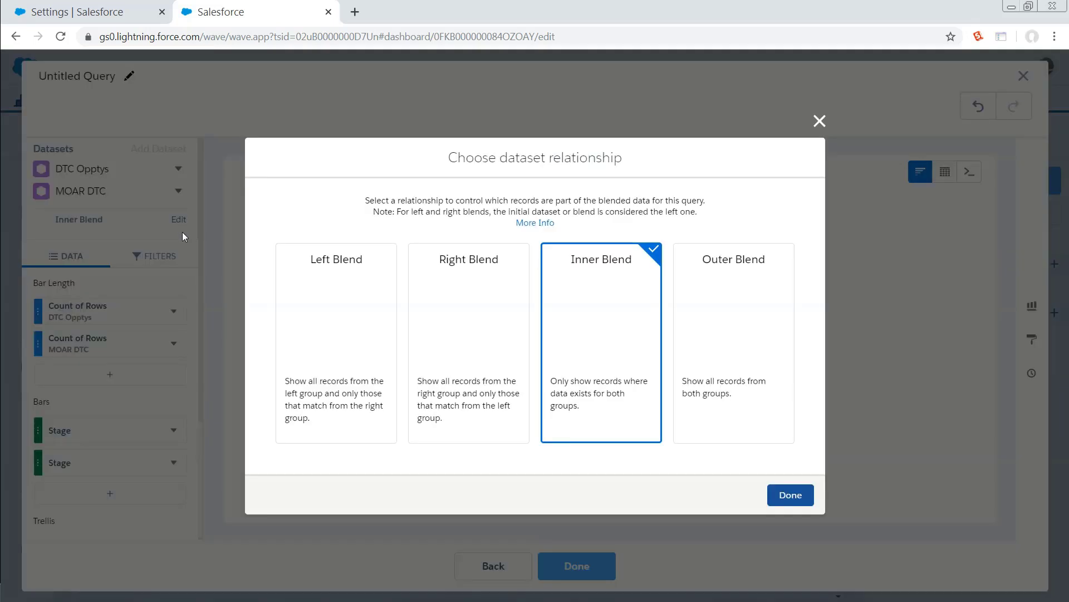
pyautogui.click(761, 305)
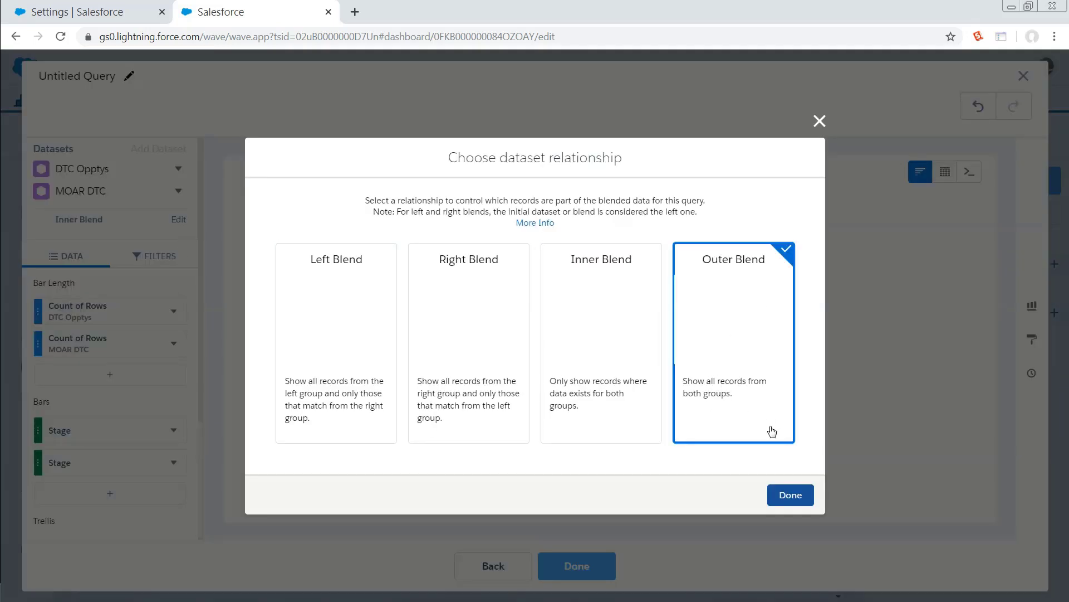
pyautogui.click(793, 495)
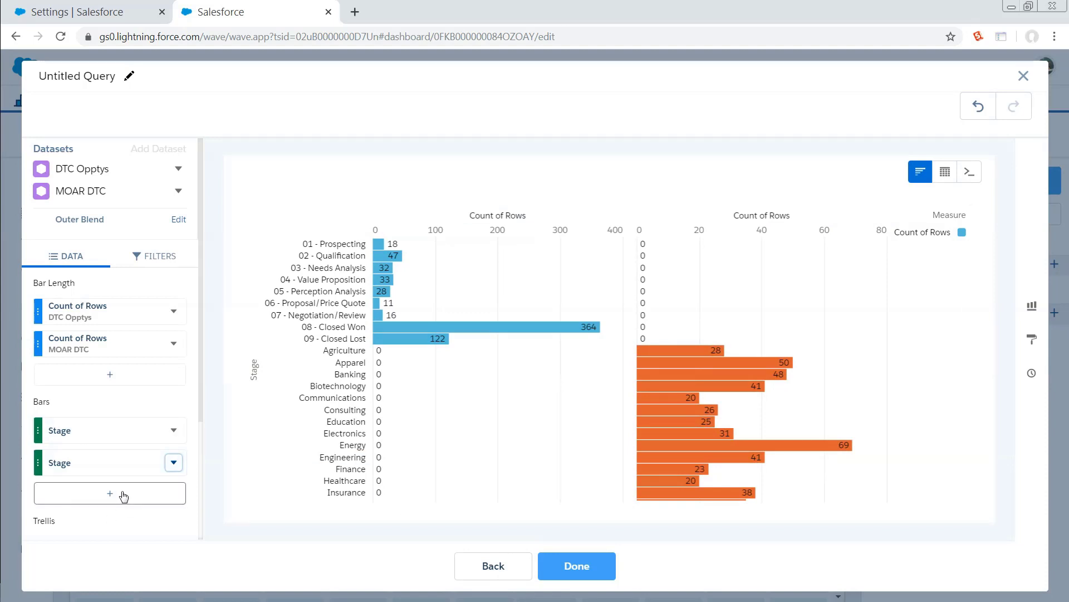
# - Add a bar grouping that matches Billing State/Province from both datasets, and move it above the two Stage groupings
pyautogui.click(124, 496)
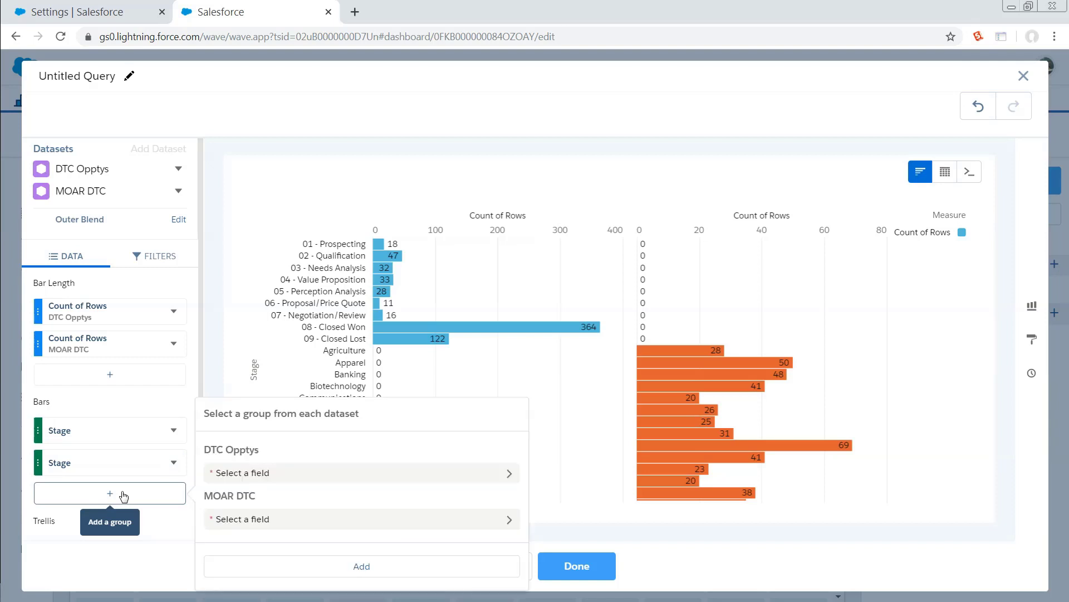
pyautogui.click(296, 479)
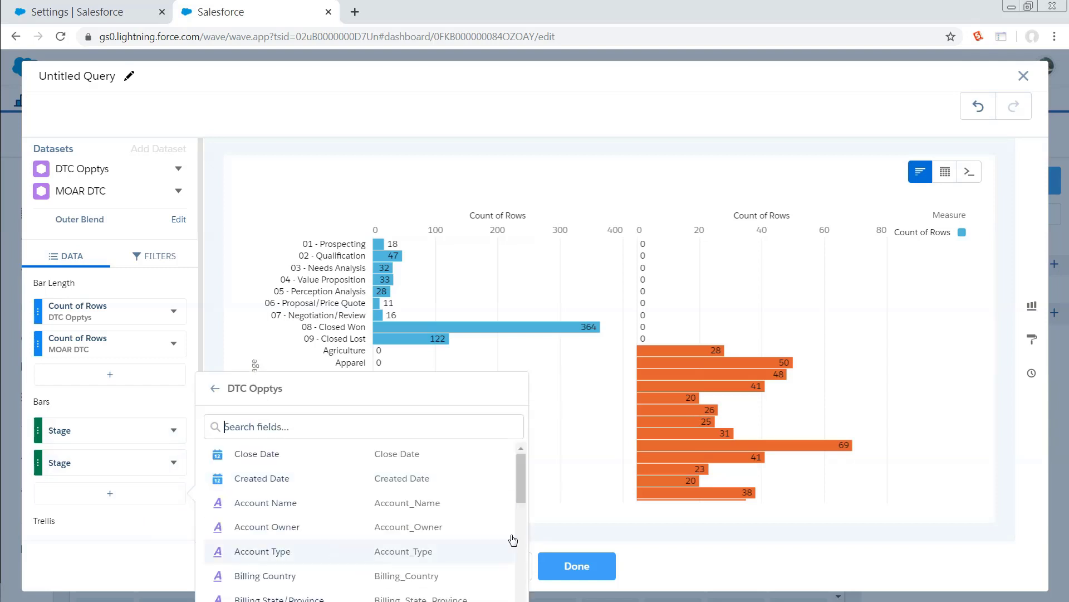
pyautogui.scroll(-1, 289, 479)
pyautogui.scroll(1, 289, 479)
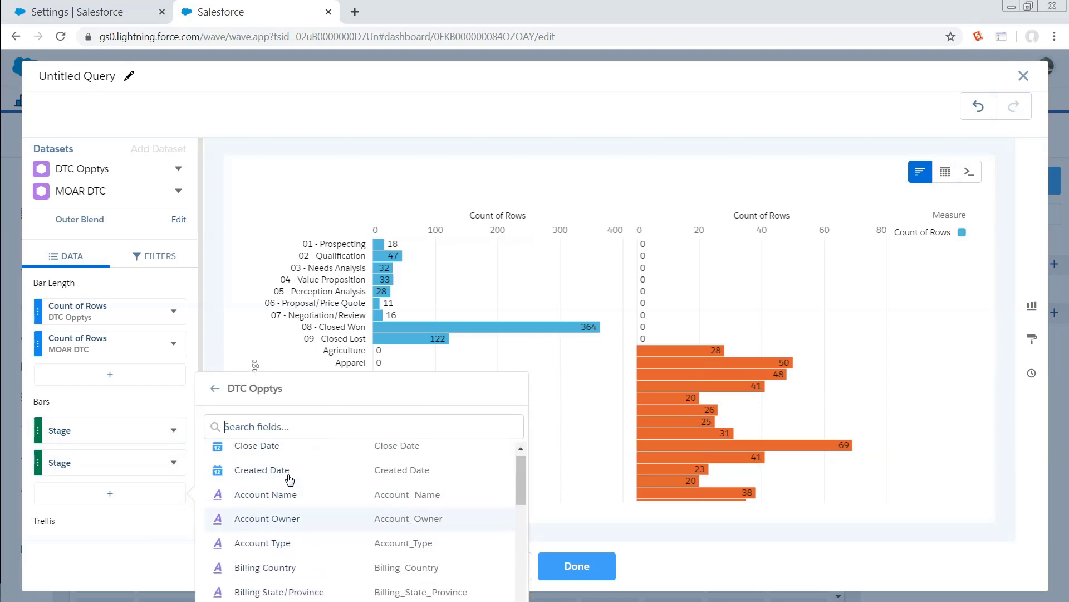
pyautogui.write('sta')
pyautogui.click(277, 453)
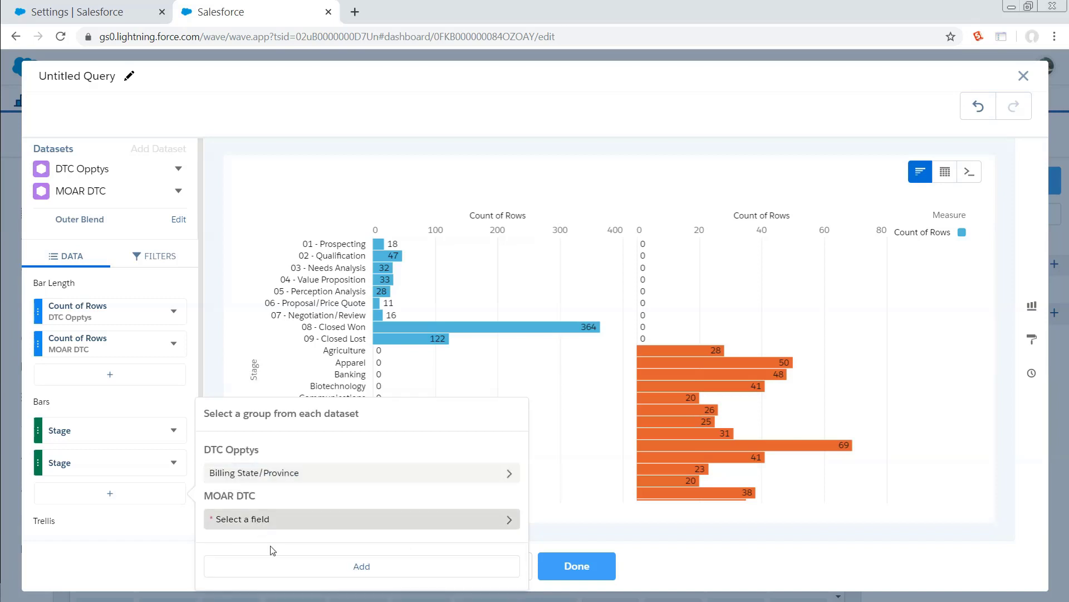
pyautogui.click(283, 524)
pyautogui.write('sta')
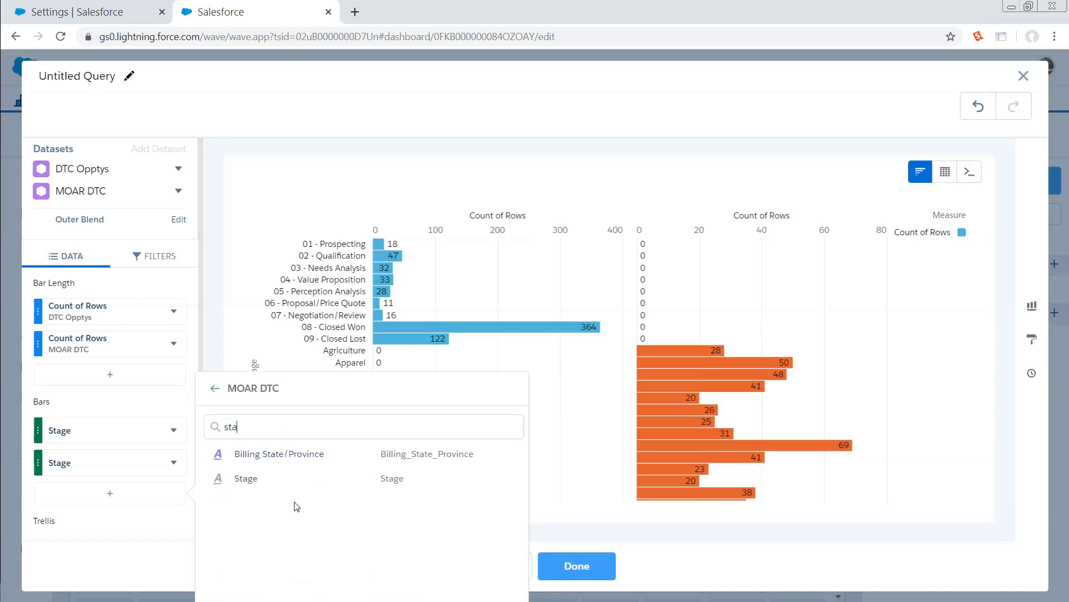
pyautogui.click(263, 454)
pyautogui.click(357, 566)
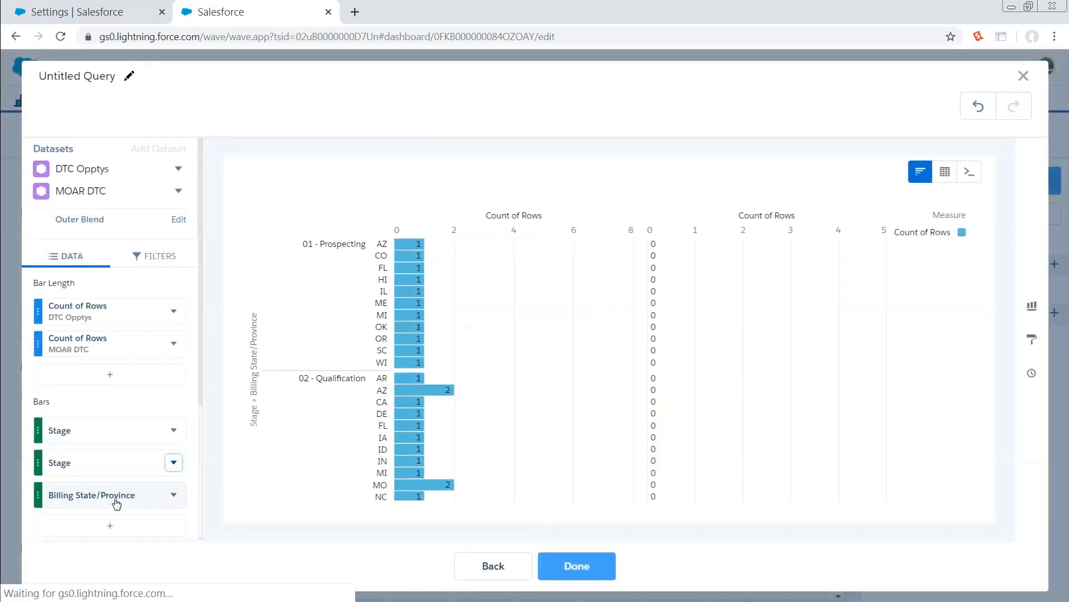
pyautogui.moveTo(115, 499); pyautogui.dragTo(109, 430)
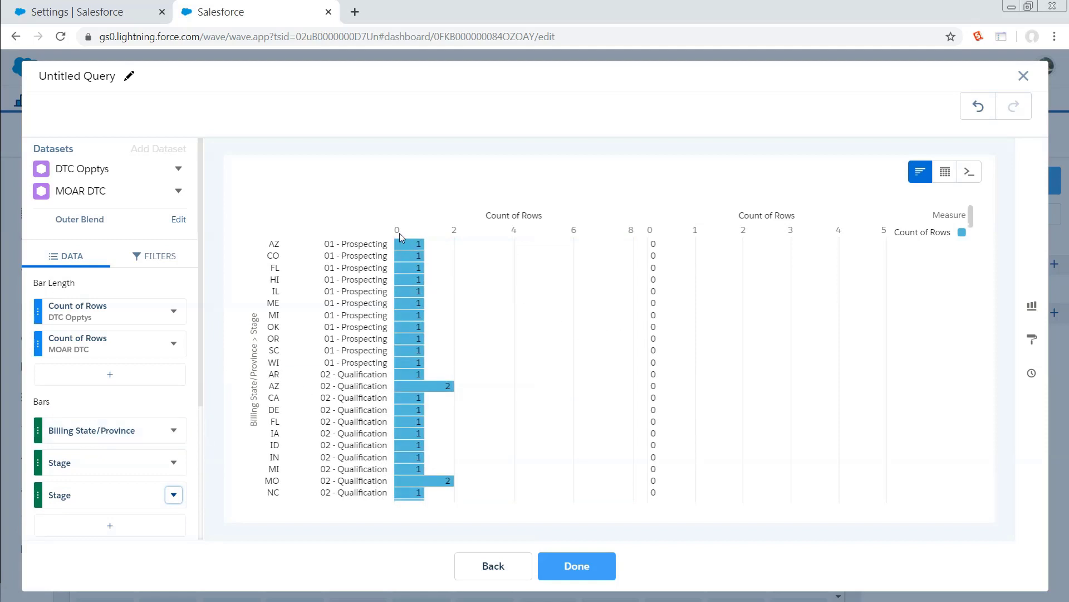
# - Change the blended query's chart type to a stacked bar chart
pyautogui.click(1032, 310)
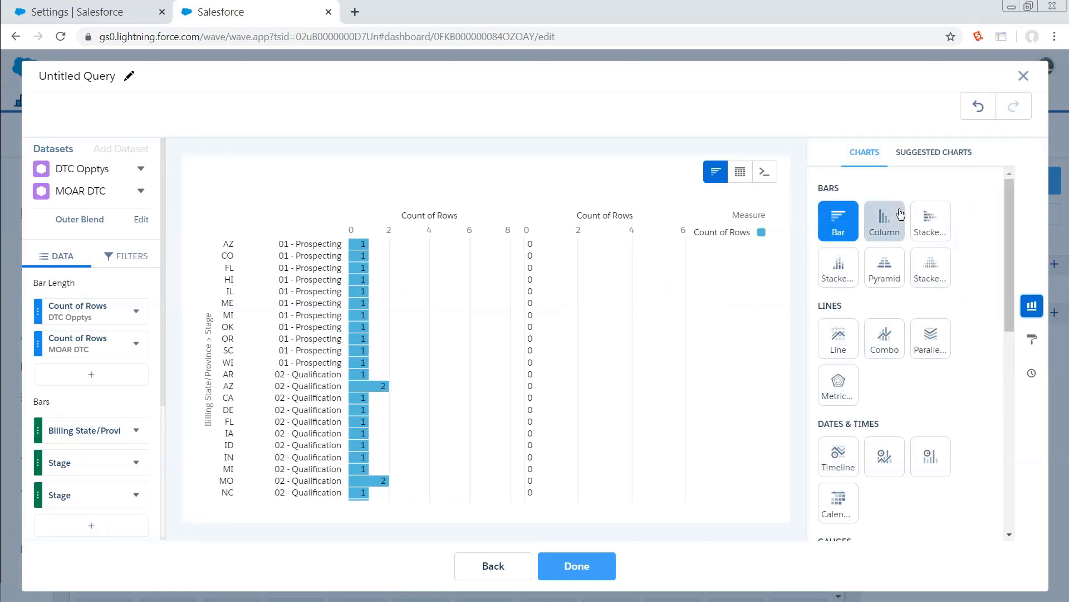
pyautogui.click(931, 228)
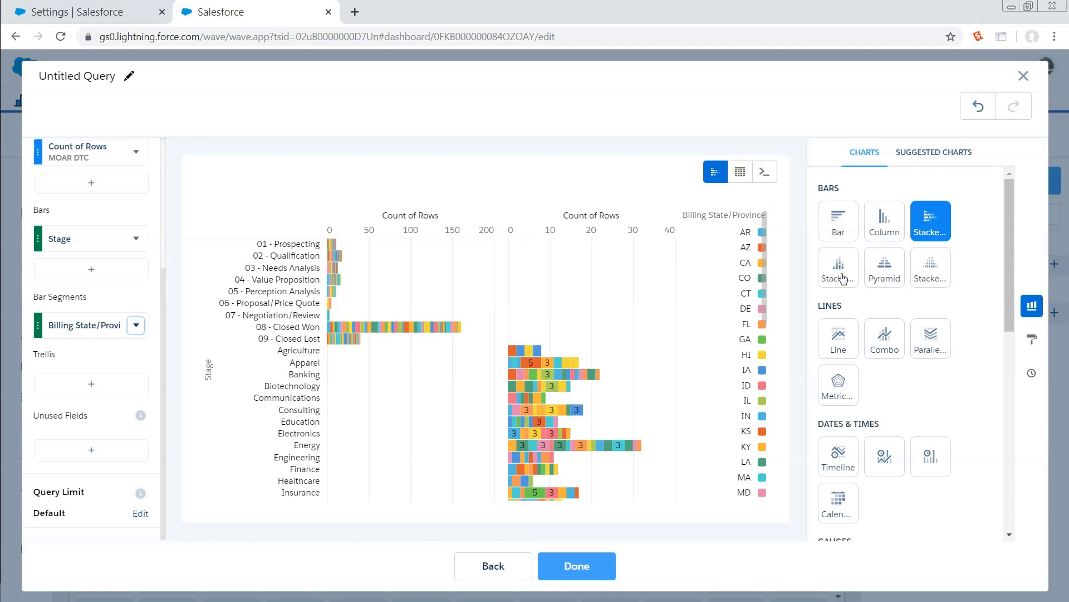
pyautogui.click(1034, 305)
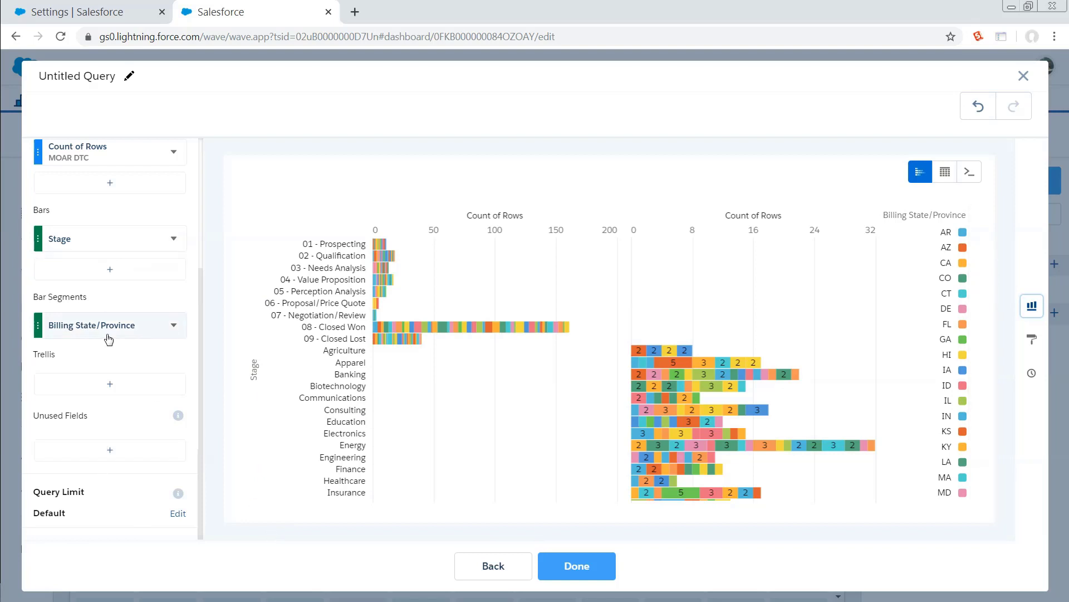
pyautogui.scroll(4, 112, 338)
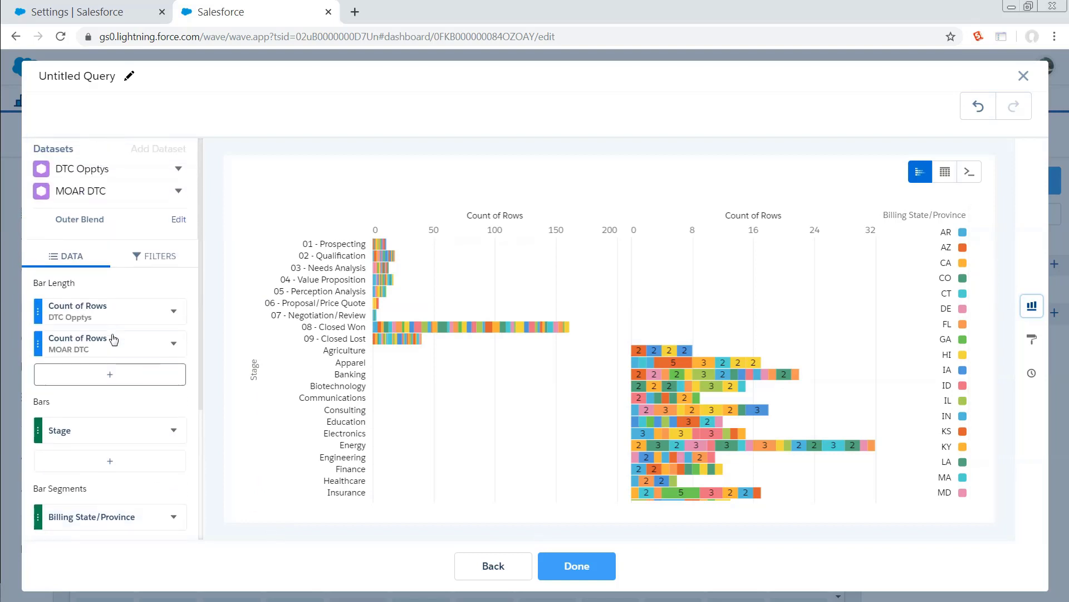
# - Examine the blend's generated SAQL, including the cogroup, coalesce and count statements, and return to the chart view
pyautogui.click(971, 172)
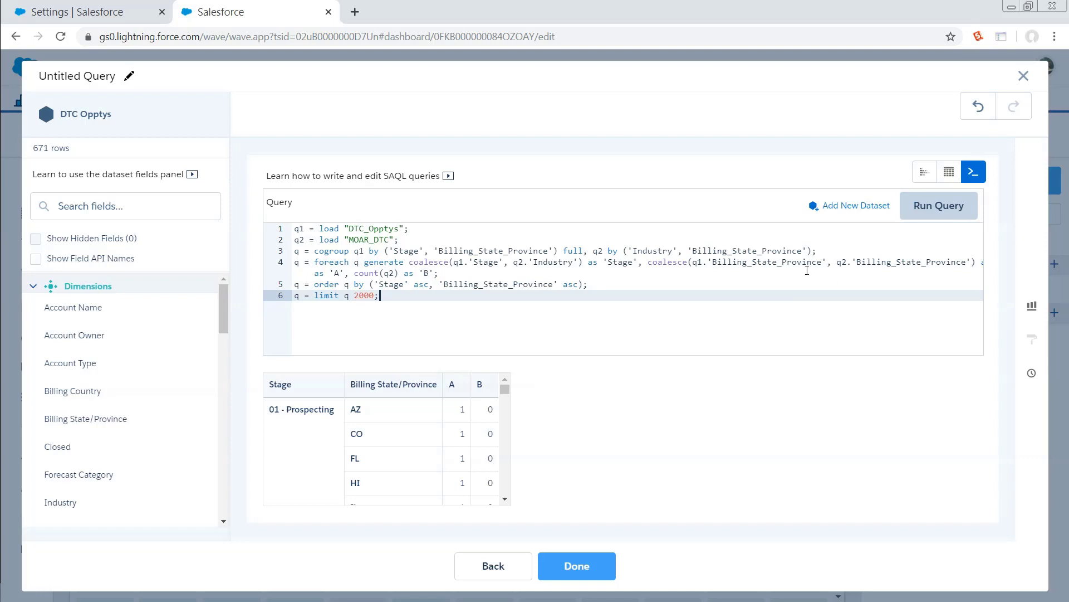
pyautogui.click(978, 261)
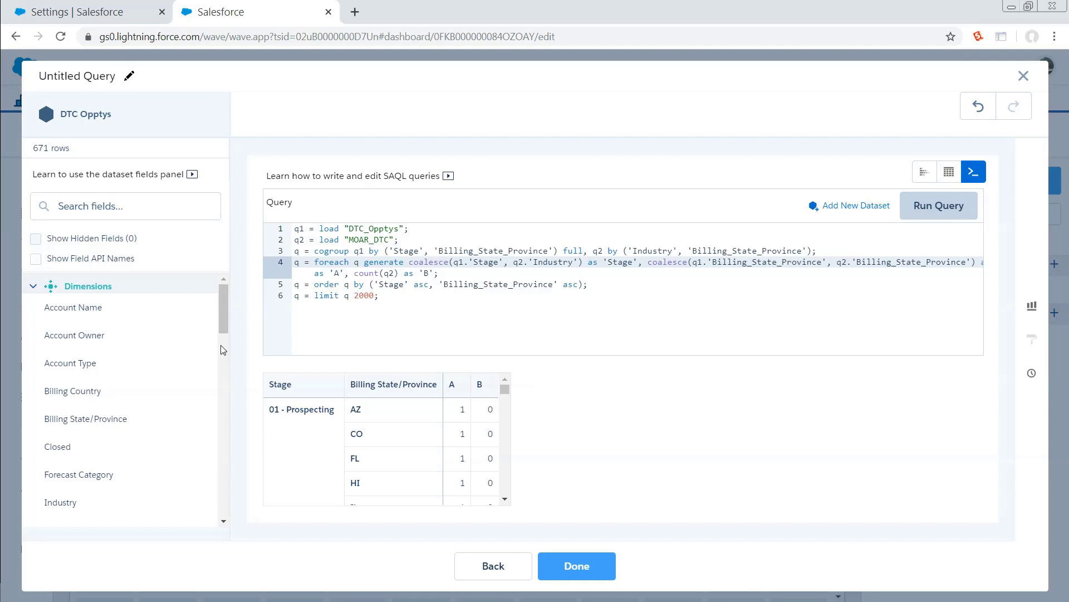
pyautogui.hotkey('ctrl', '0')
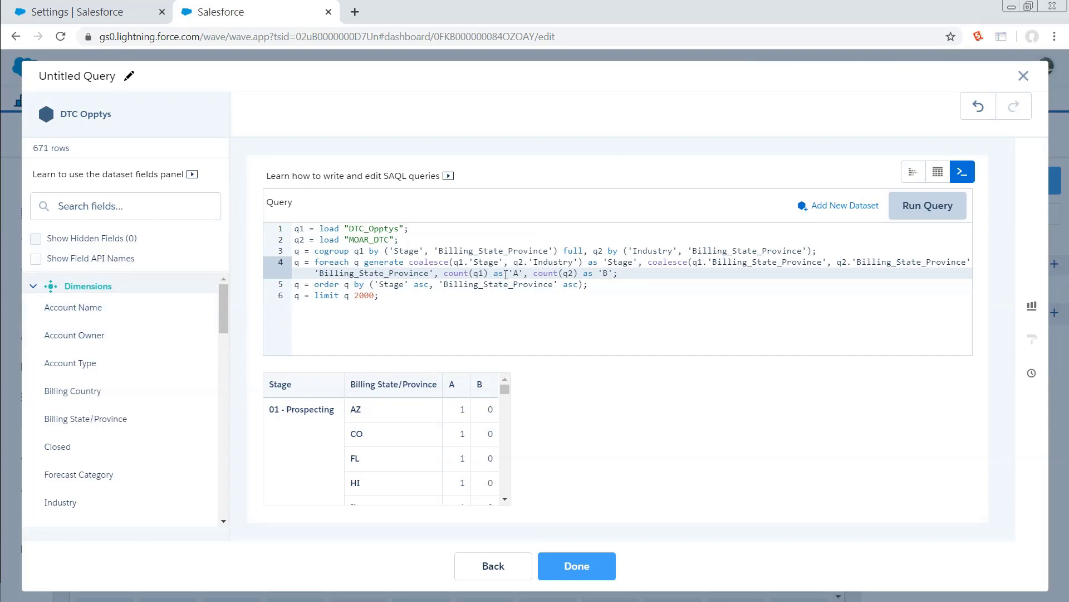
pyautogui.moveTo(489, 273); pyautogui.dragTo(320, 273)
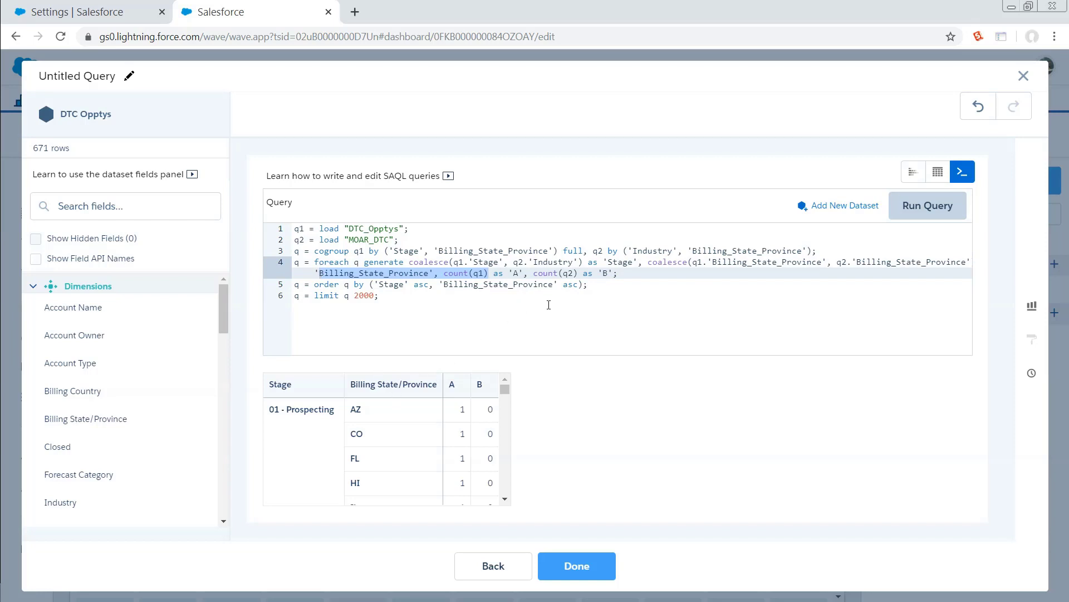
pyautogui.click(913, 172)
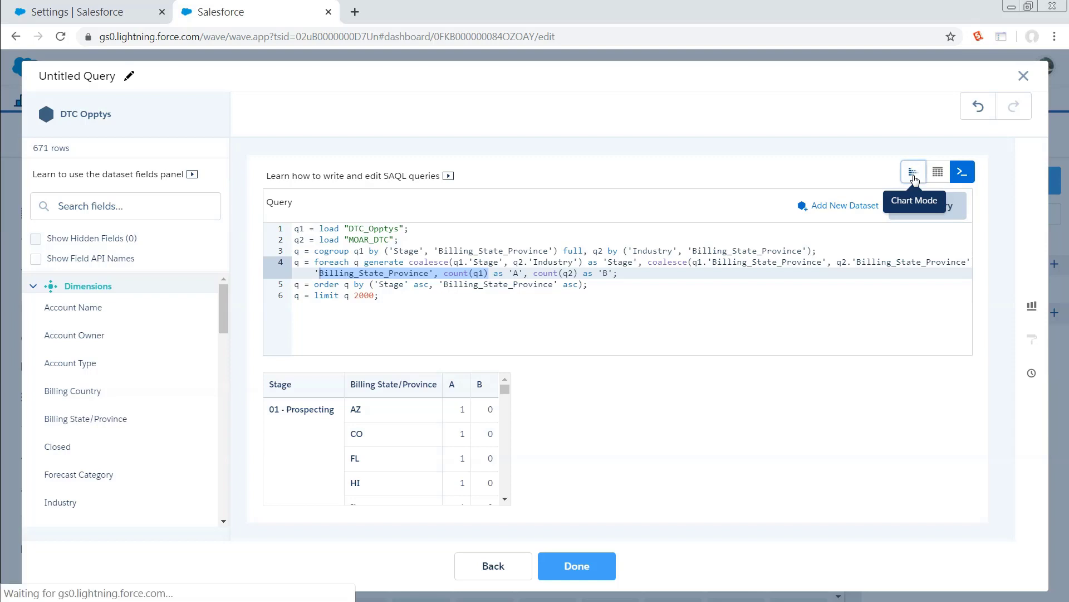
# - Review the blended query's measures, groupings and query limit, and return to the dashboard
pyautogui.scroll(-5, 111, 334)
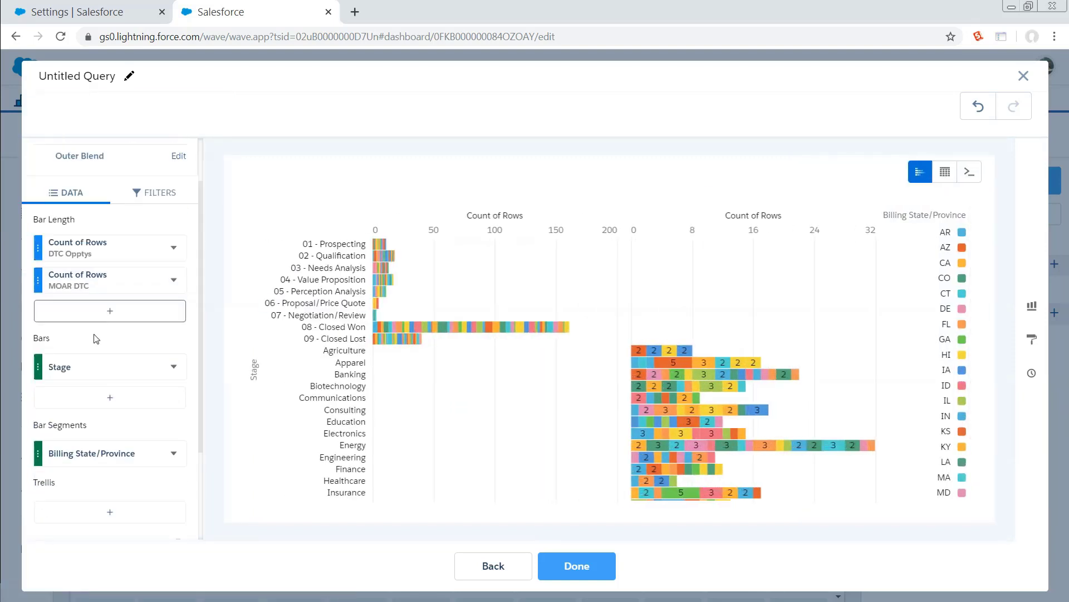
pyautogui.scroll(5, 95, 345)
pyautogui.scroll(-1, 94, 347)
pyautogui.scroll(-2, 95, 347)
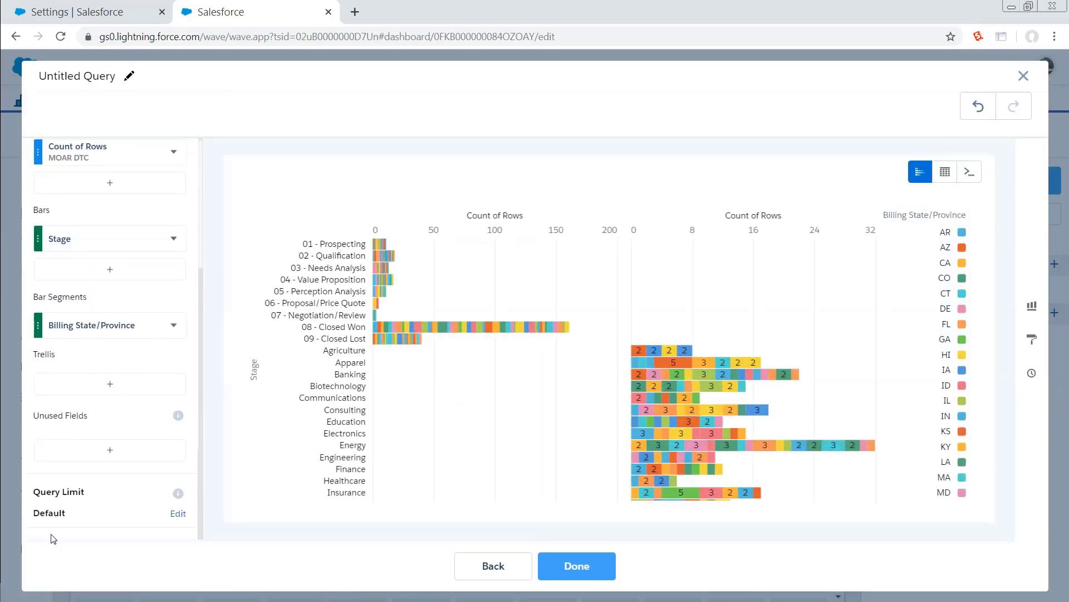
pyautogui.scroll(3, 114, 385)
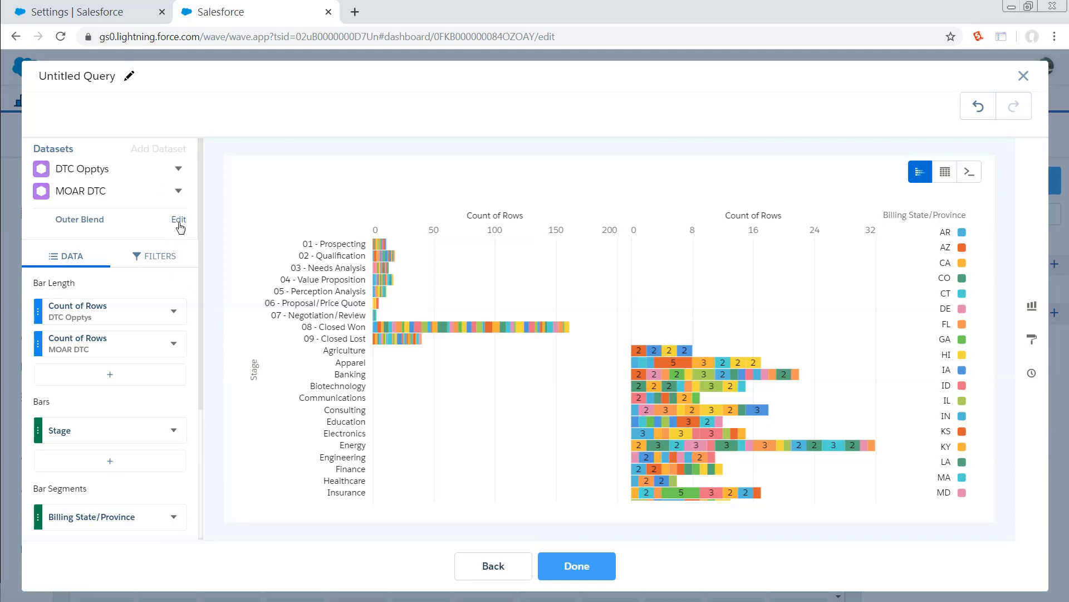
pyautogui.click(102, 442)
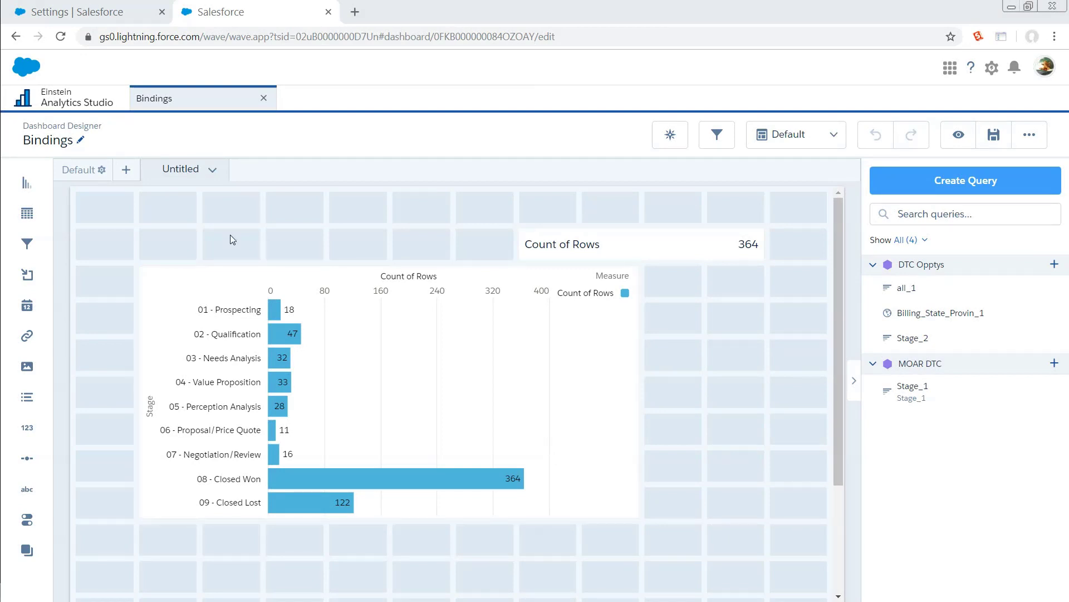
pyautogui.click(976, 190)
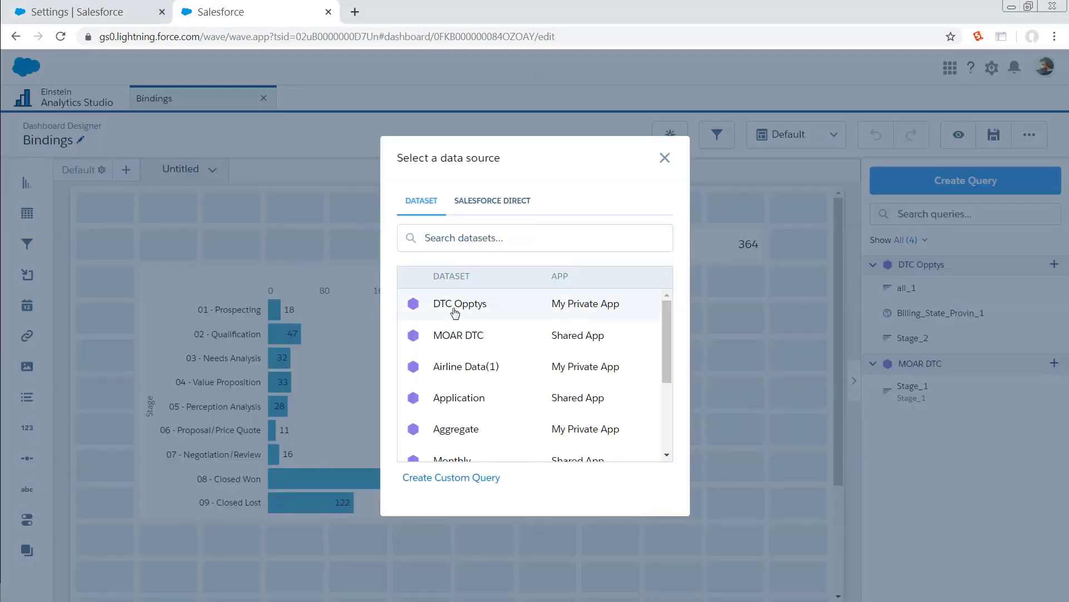
pyautogui.click(425, 309)
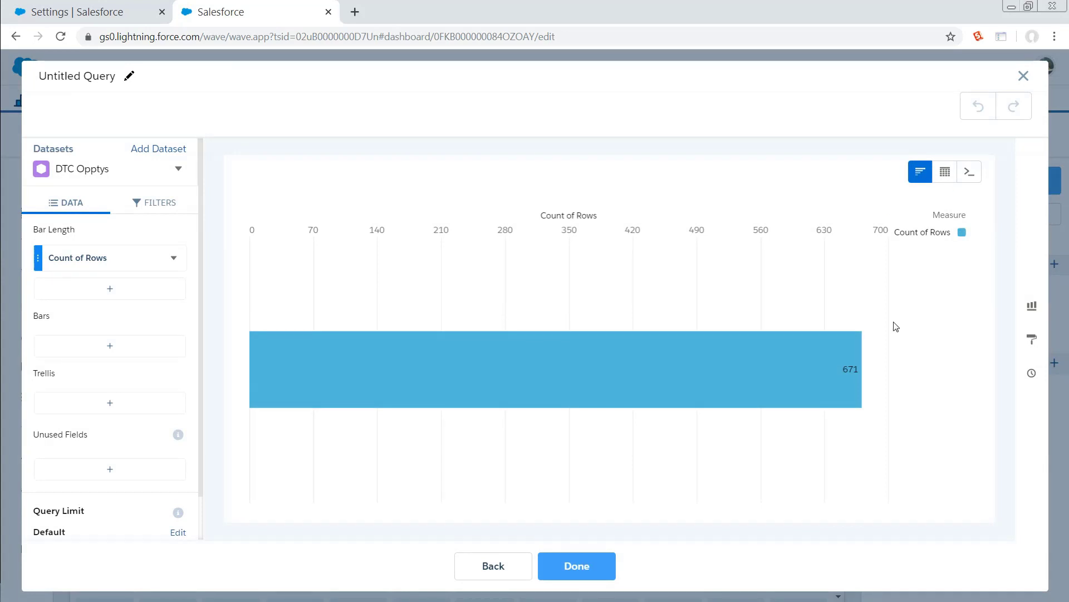
pyautogui.click(1029, 80)
# - Search the Stage bar chart's properties for "ref" and add a reference line to its top X-axis
pyautogui.click(585, 501)
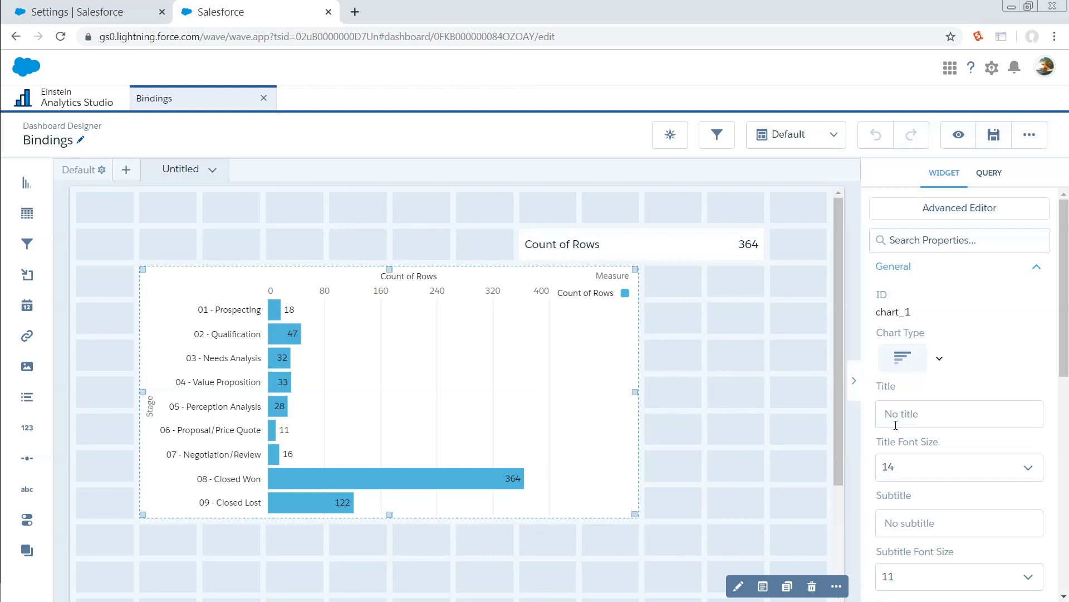
pyautogui.click(967, 241)
pyautogui.write('ref')
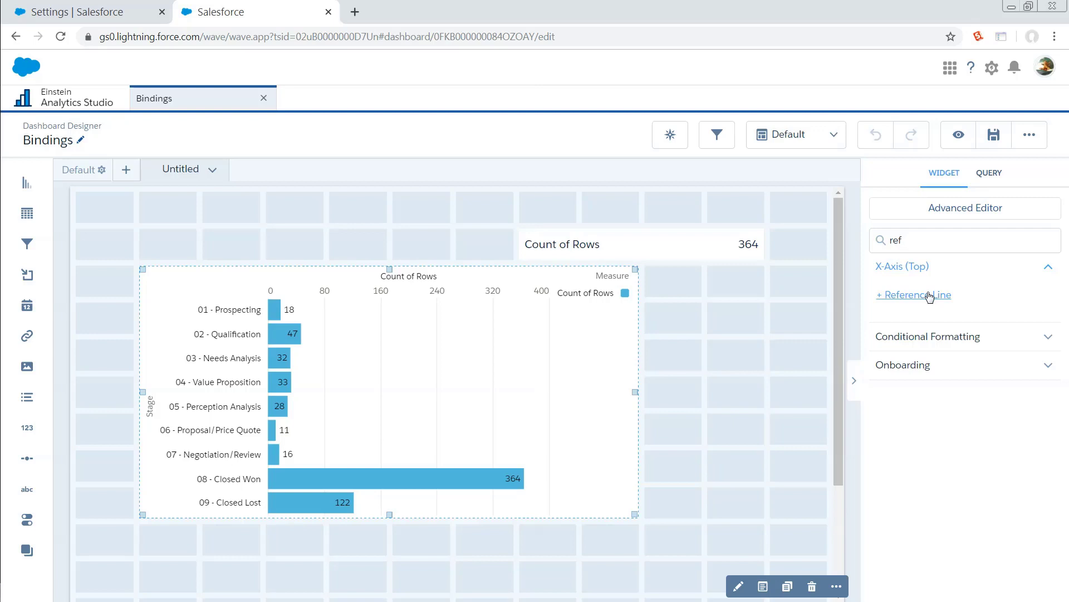
pyautogui.click(929, 297)
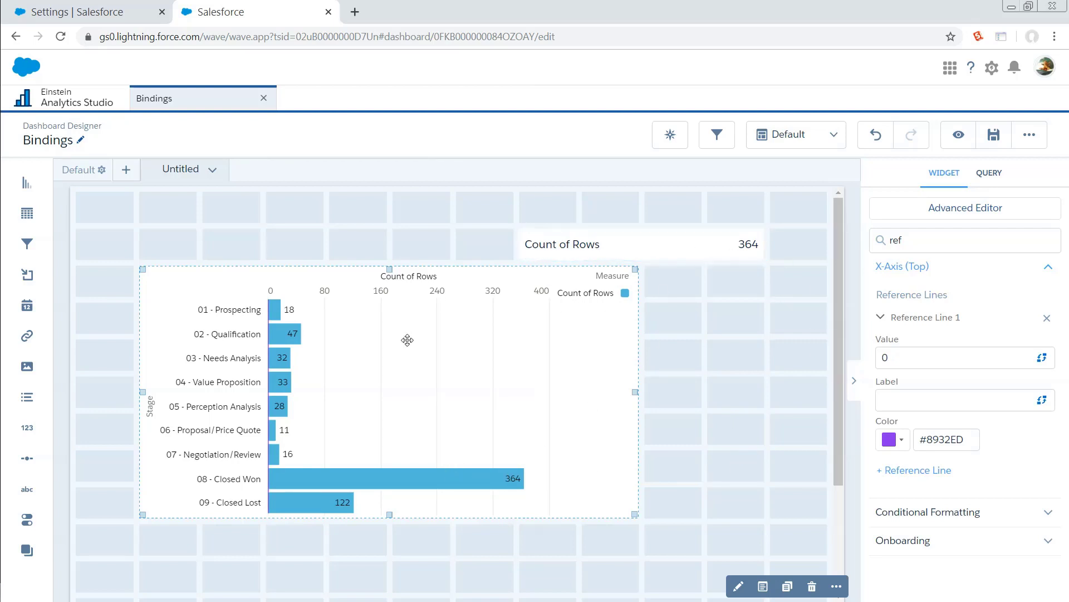
pyautogui.click(955, 358)
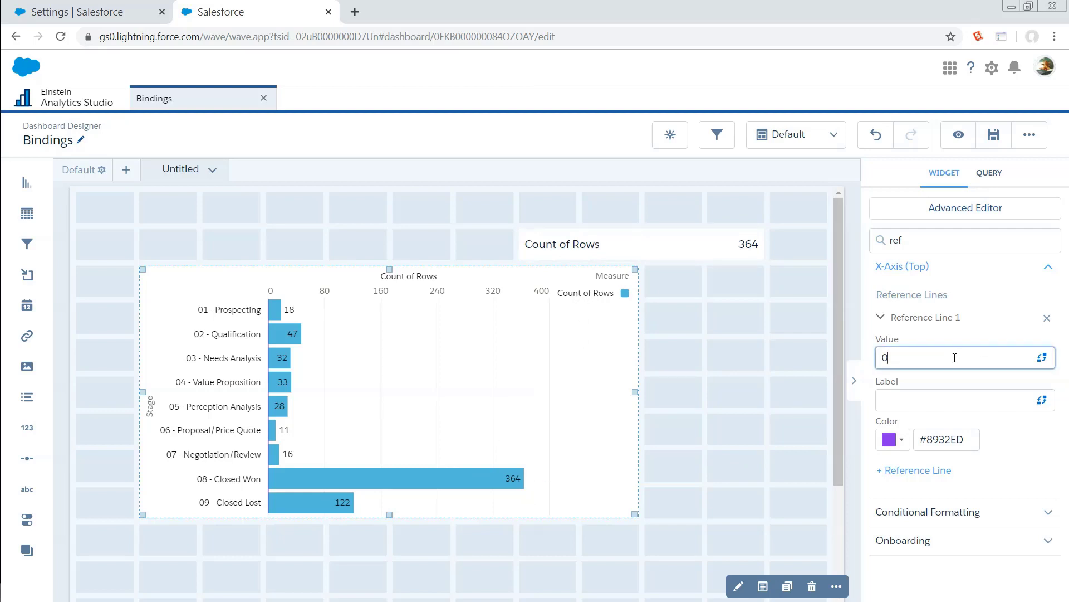
pyautogui.click(1042, 358)
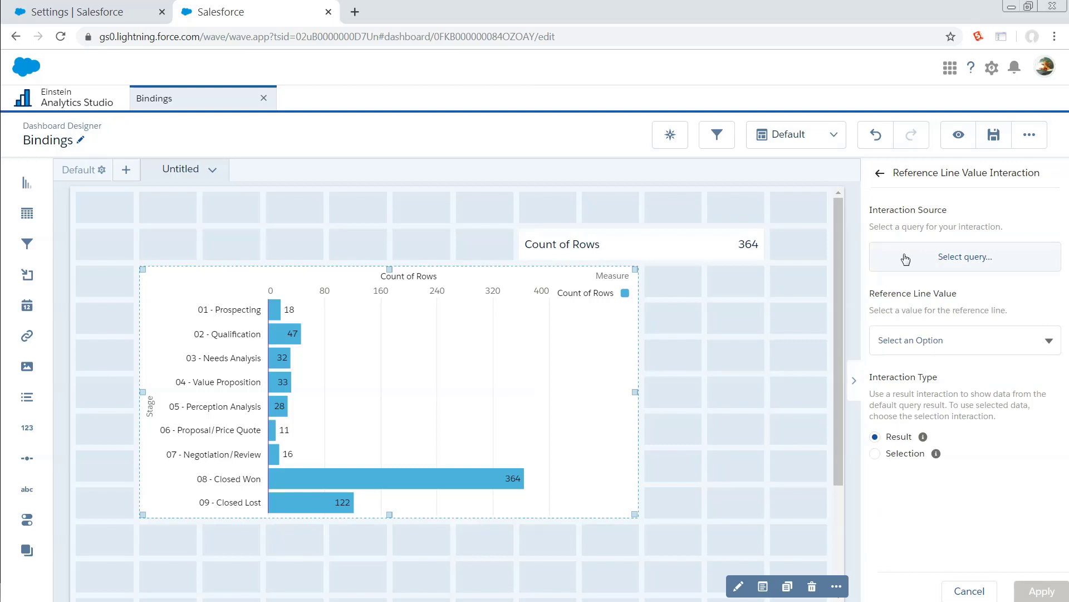
pyautogui.click(880, 172)
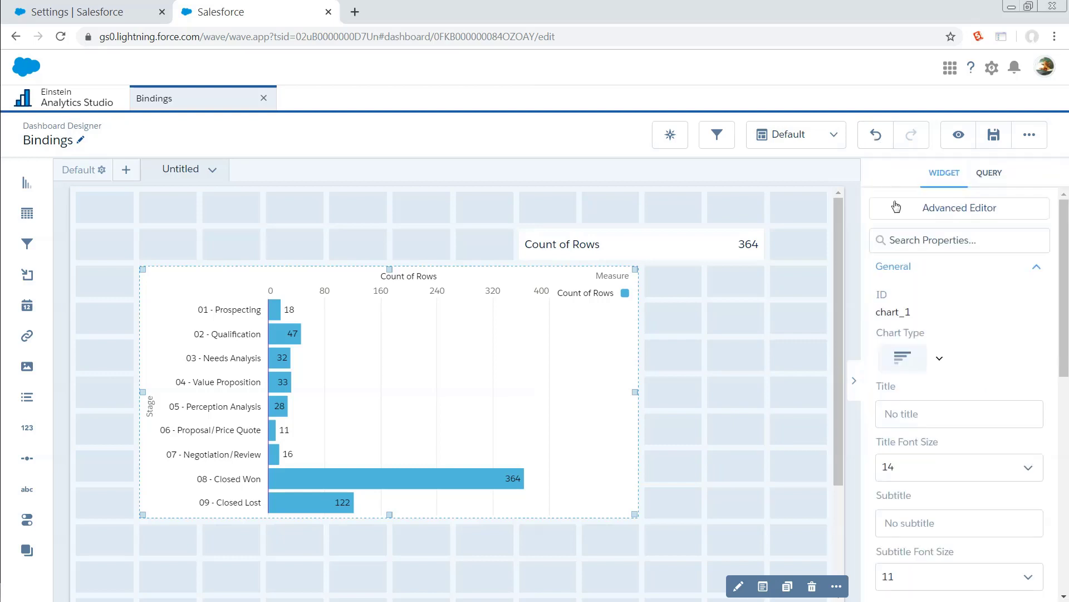
pyautogui.click(953, 239)
pyautogui.write('ref')
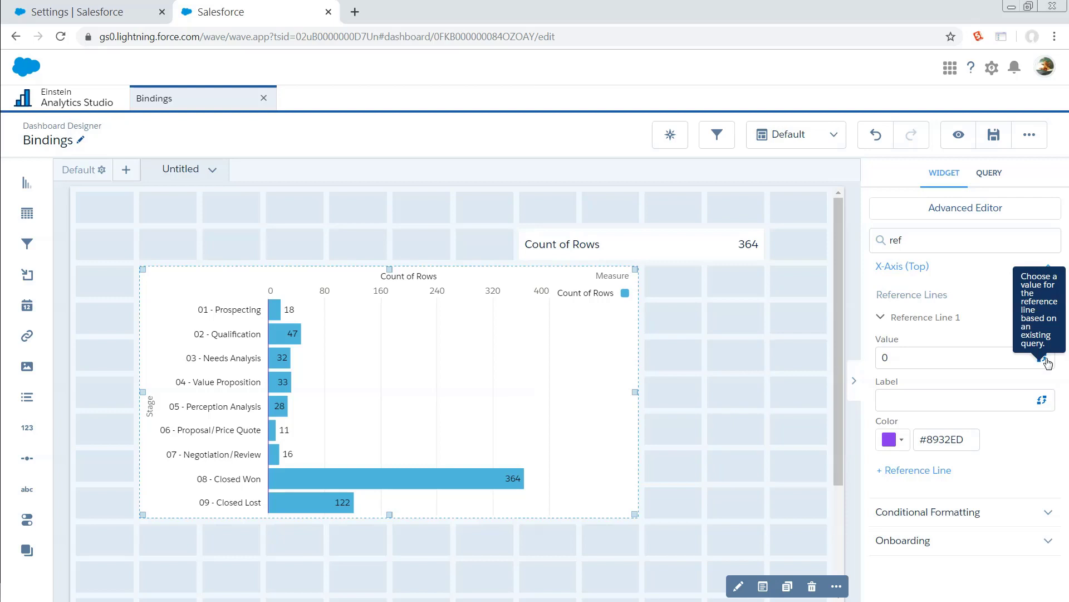
pyautogui.click(1046, 361)
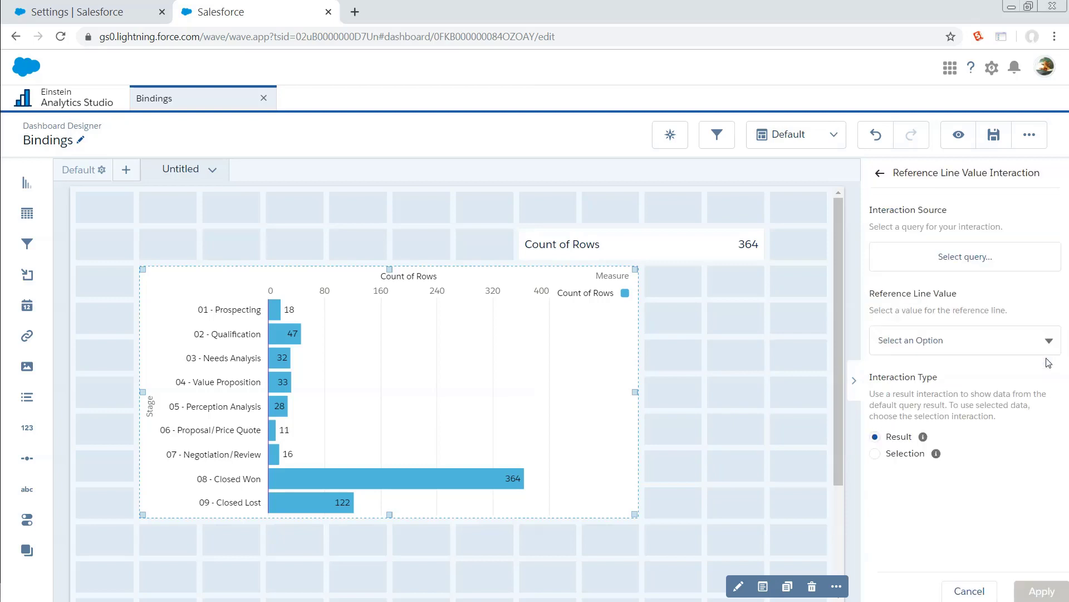
pyautogui.click(956, 261)
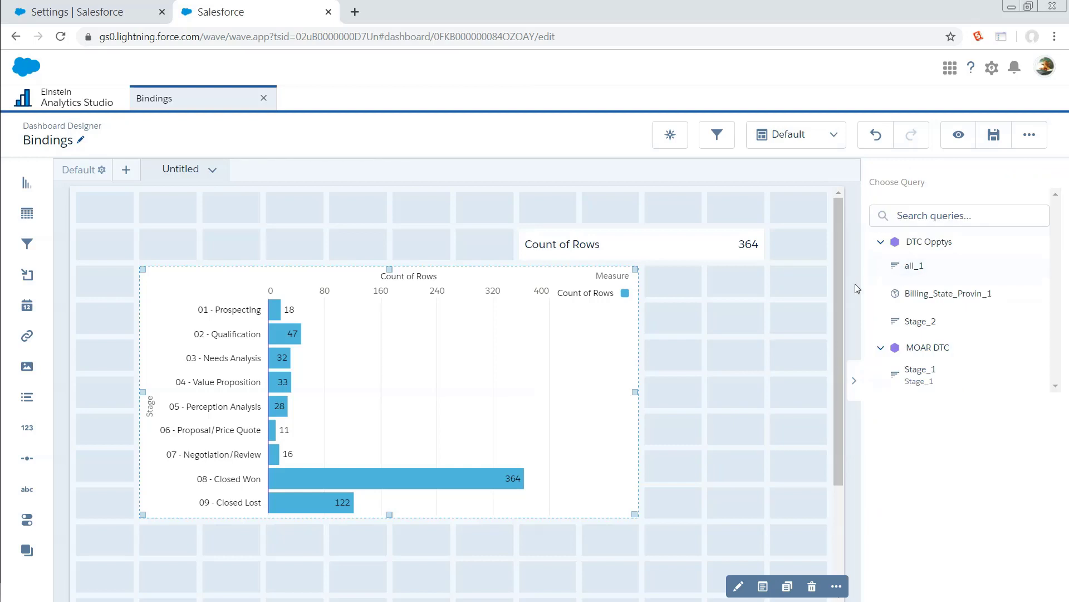
pyautogui.click(898, 276)
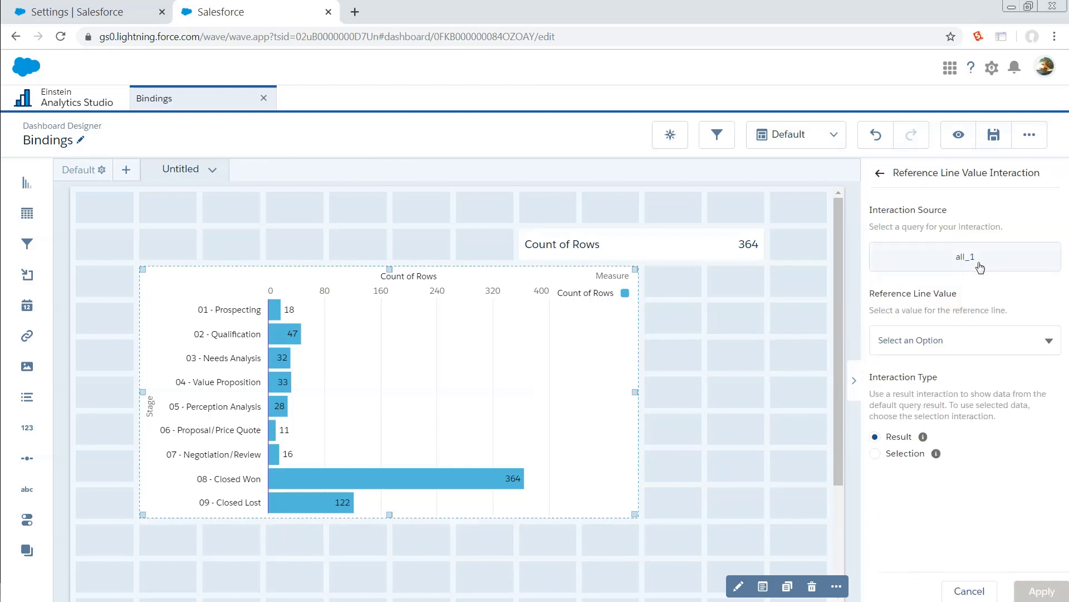
pyautogui.click(880, 173)
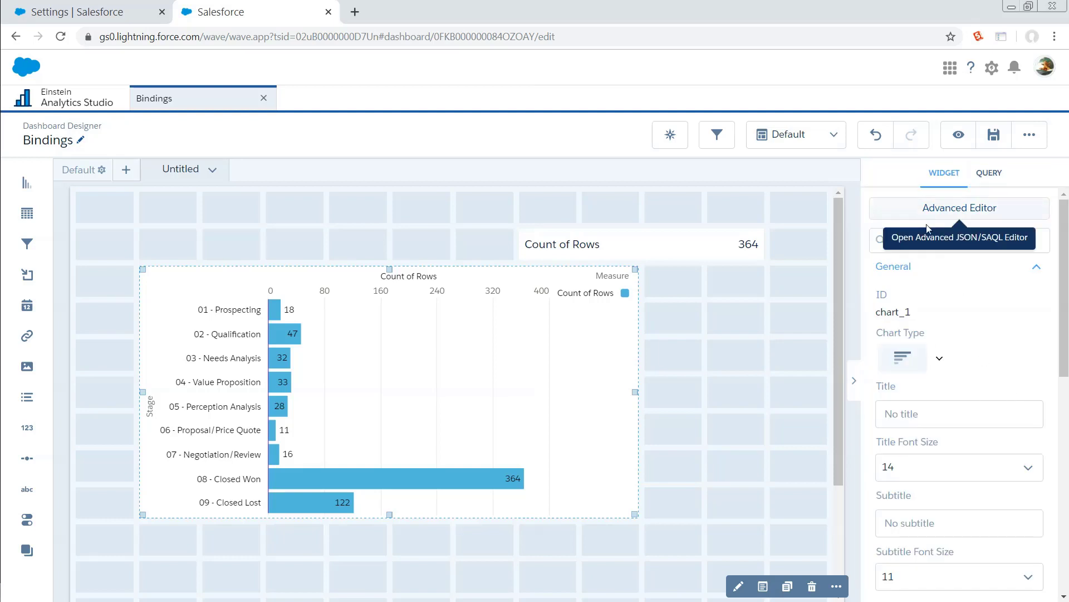
pyautogui.click(929, 247)
pyautogui.write('ref')
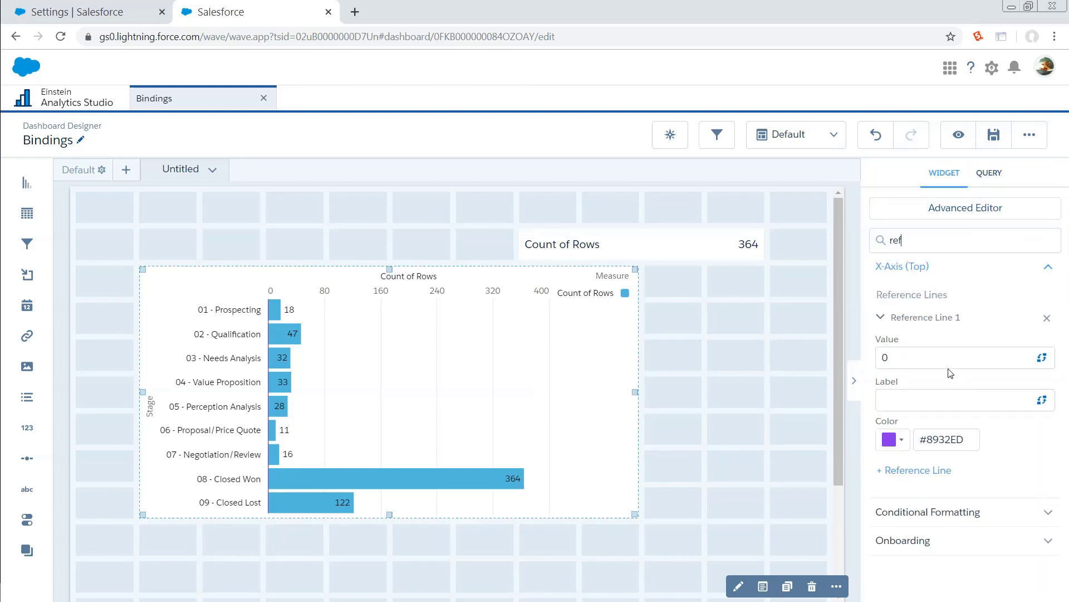
# - Preview the all_1 query's data and bind the reference line's value to its Count of Rows with the Result interaction type
pyautogui.click(1042, 357)
pyautogui.click(978, 262)
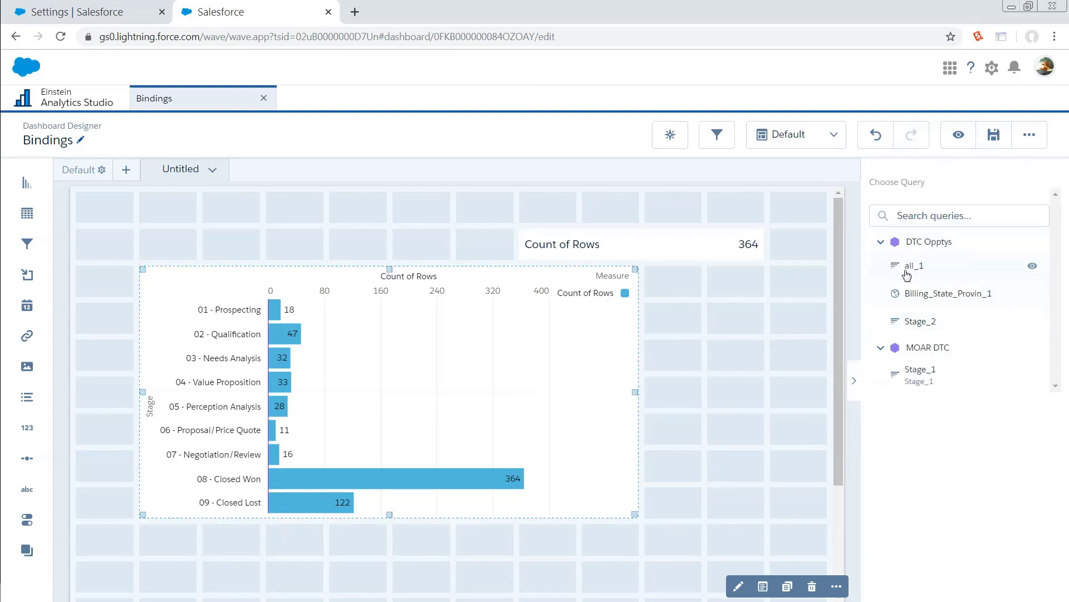
pyautogui.click(1032, 267)
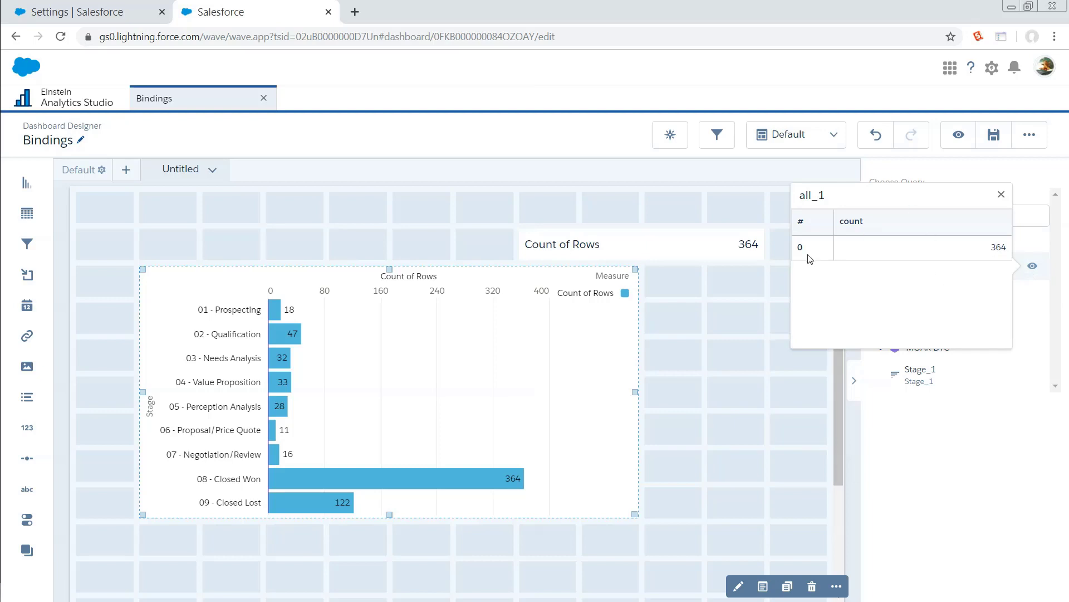
pyautogui.click(1001, 196)
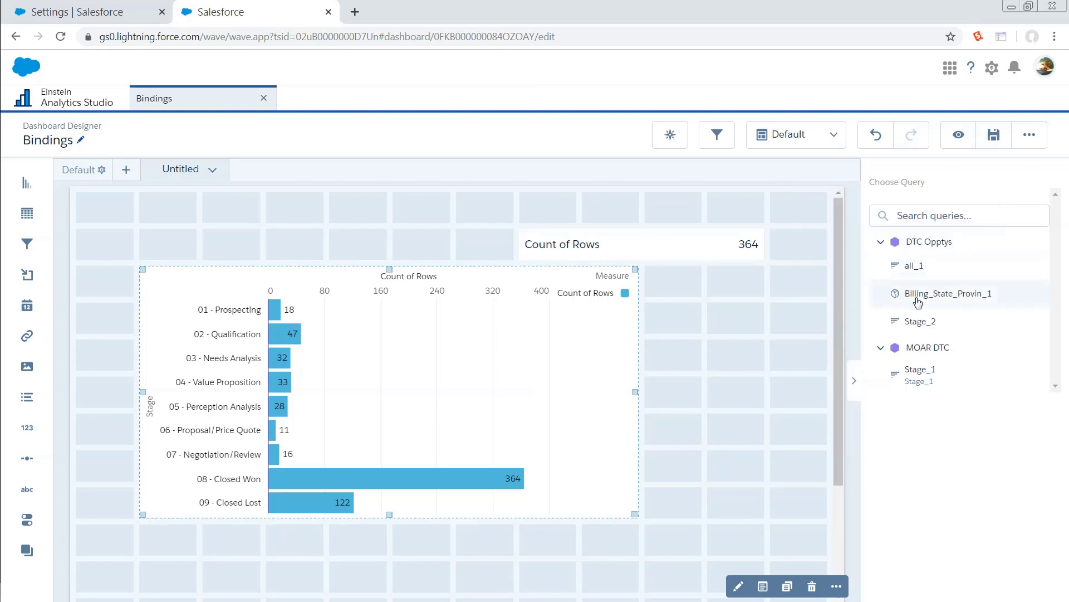
pyautogui.click(912, 268)
pyautogui.click(922, 343)
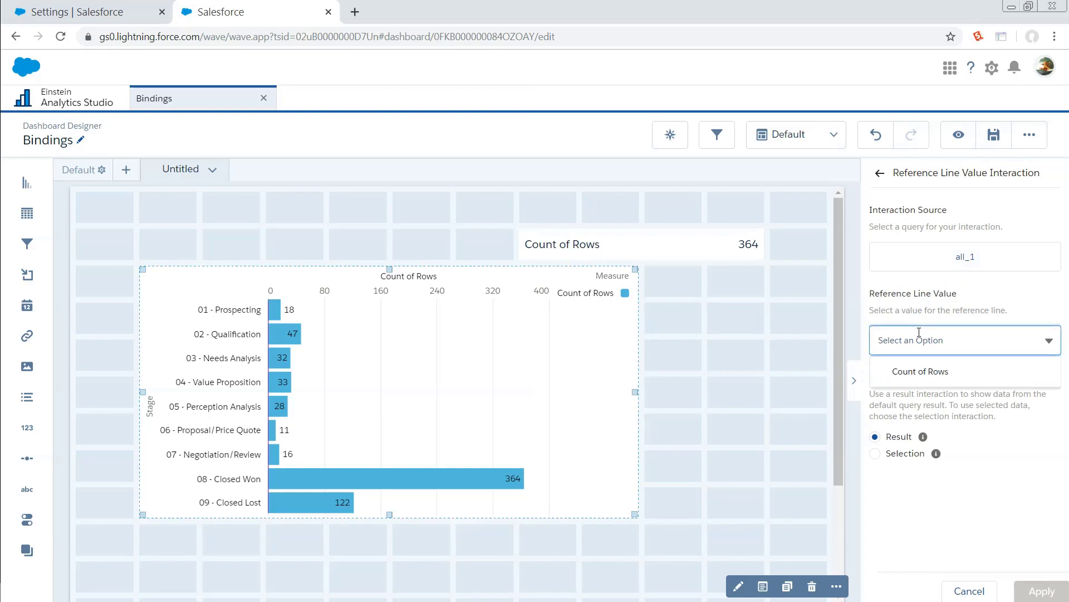
pyautogui.click(921, 372)
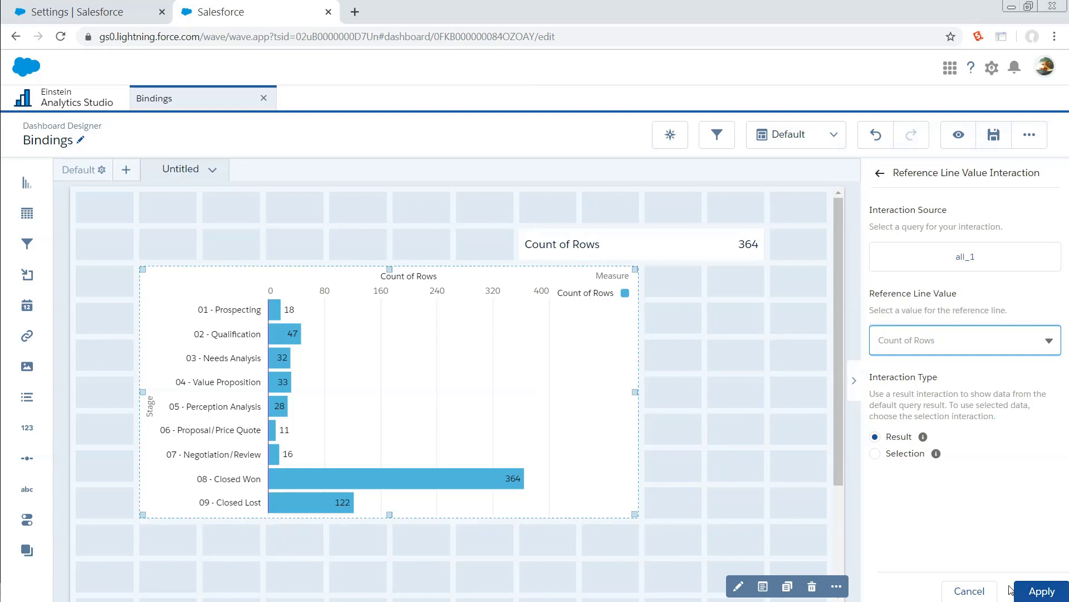
pyautogui.click(1040, 591)
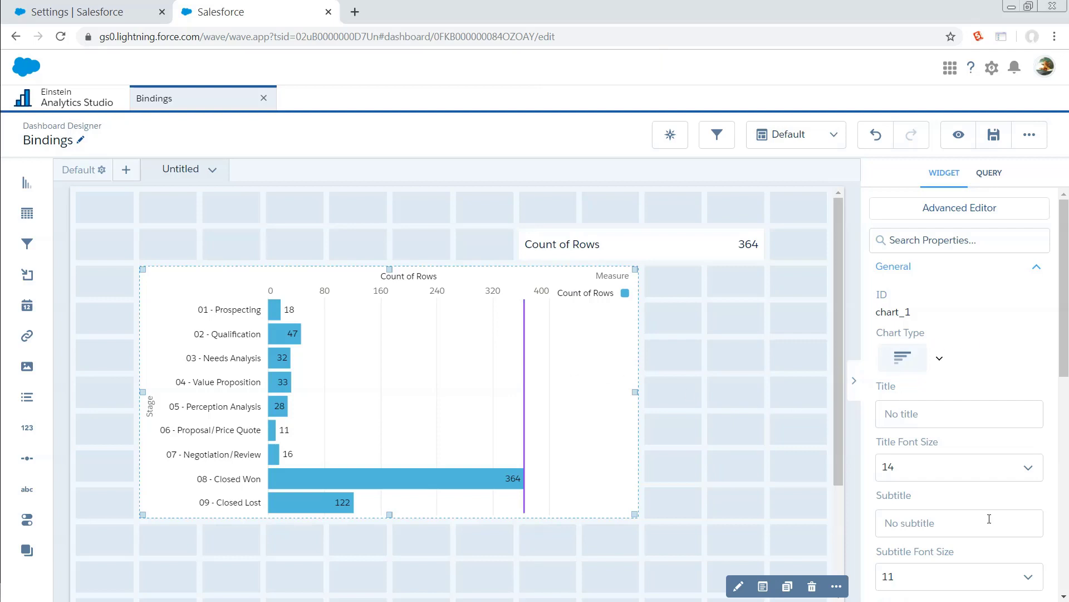
# - Find the reference line's properties with "ref" and review its bound value, label and color settings
pyautogui.click(946, 239)
pyautogui.write('ref')
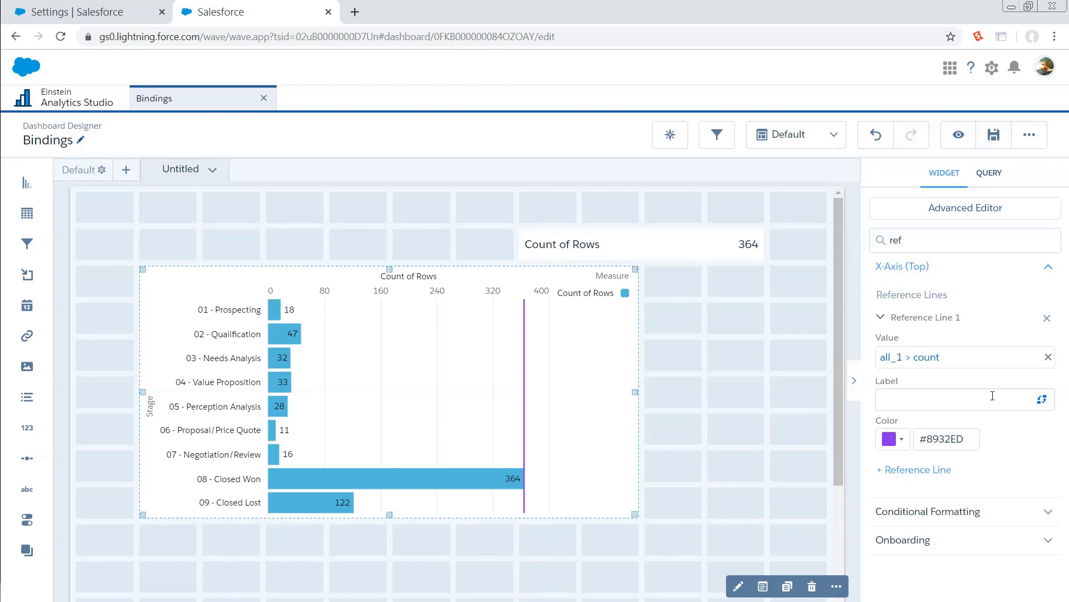
pyautogui.click(696, 420)
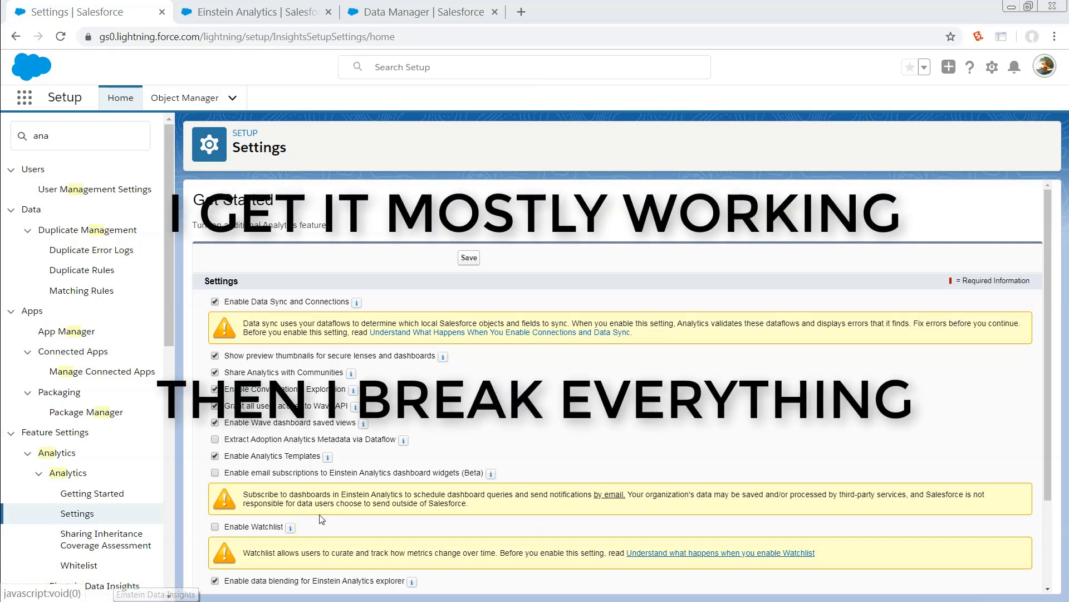
# - Enable Watchlist in the Analytics settings and save the settings
pyautogui.click(215, 527)
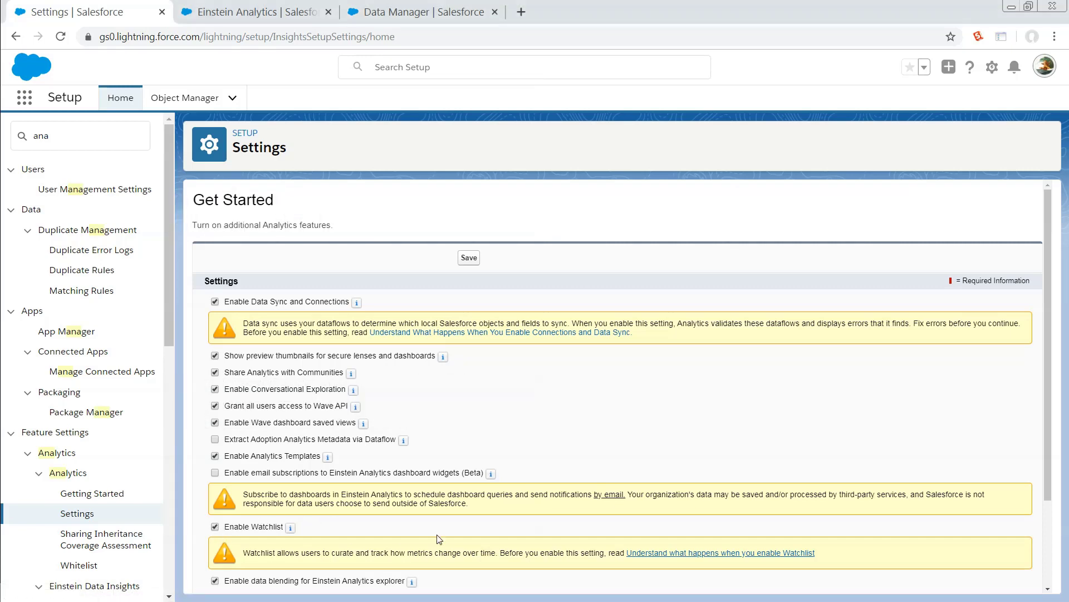
pyautogui.scroll(-2, 438, 534)
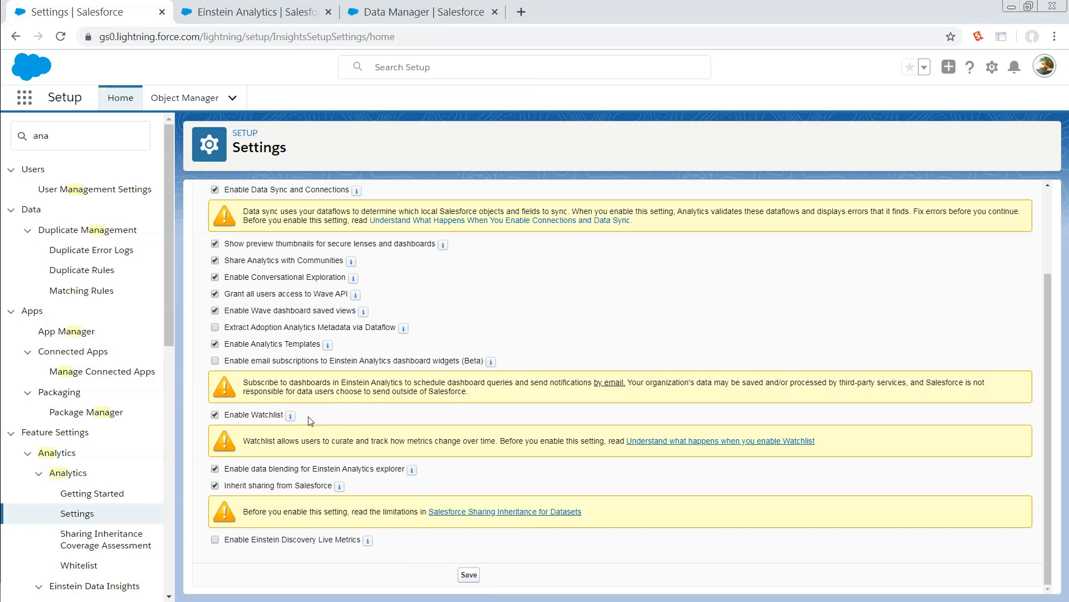
pyautogui.click(469, 575)
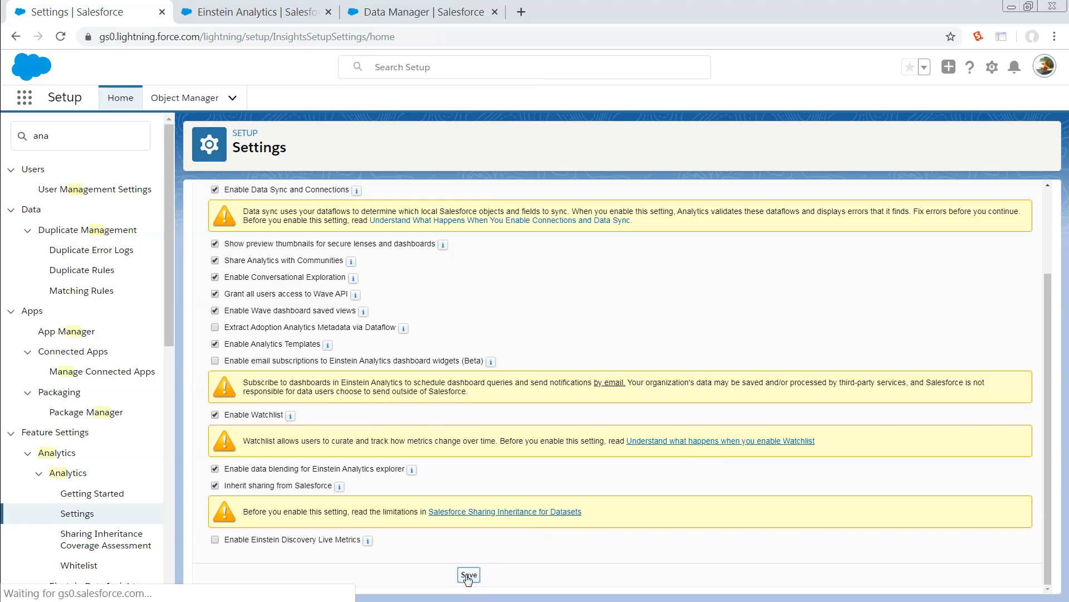
# - Switch to Analytics Studio, reload its home page and examine the Favorites, Created By Me and Watchlist sections
pyautogui.hotkey('ctrl', 'Tab')
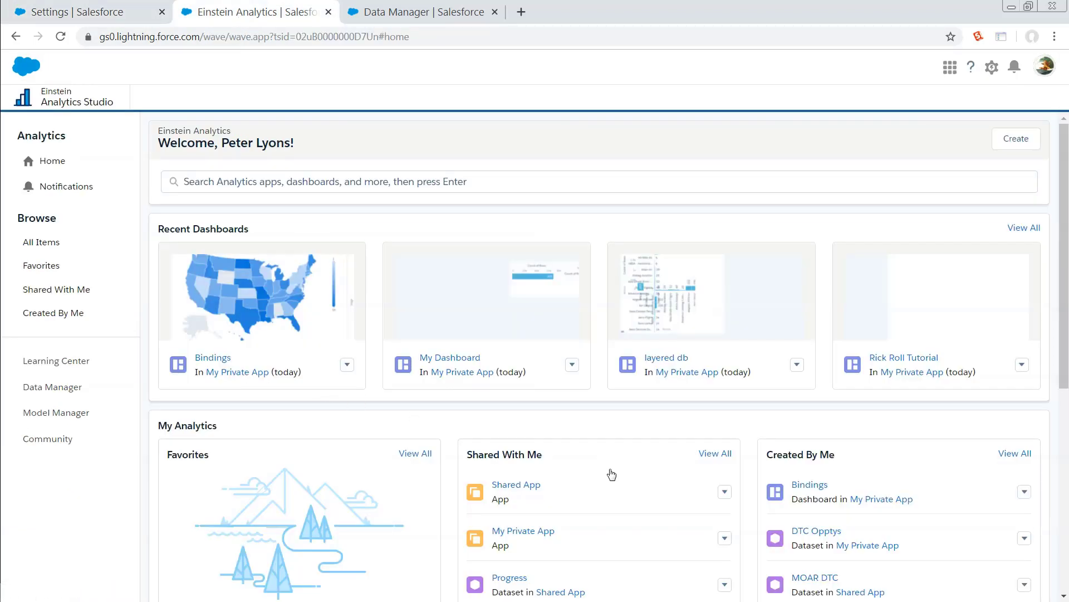
pyautogui.scroll(-1, 604, 507)
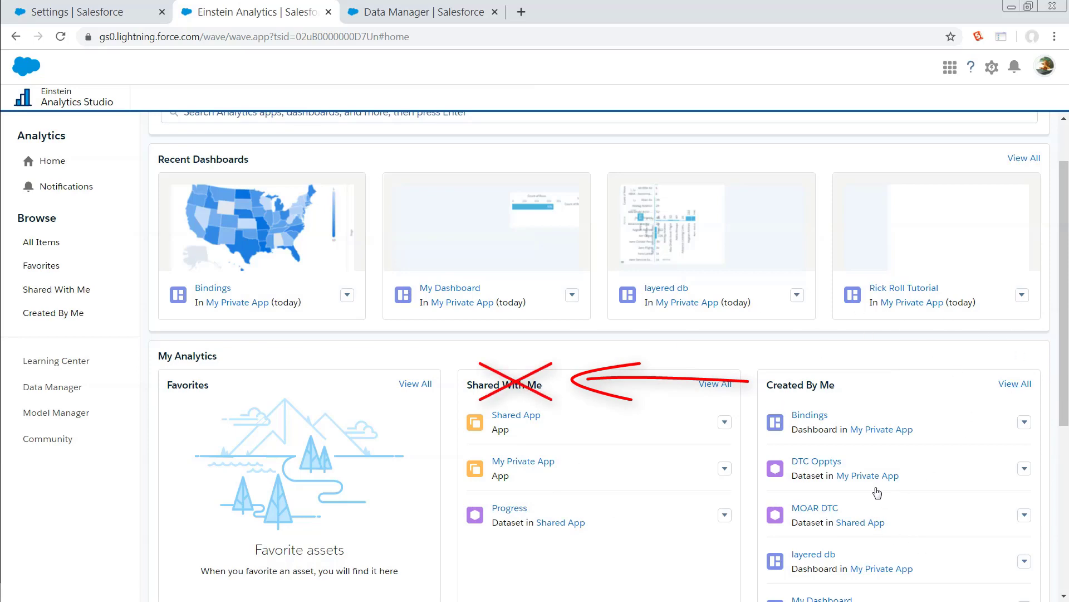
pyautogui.click(61, 37)
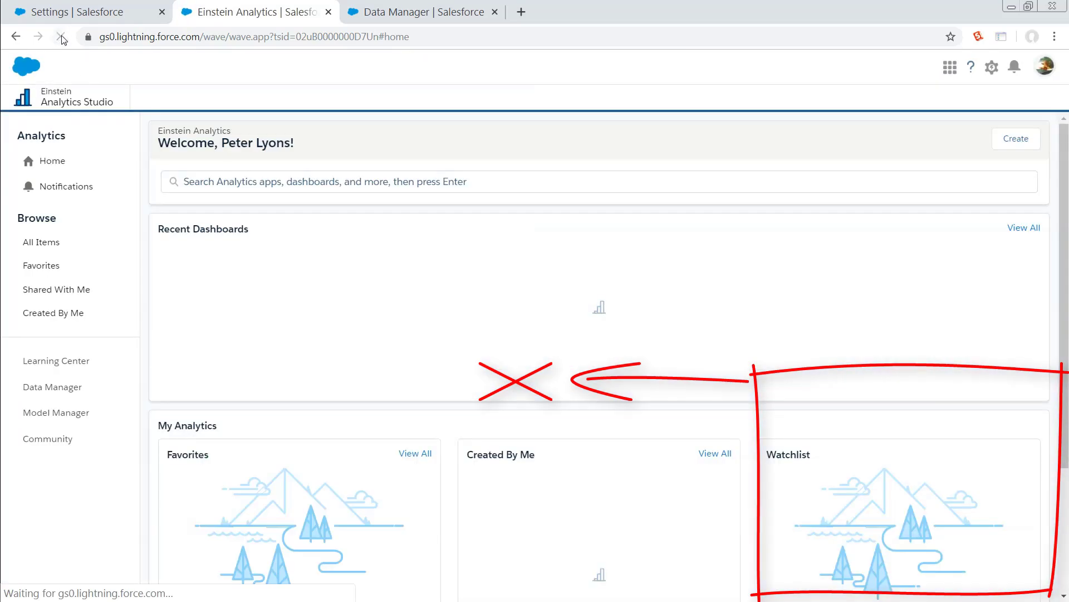
pyautogui.scroll(-3, 485, 382)
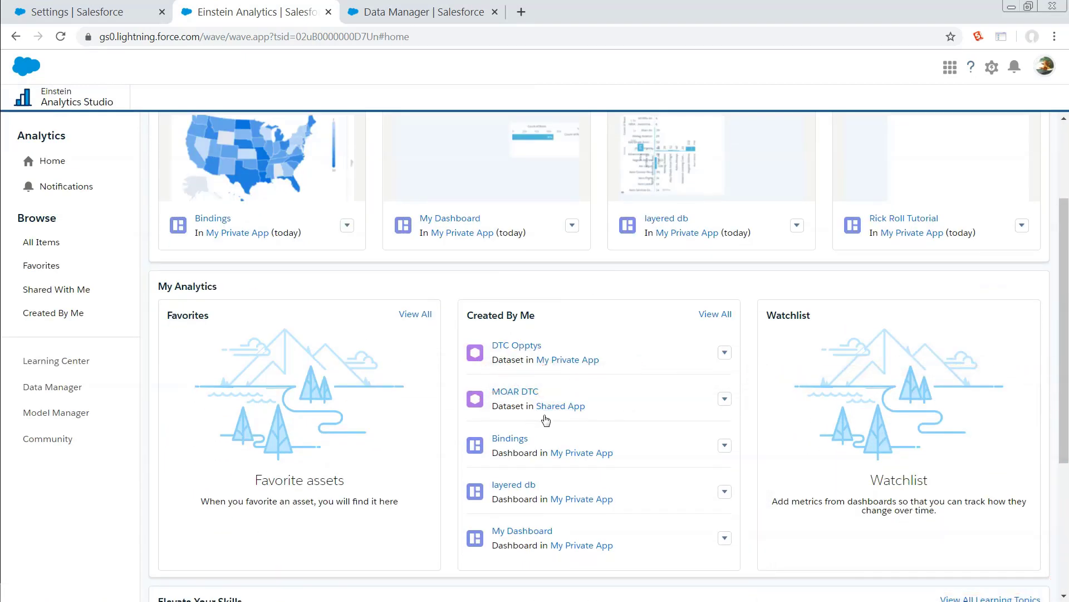
pyautogui.scroll(-3, 824, 441)
pyautogui.scroll(4, 824, 441)
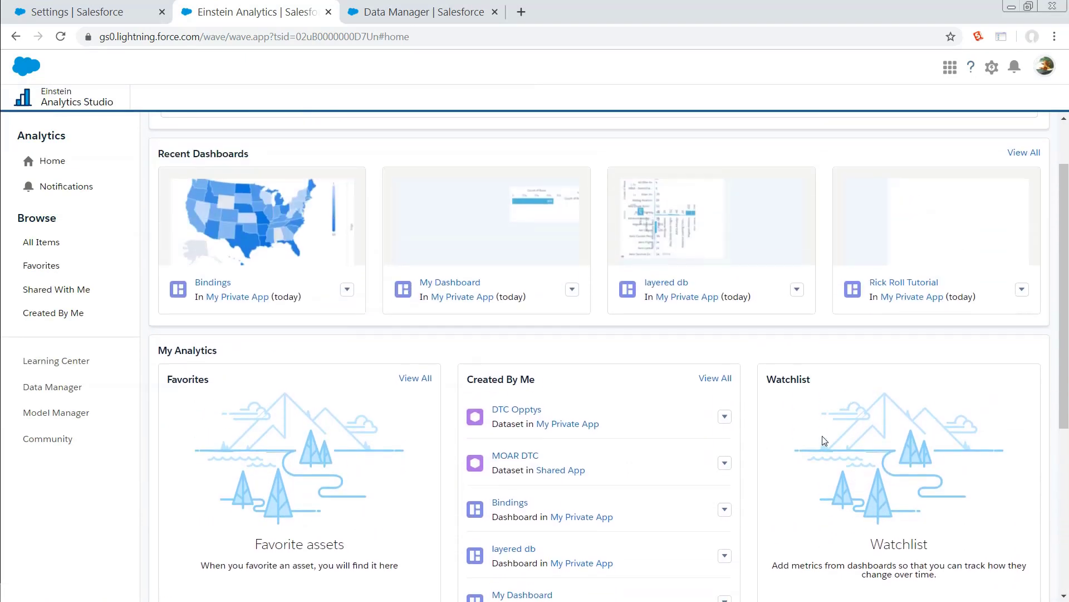
pyautogui.scroll(-1, 824, 440)
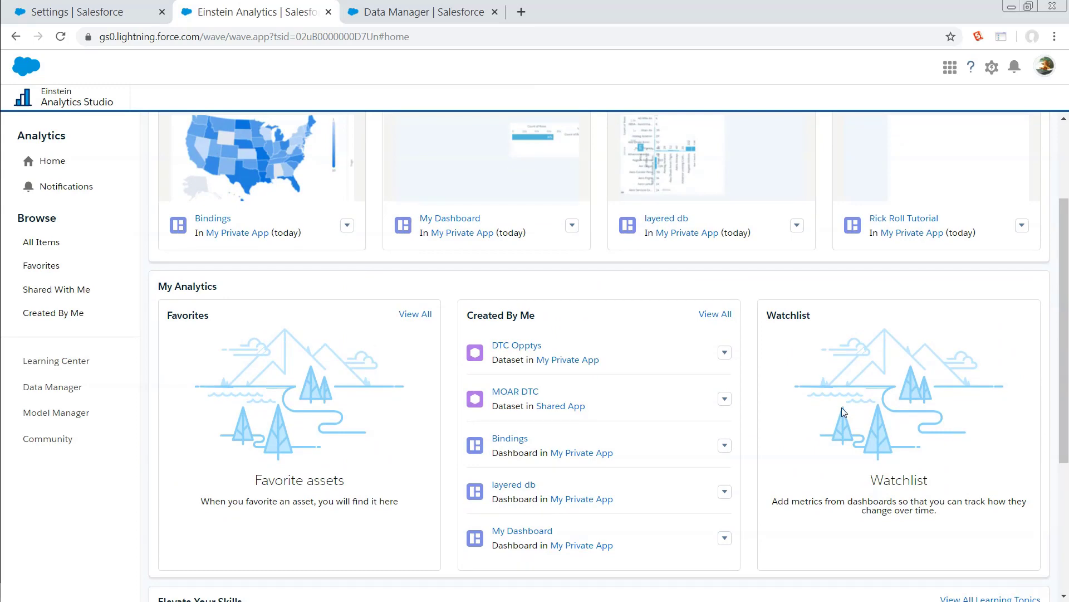
pyautogui.scroll(-4, 842, 411)
pyautogui.scroll(6, 787, 427)
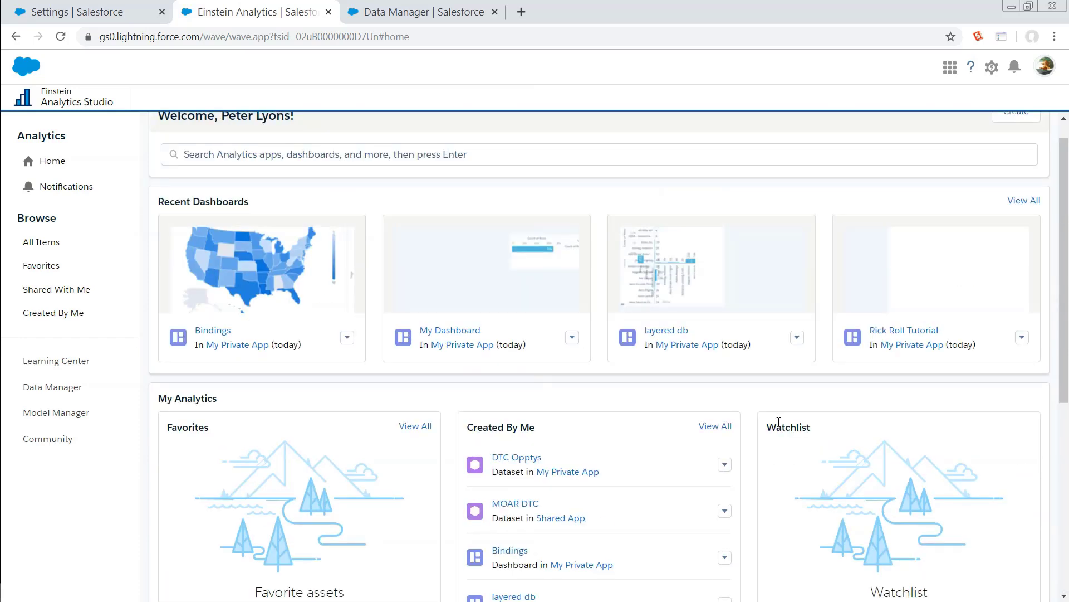
# - Create a new blank dashboard from the Analytics Studio home page
pyautogui.click(397, 15)
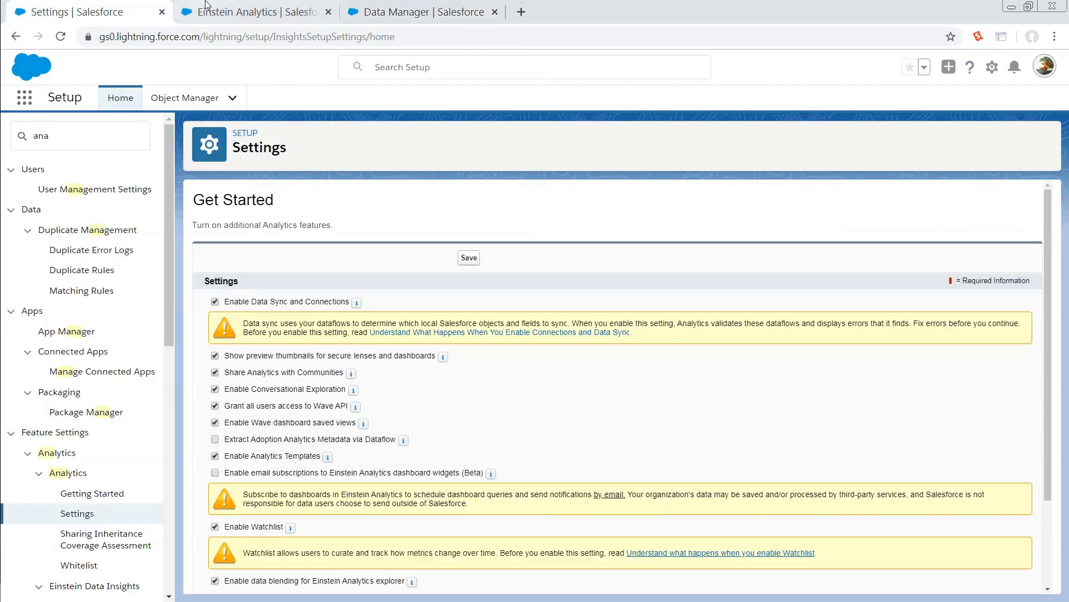
pyautogui.click(211, 11)
pyautogui.scroll(1, 185, 202)
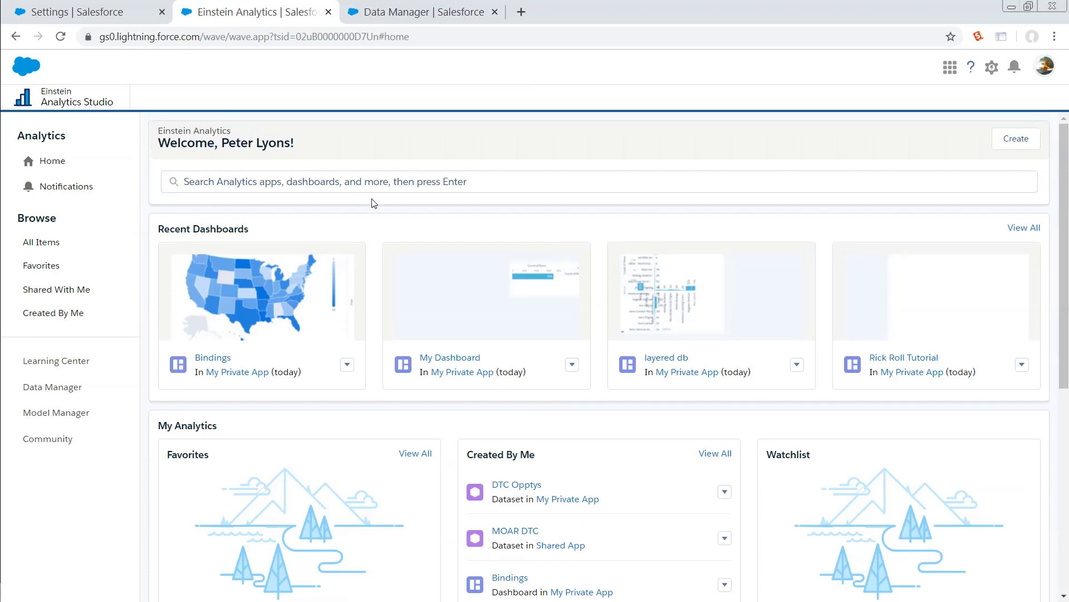
pyautogui.click(996, 142)
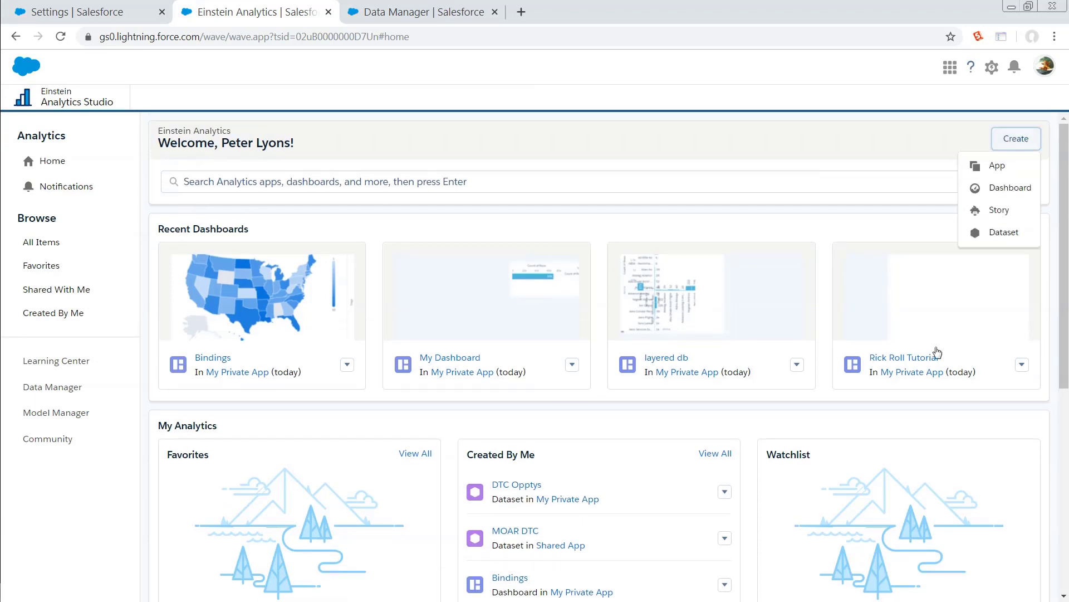
pyautogui.click(1010, 187)
pyautogui.click(321, 419)
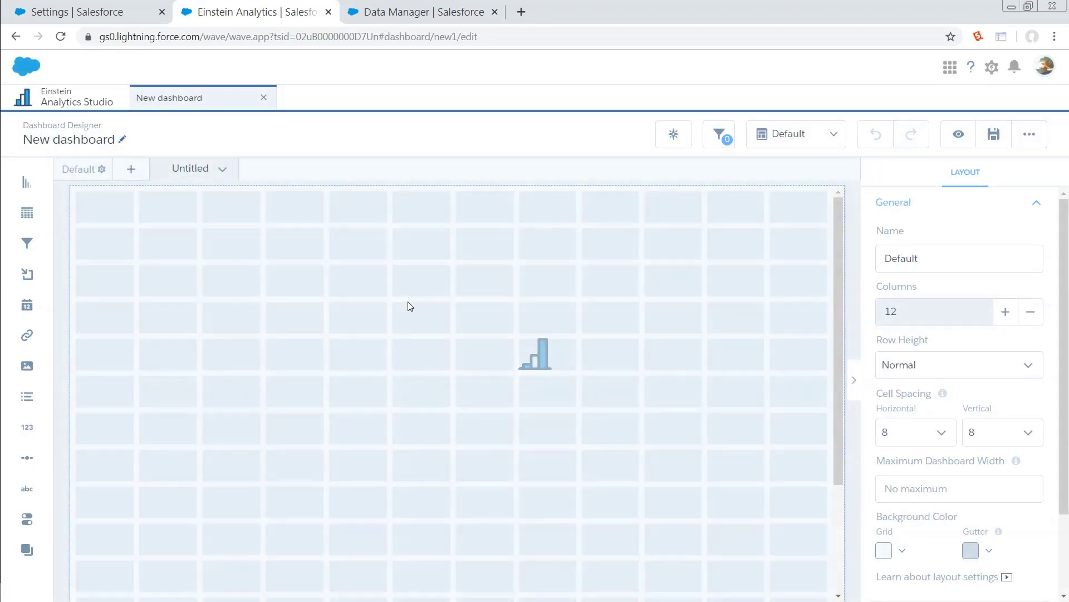
# - Create a default Count of Rows query on the MOAR DTC dataset and place it on the dashboard as a number widget
pyautogui.click(908, 181)
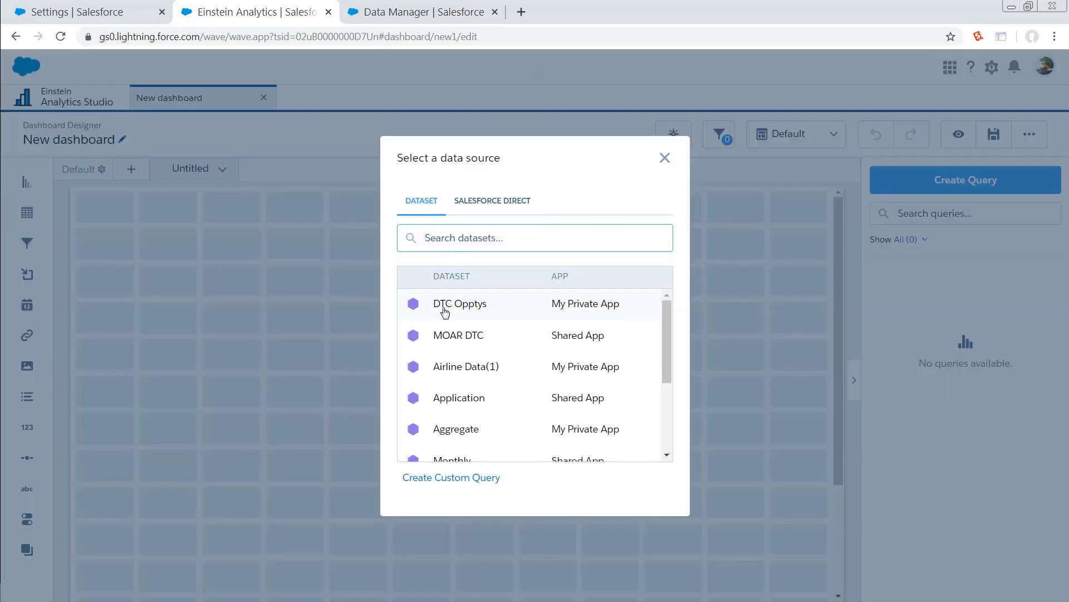
pyautogui.click(444, 336)
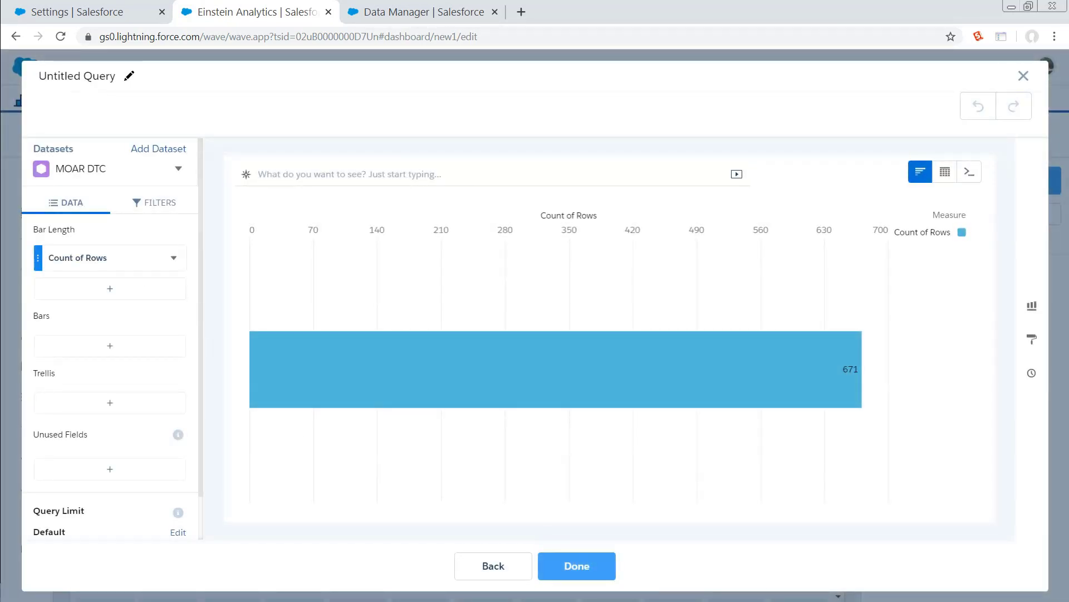
pyautogui.click(577, 566)
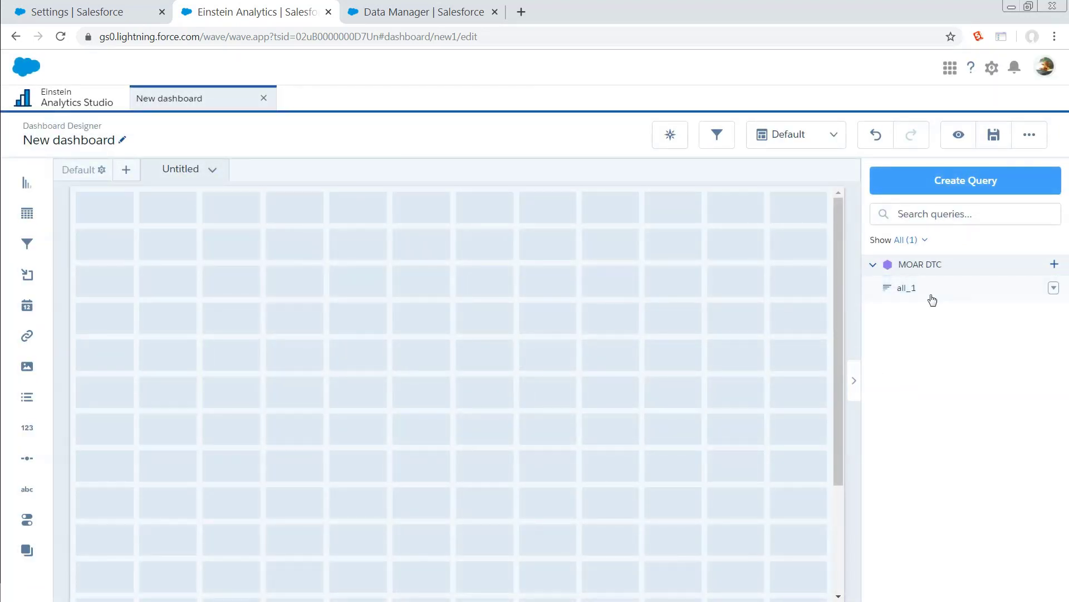
pyautogui.moveTo(929, 295); pyautogui.dragTo(962, 287)
pyautogui.moveTo(20, 436); pyautogui.dragTo(449, 293)
pyautogui.moveTo(945, 293); pyautogui.dragTo(467, 279)
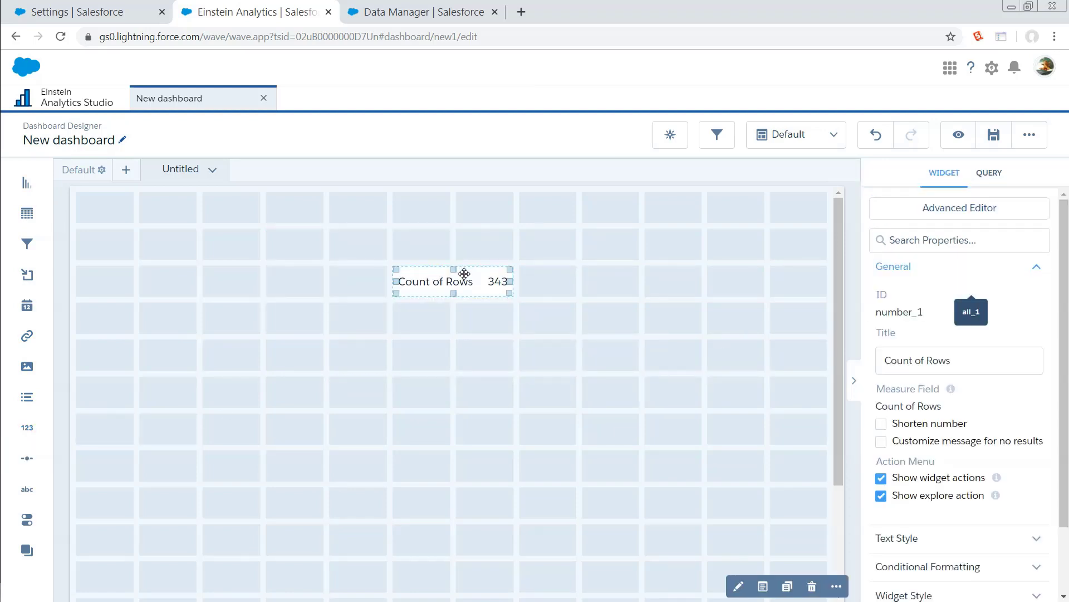
# - Save the dashboard as "Fingers Crossed KPI" in Shared App
pyautogui.click(994, 136)
pyautogui.moveTo(480, 246); pyautogui.dragTo(383, 243)
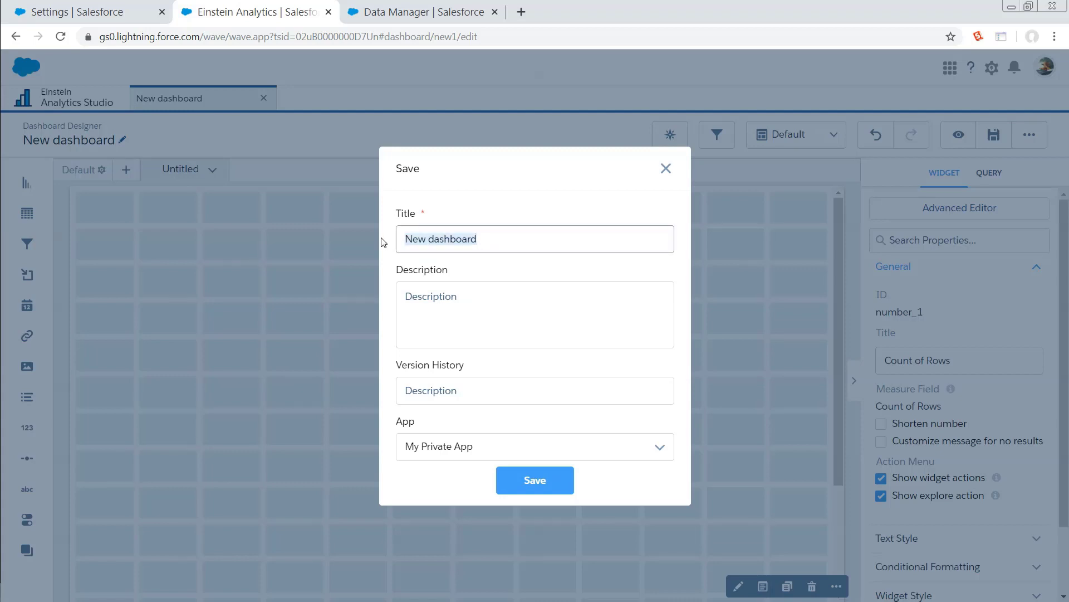
pyautogui.write('Fingers Crossed KPI')
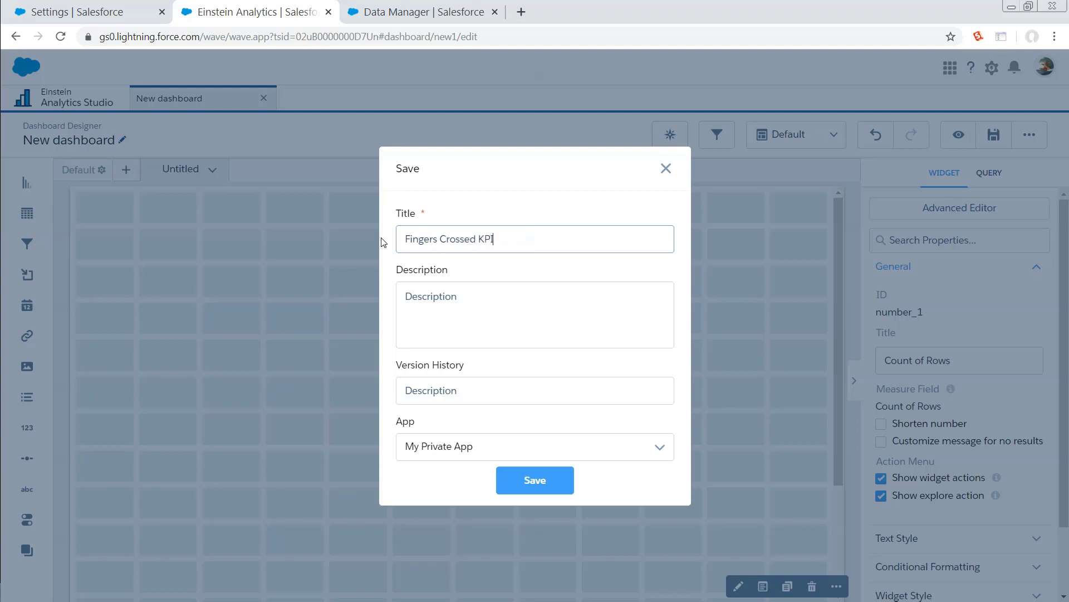
pyautogui.click(481, 452)
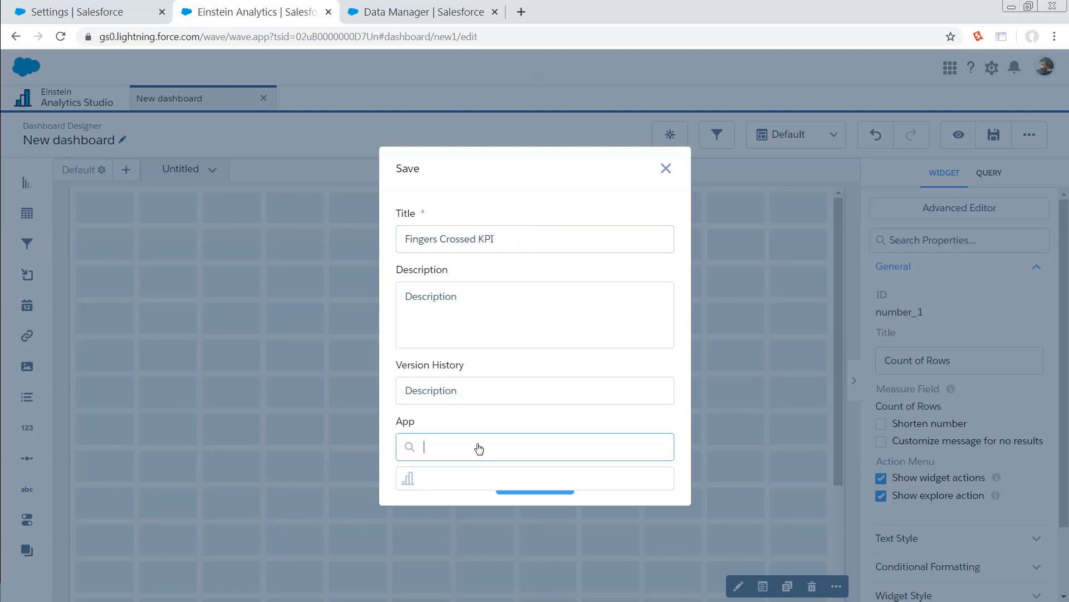
pyautogui.click(461, 513)
pyautogui.click(536, 485)
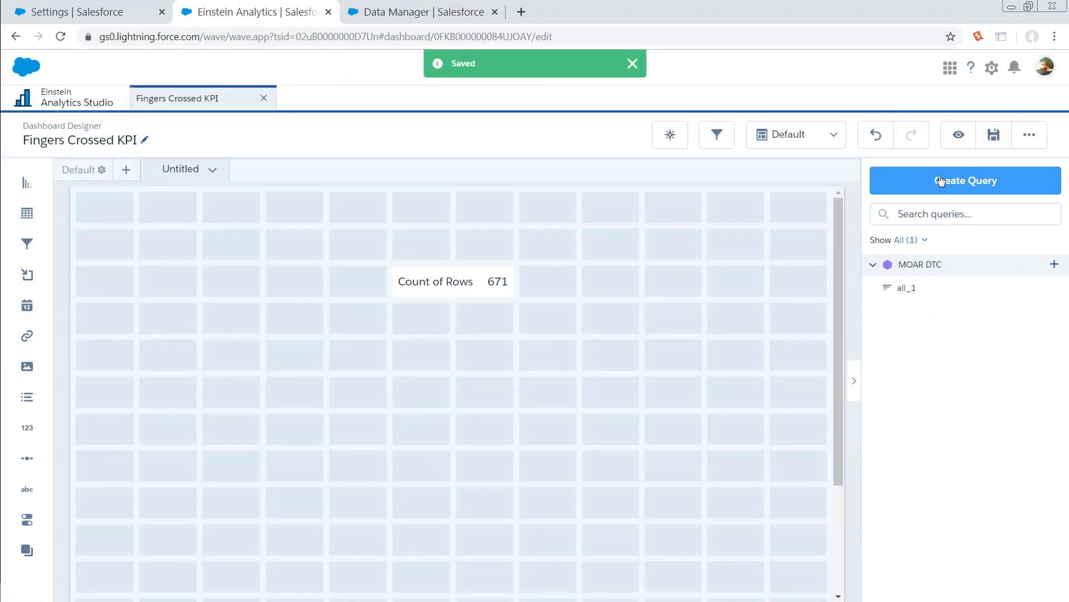
pyautogui.click(465, 287)
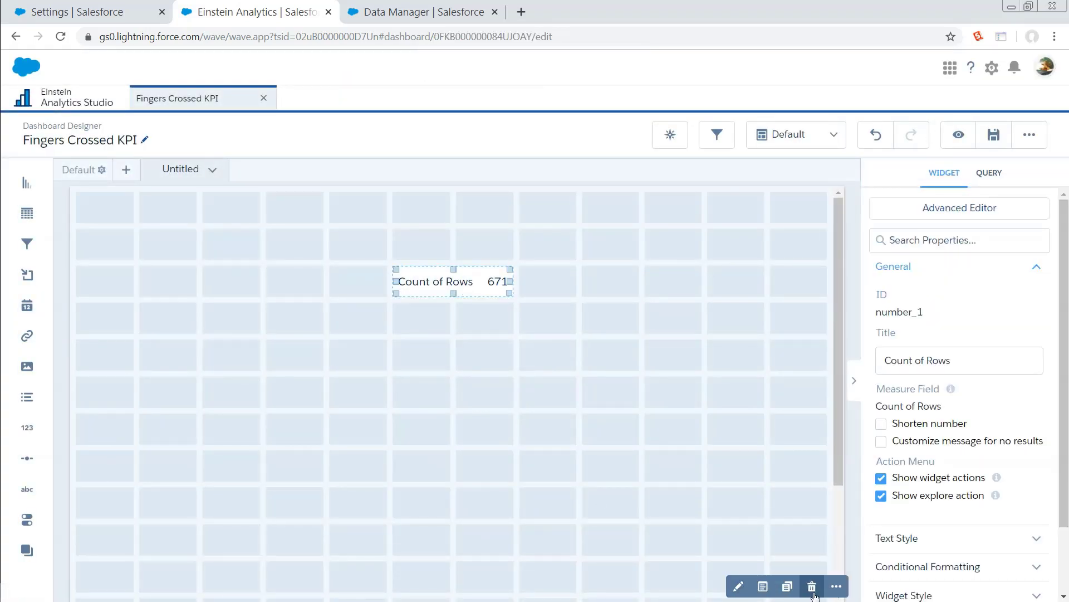
pyautogui.click(837, 586)
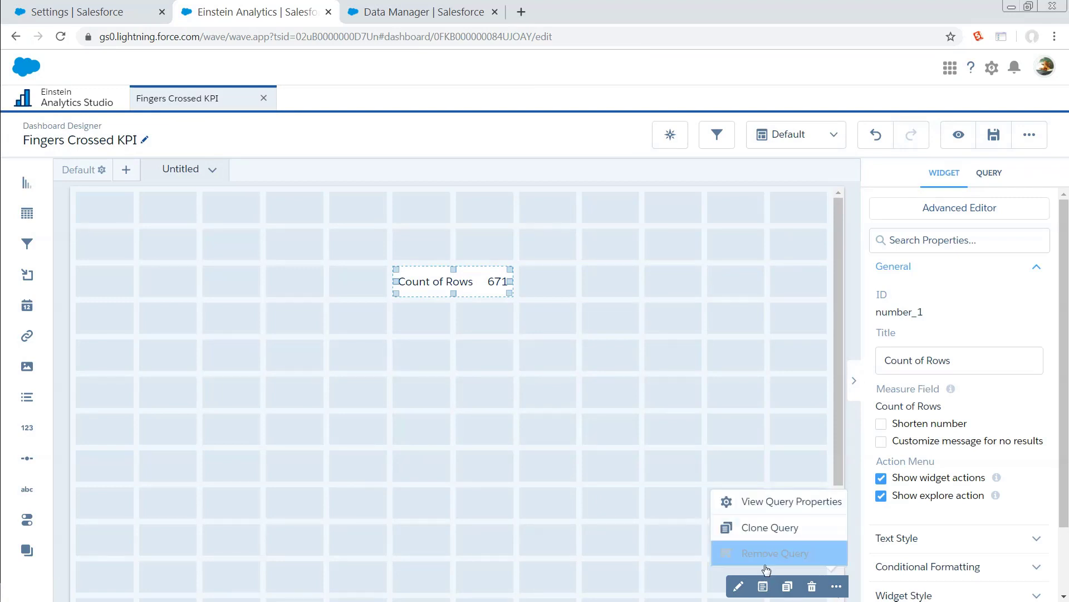
pyautogui.click(728, 334)
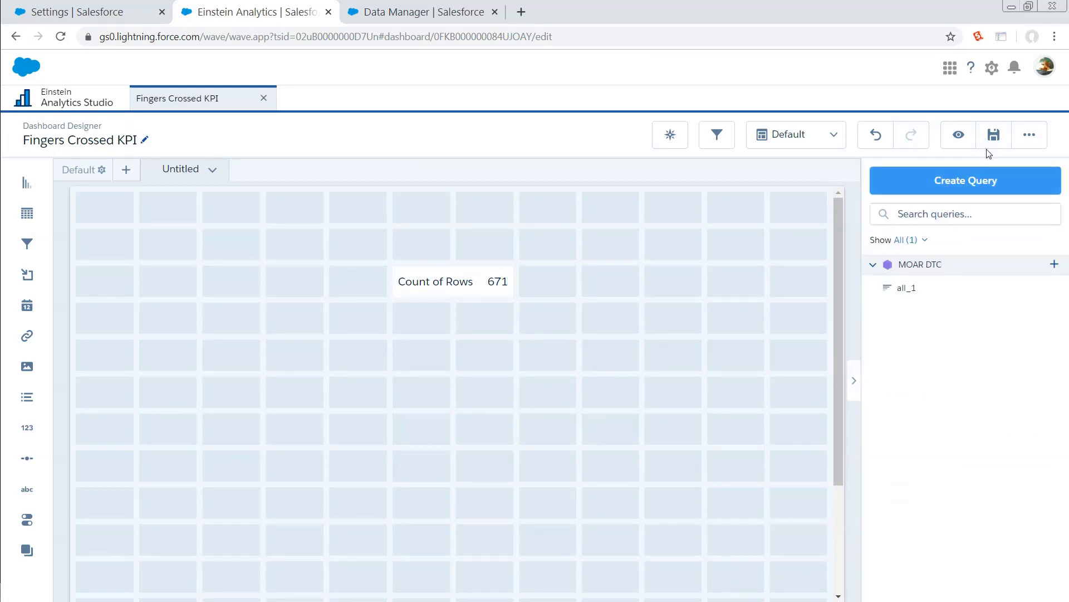
pyautogui.click(1030, 134)
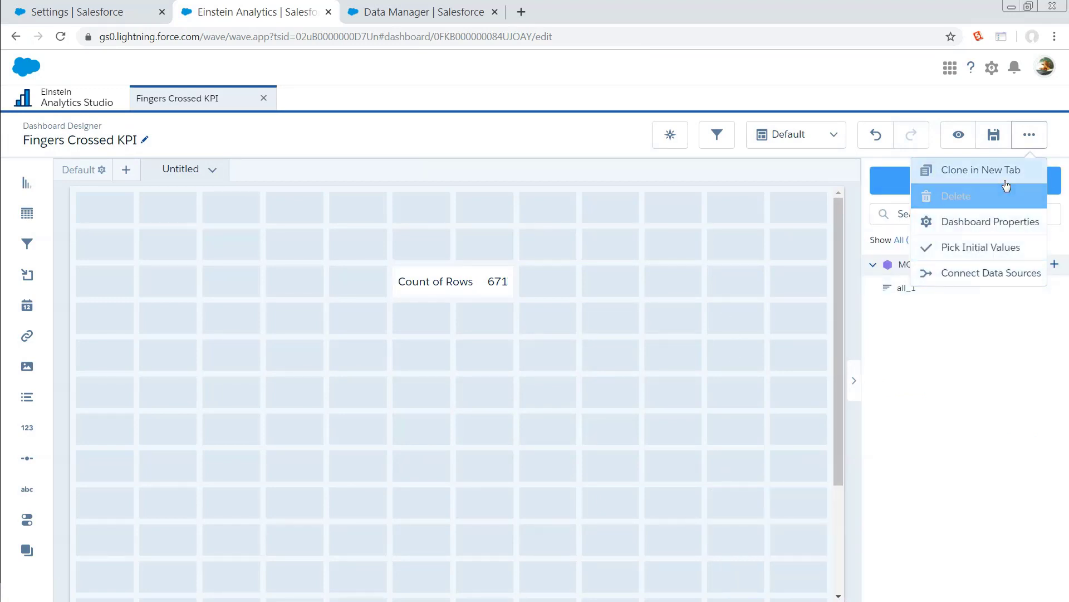
pyautogui.click(796, 281)
# - Preview the dashboard and add its Count of Rows widget to the Watchlist as "Dupes, no really the good kind of dupes $$$"
pyautogui.click(972, 136)
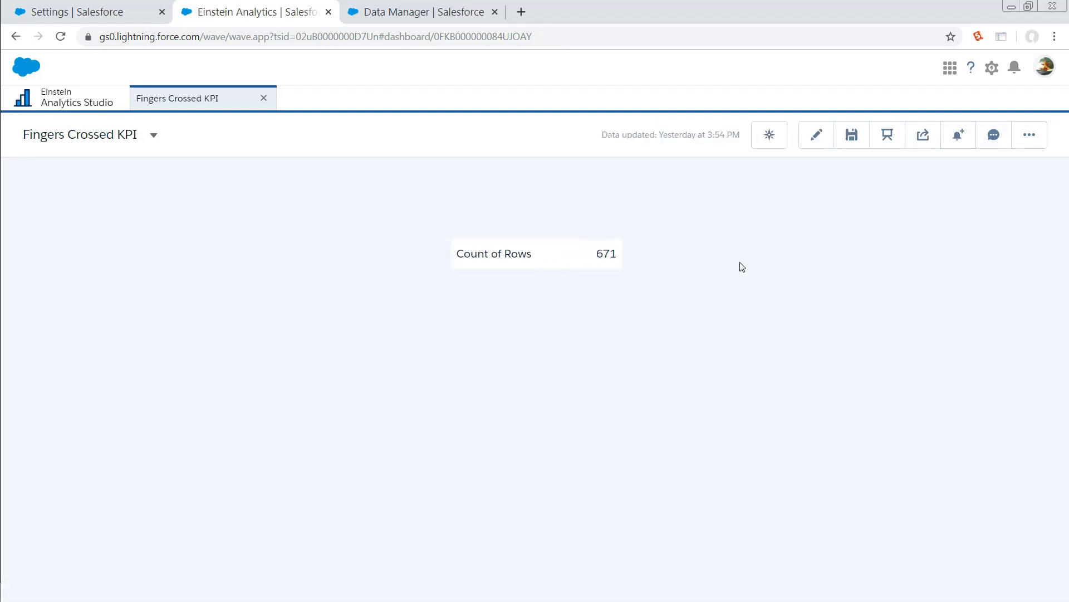
pyautogui.click(609, 251)
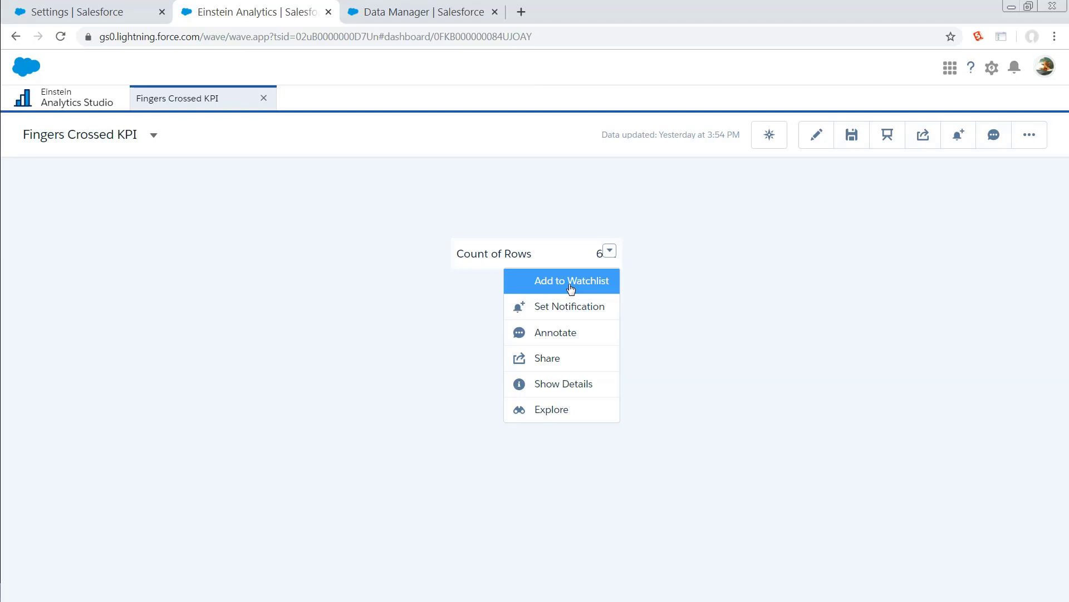
pyautogui.click(571, 289)
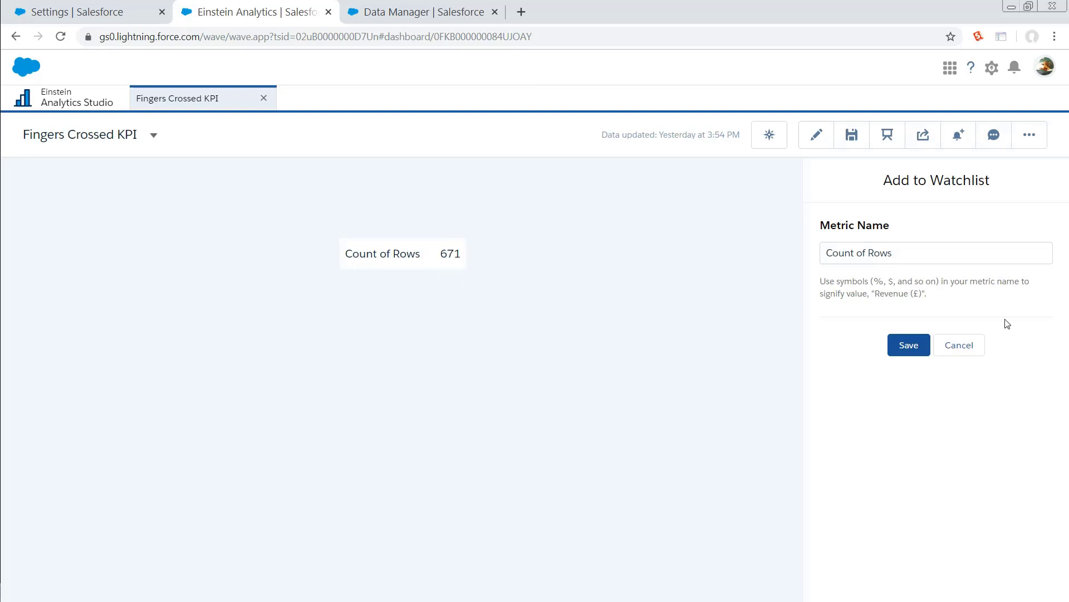
pyautogui.click(931, 259)
pyautogui.hotkey('ctrl', 'a')
pyautogui.write('Dupes, no rea')
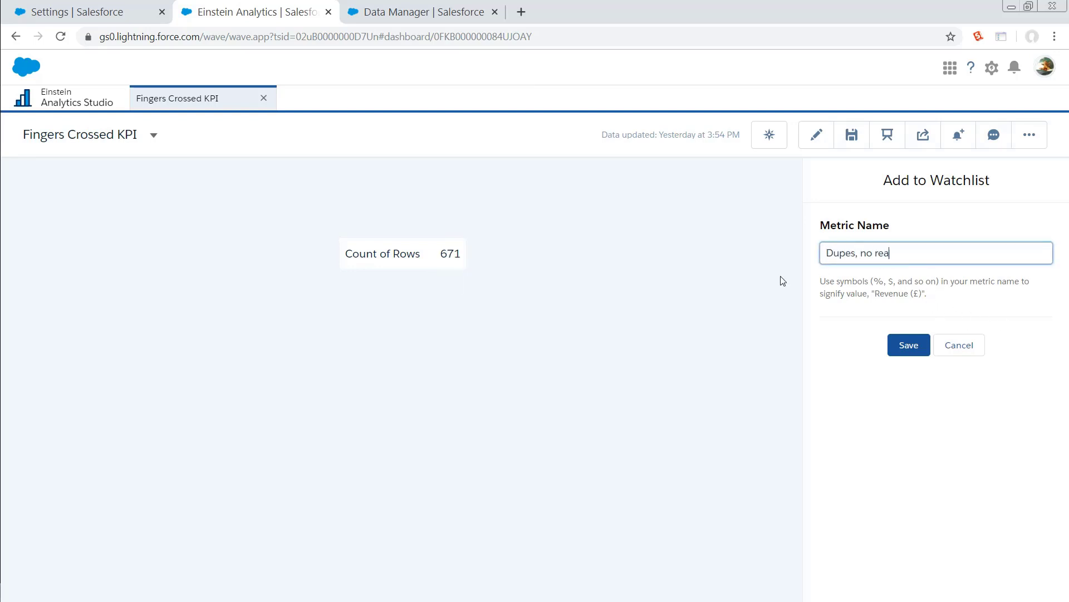
pyautogui.write('lly the good kind of dupes $$$')
pyautogui.click(907, 349)
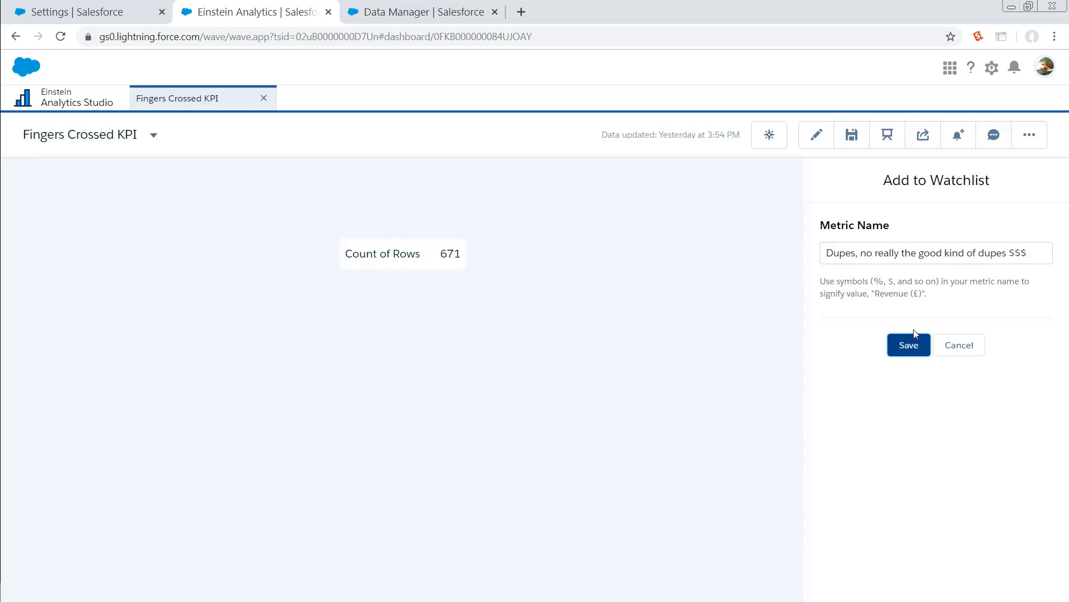
pyautogui.click(910, 349)
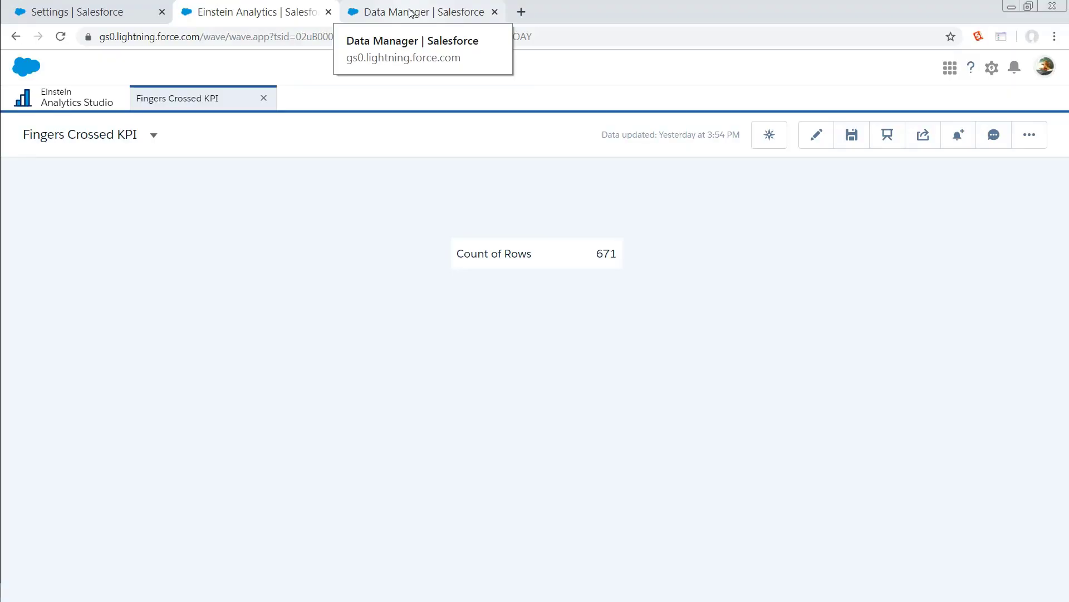
# - Switch to Data Manager, run the Default Salesforce Dataflow and go to the data monitor
pyautogui.click(409, 12)
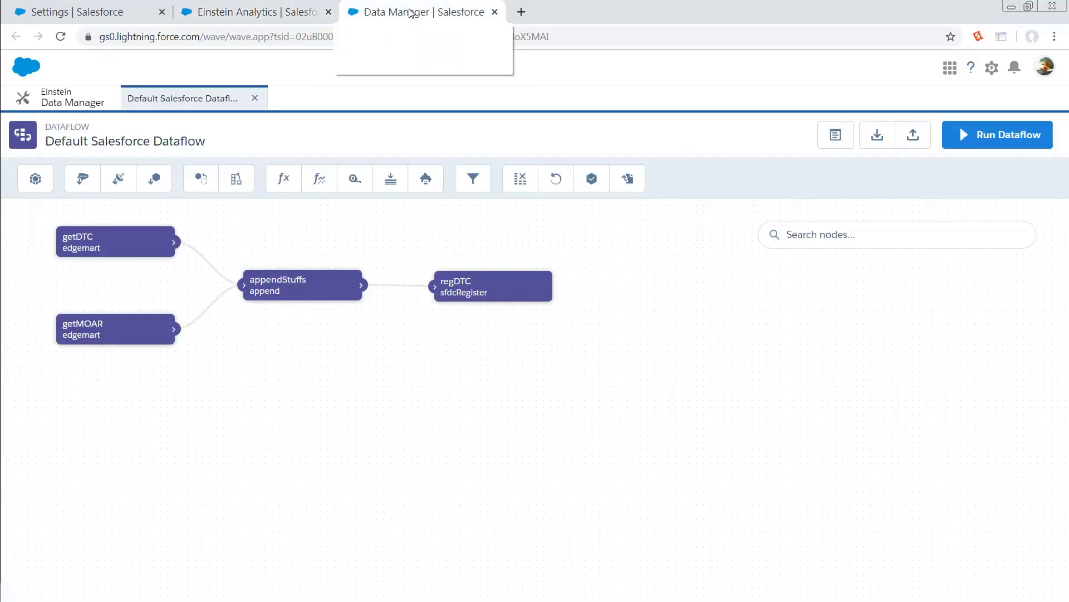
pyautogui.click(990, 138)
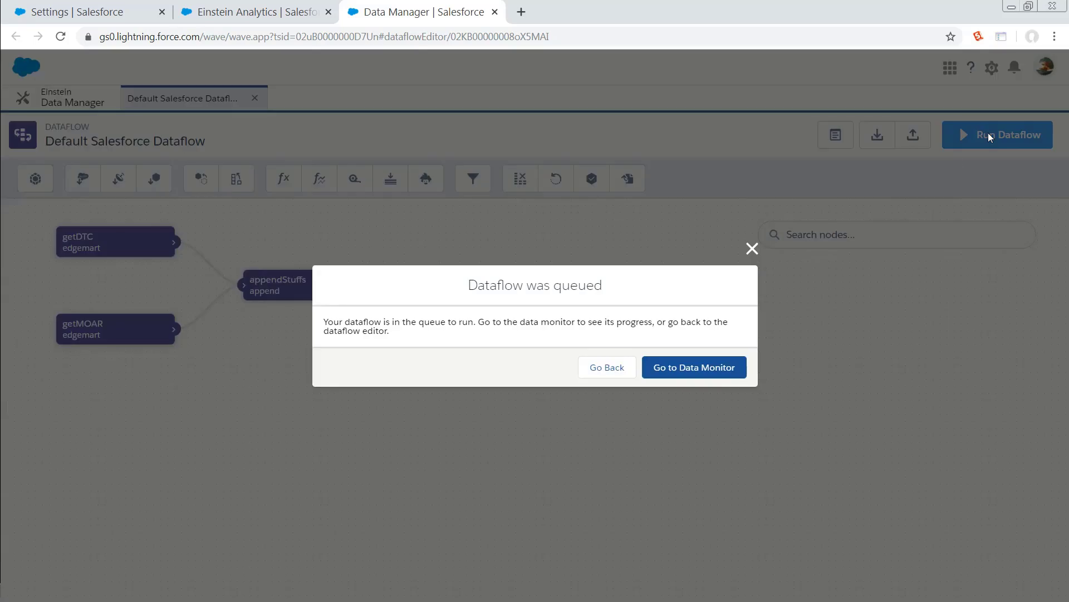
pyautogui.click(694, 367)
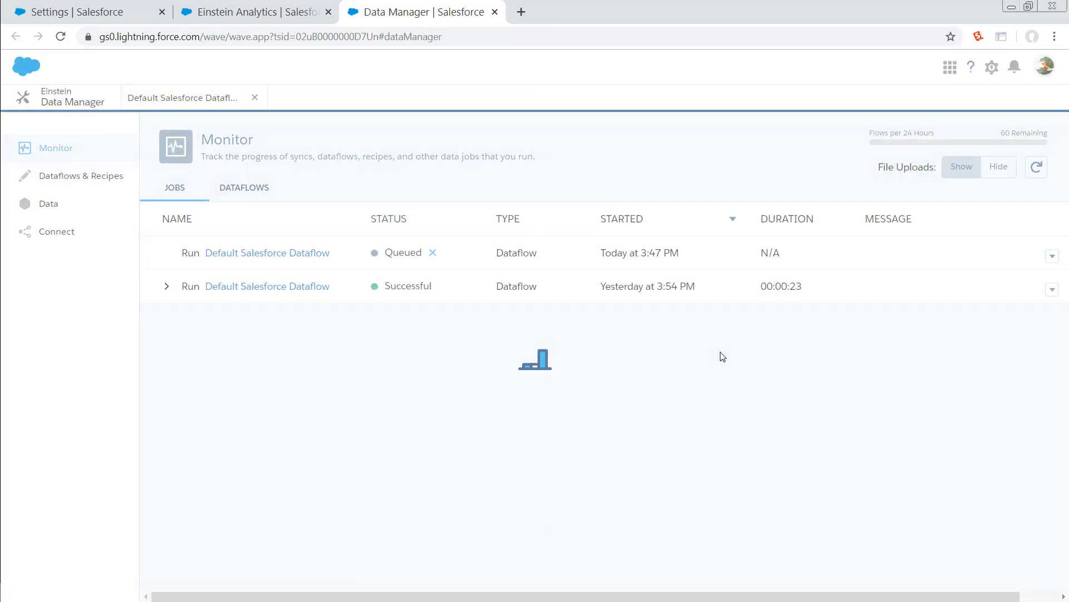
# - Refresh the Monitor's job list repeatedly to track the status of the Default Salesforce Dataflow run
pyautogui.click(1048, 169)
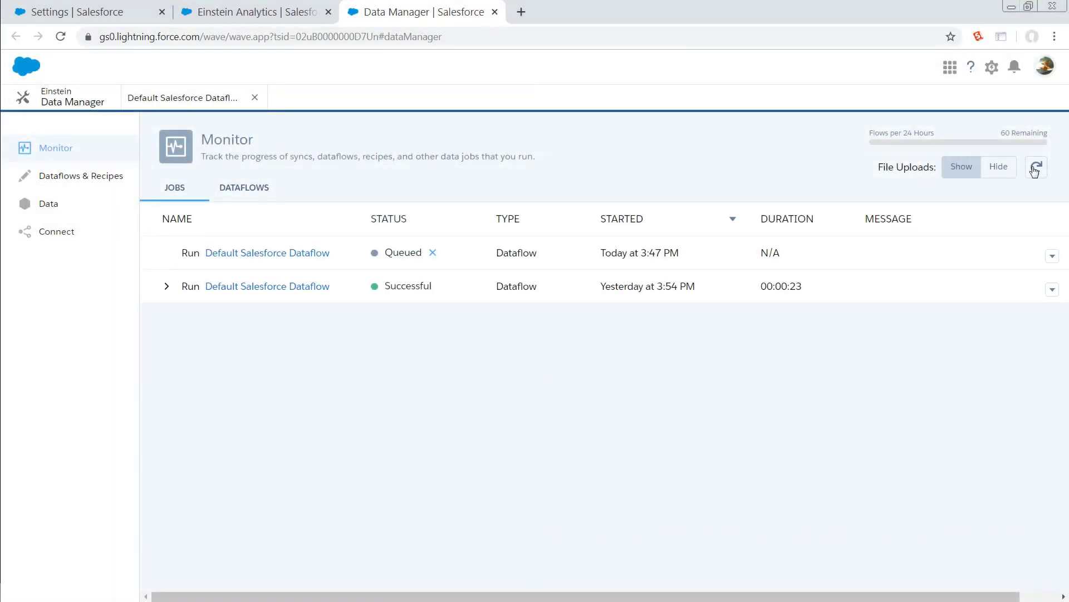
pyautogui.click(1035, 171)
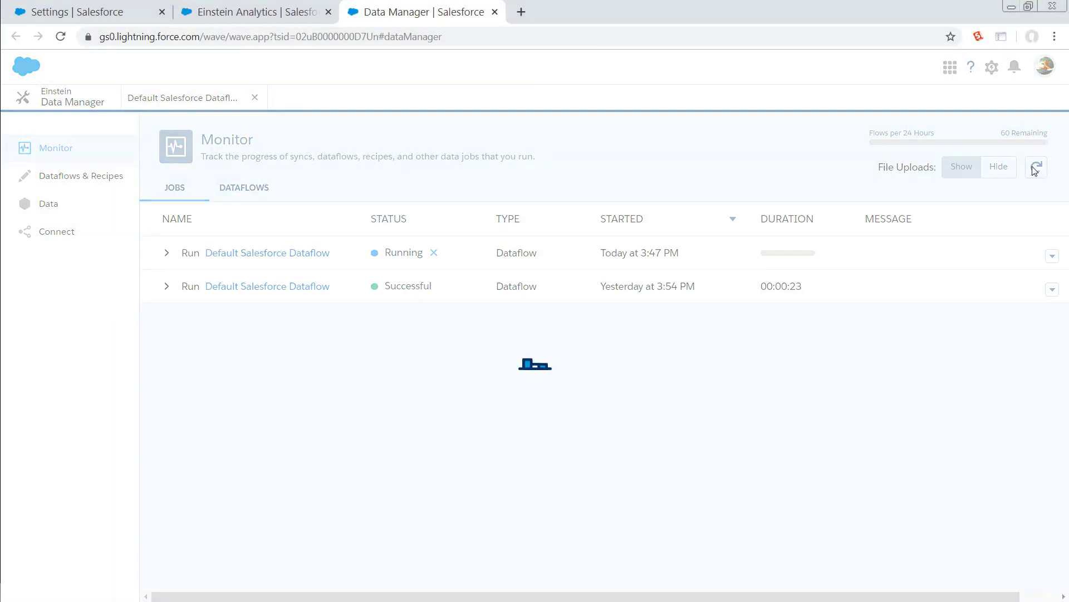
pyautogui.click(1035, 170)
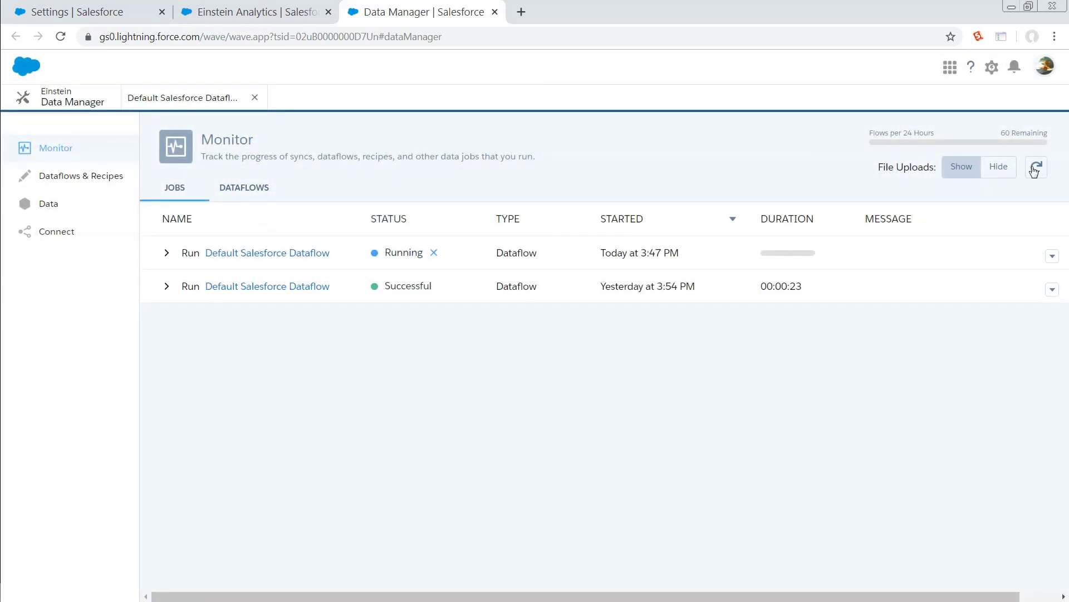
pyautogui.click(1033, 171)
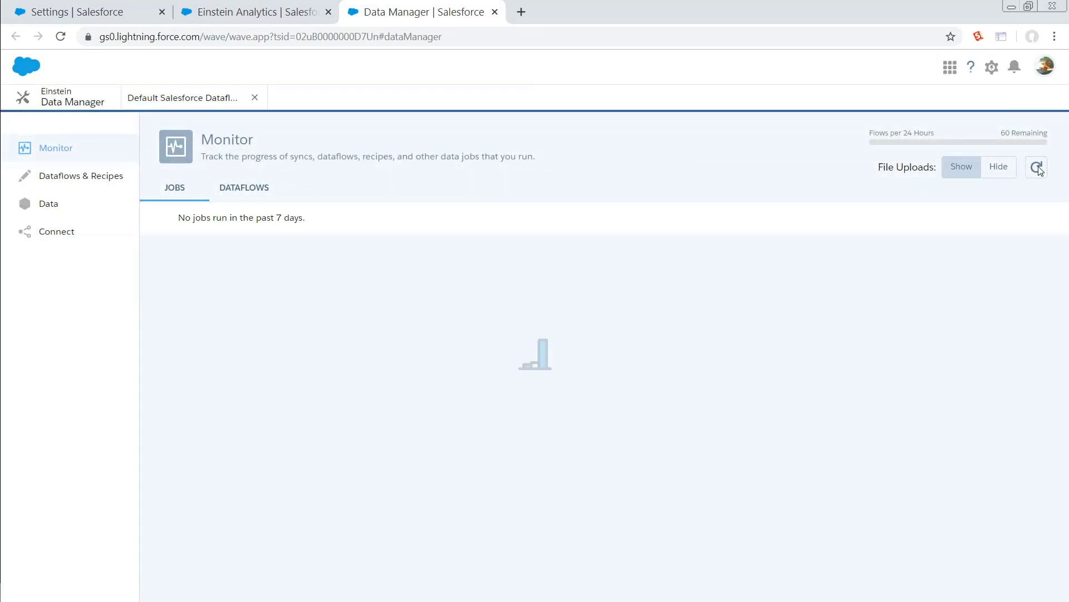
pyautogui.click(1038, 168)
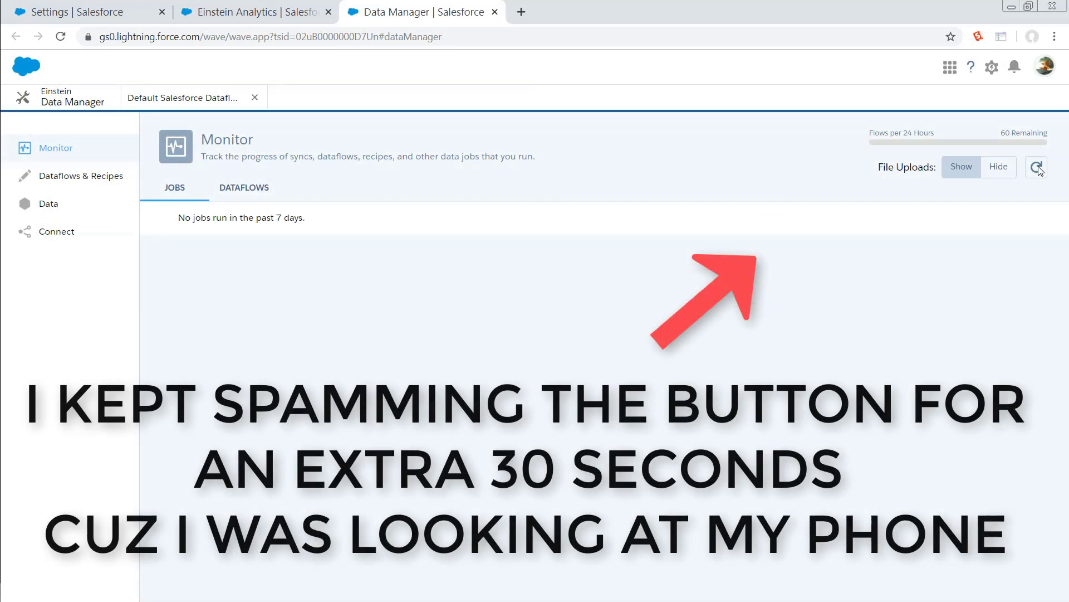
pyautogui.click(1037, 168)
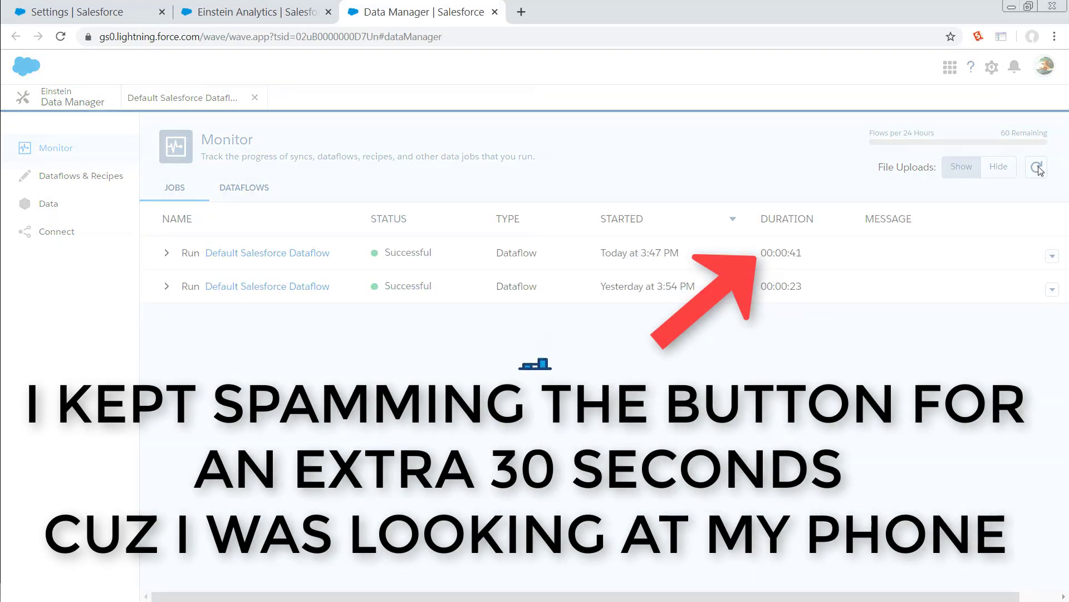
pyautogui.click(1037, 169)
pyautogui.click(1037, 168)
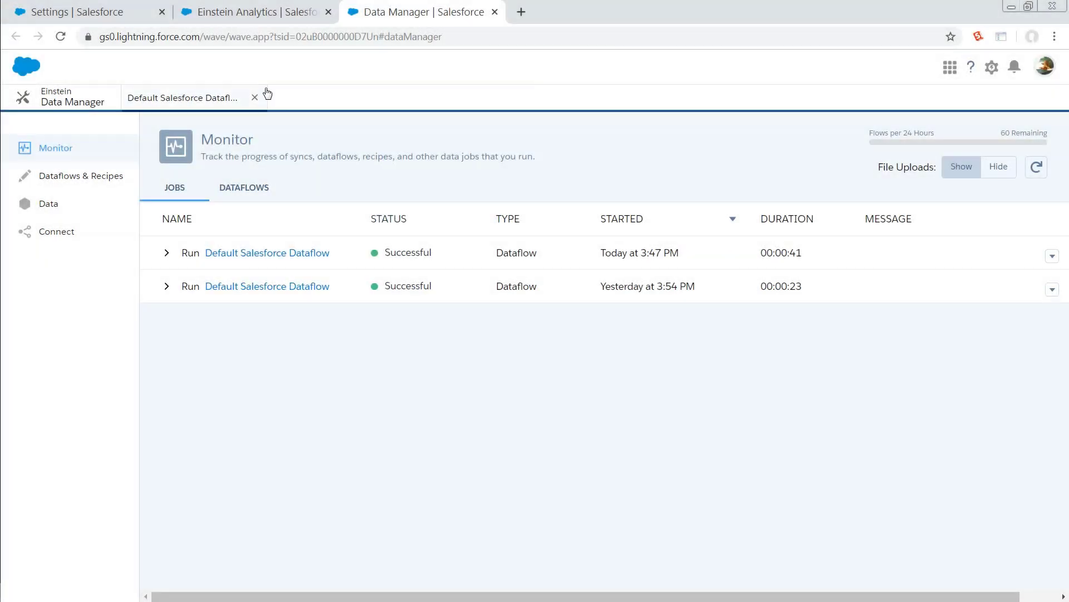
# - Return to the Analytics Studio home page, reload it and examine the Watchlist section for the tracked metric
pyautogui.click(239, 14)
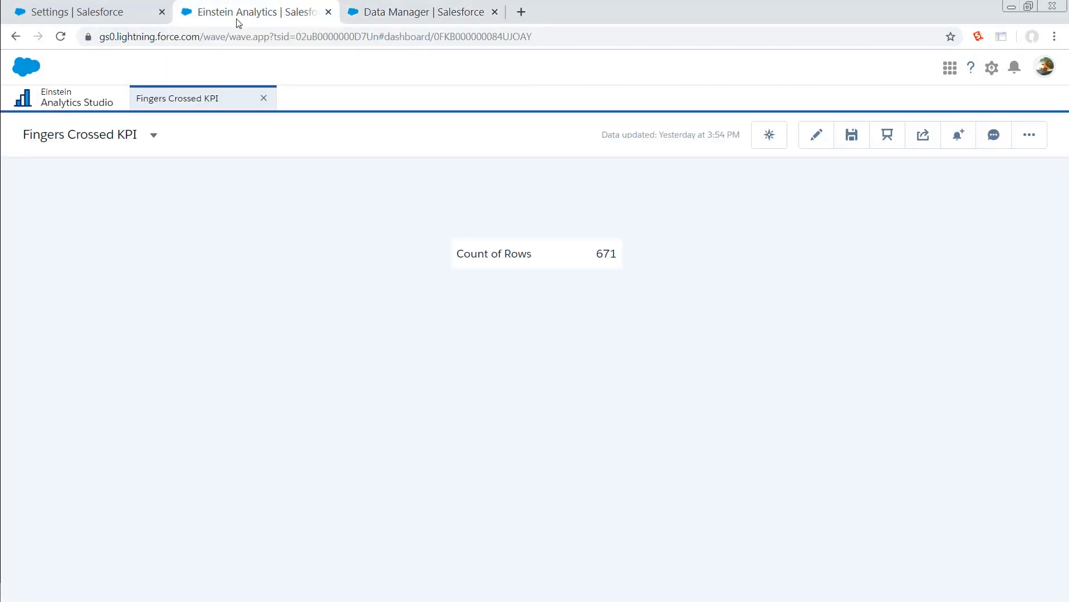
pyautogui.click(74, 100)
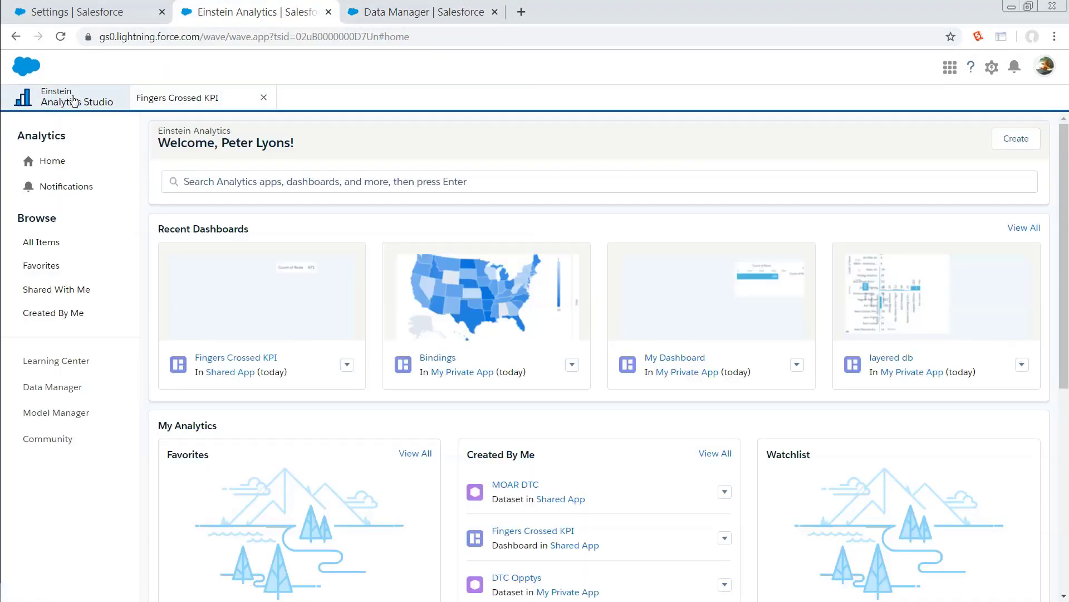
pyautogui.press('F5')
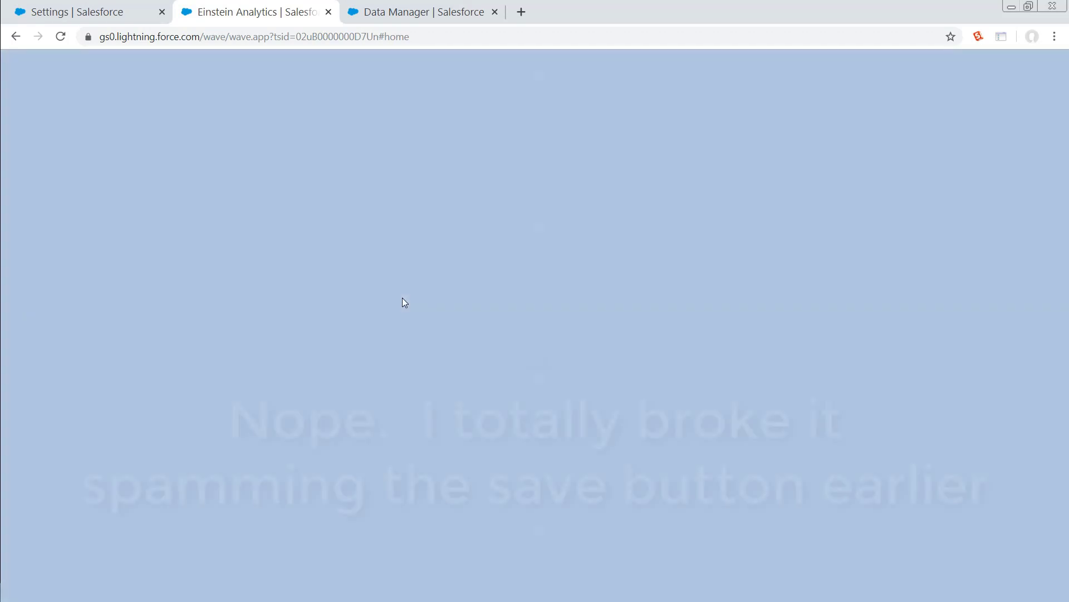
pyautogui.click(61, 37)
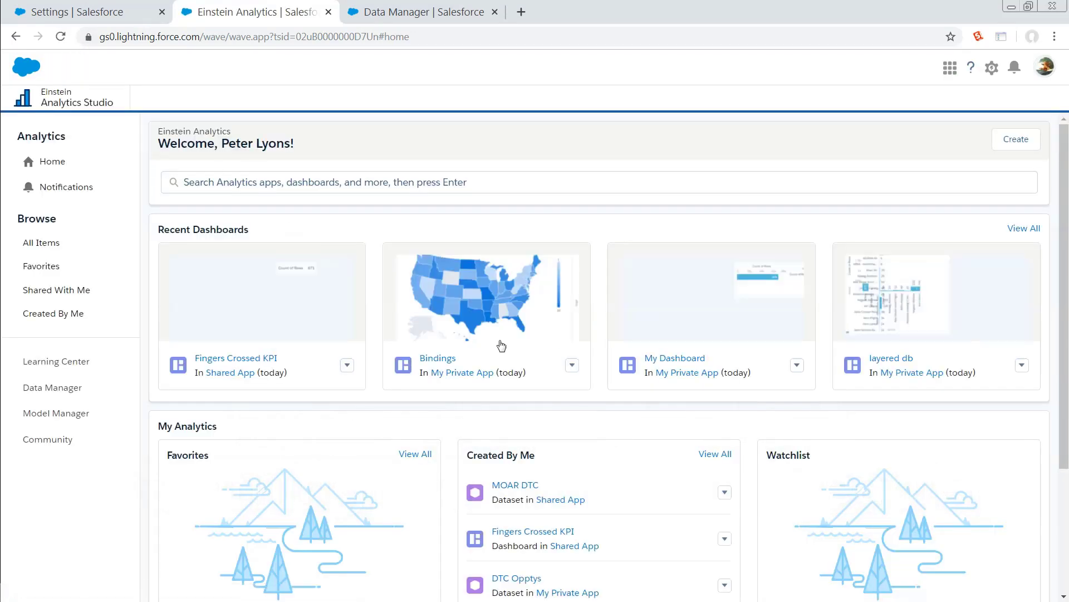
pyautogui.scroll(-2, 799, 453)
pyautogui.click(799, 451)
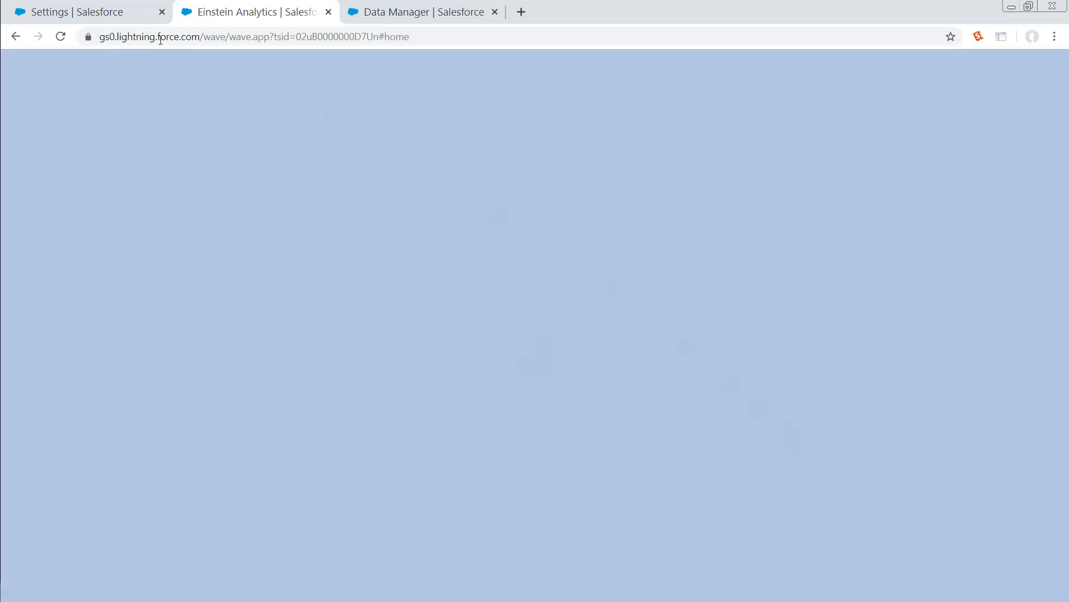
pyautogui.click(57, 41)
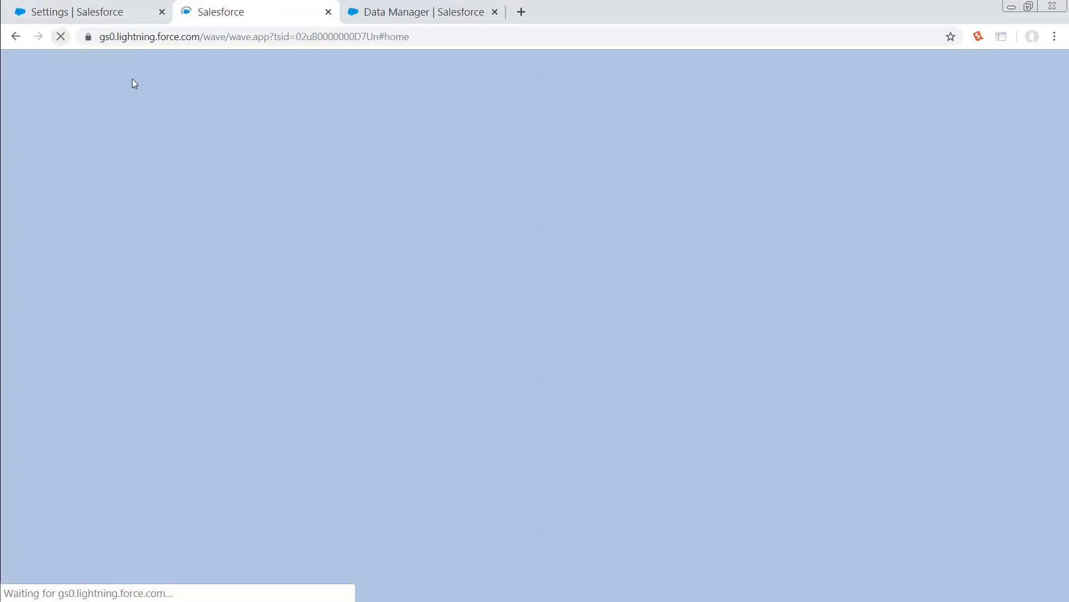
pyautogui.scroll(-2, 841, 377)
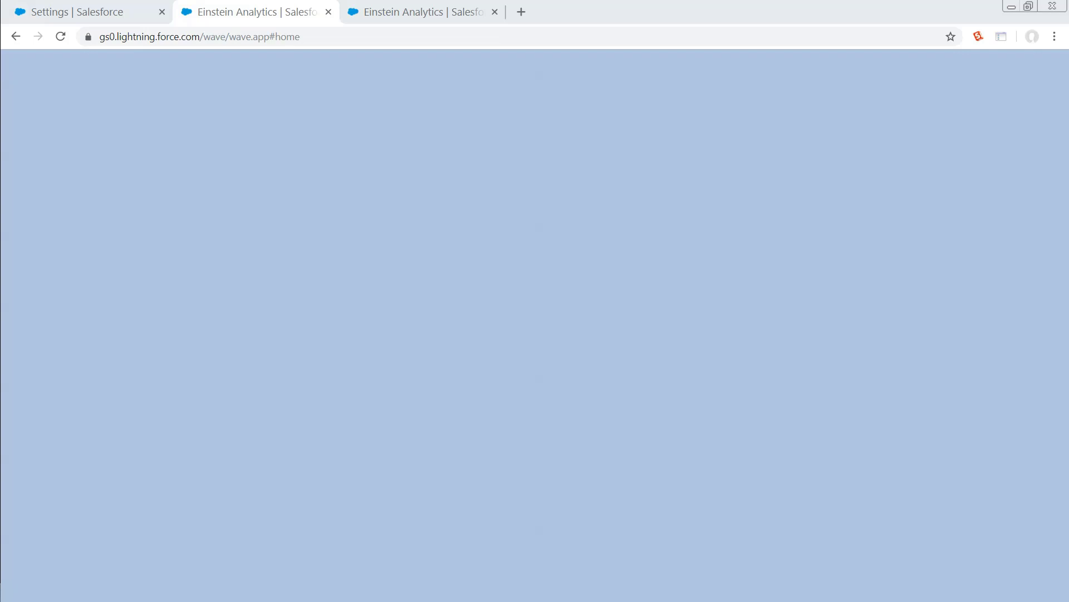
# - Switch to the developer org's Analytics Studio page and load its address with the #astro ending to open the hidden game
pyautogui.click(413, 12)
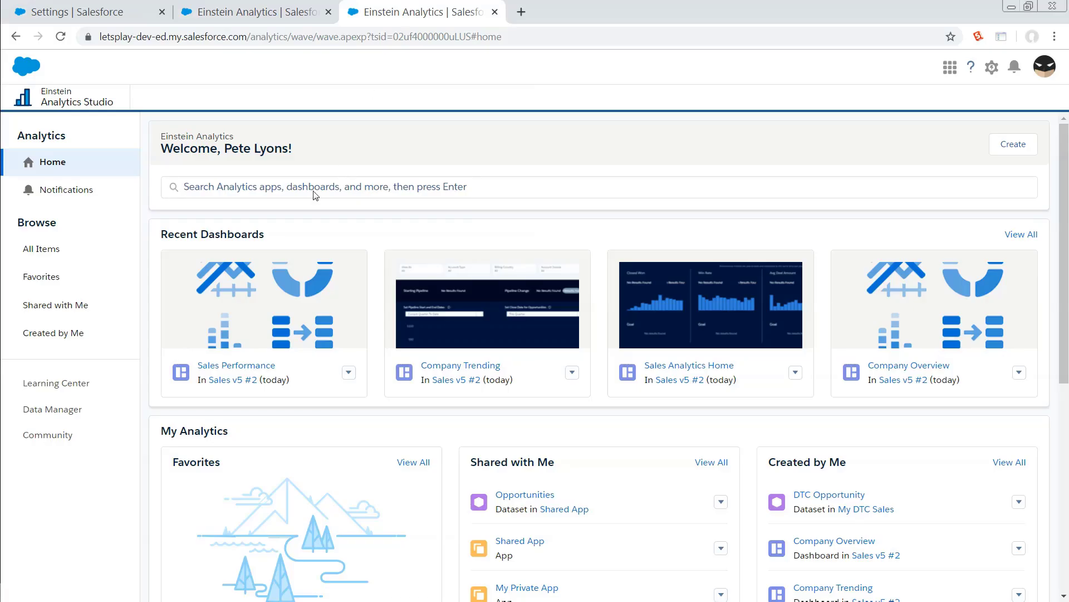
pyautogui.doubleClick(481, 34)
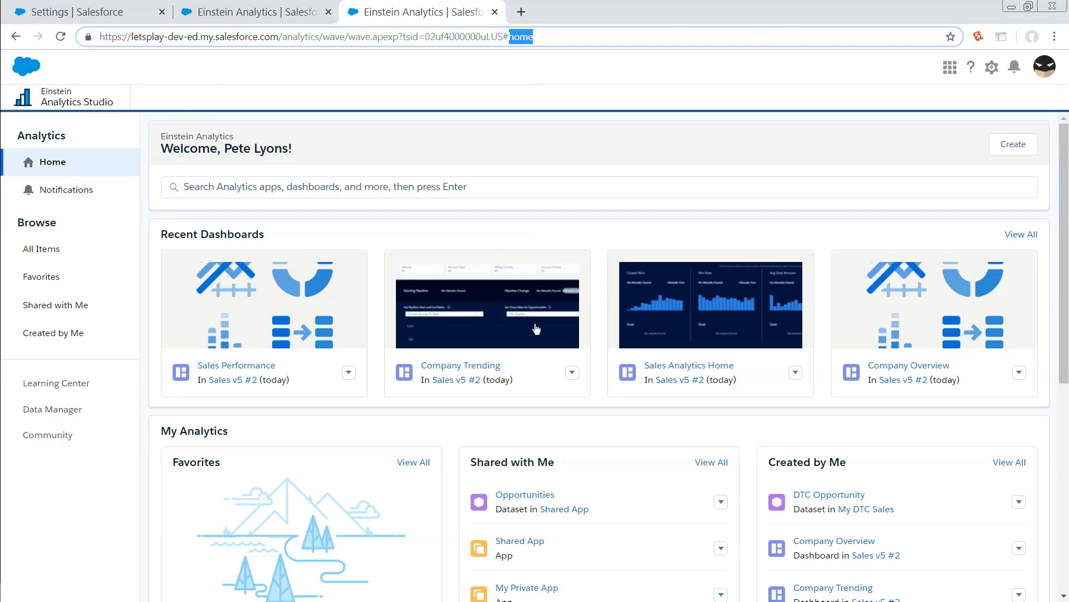
pyautogui.write('a')
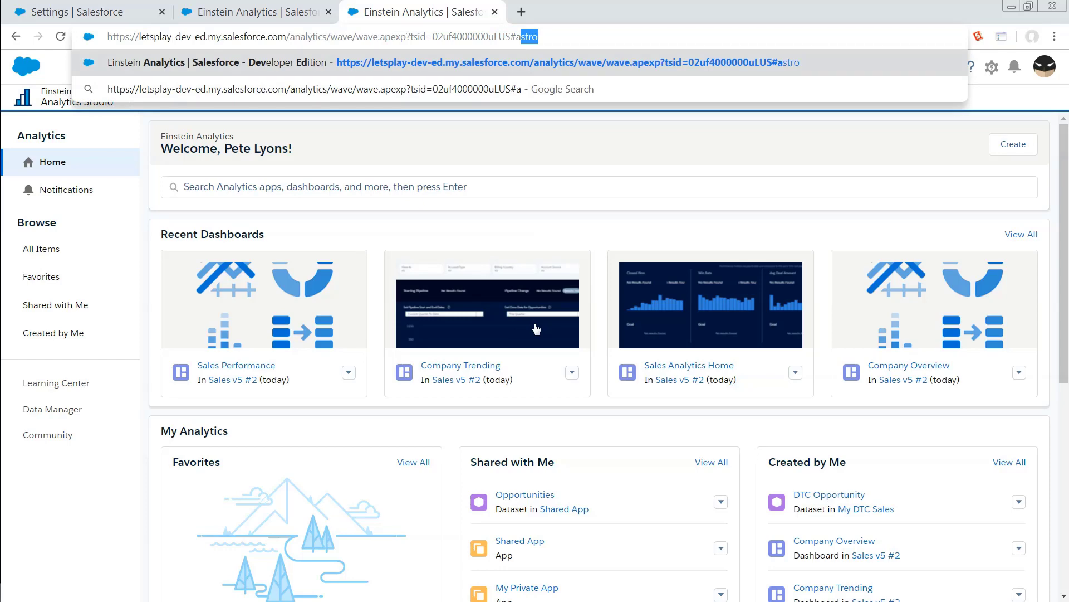
pyautogui.press('Return')
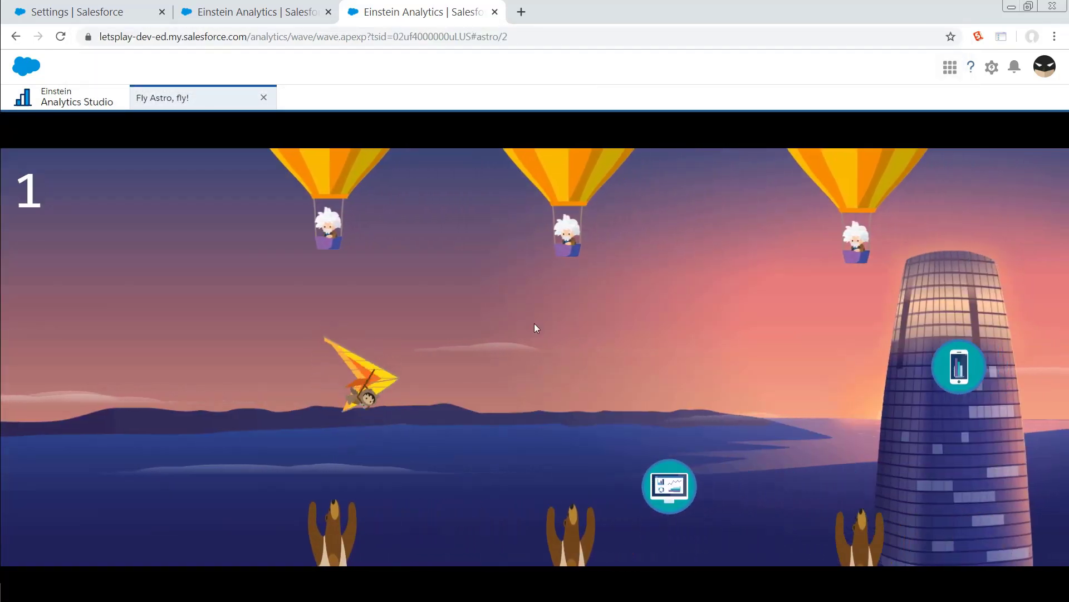
# - Play the "Fly Astro, fly!" game, keeping Astro airborne between the balloons above and the bears below
pyautogui.press('space')
pyautogui.press('space')
pyautogui.press('space')
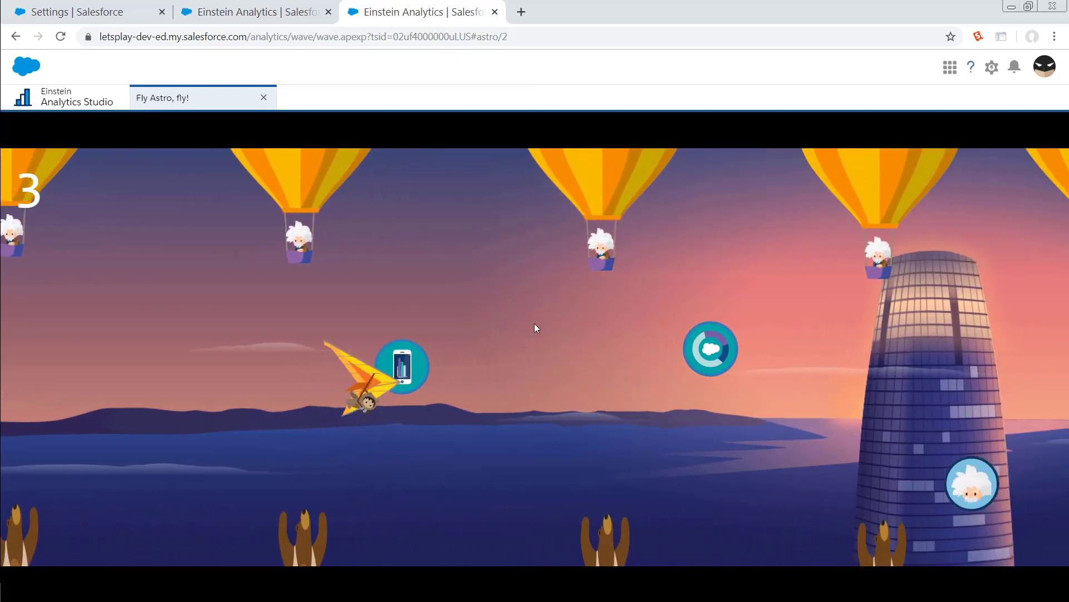
pyautogui.press('space')
pyautogui.press('space')
pyautogui.press('space')
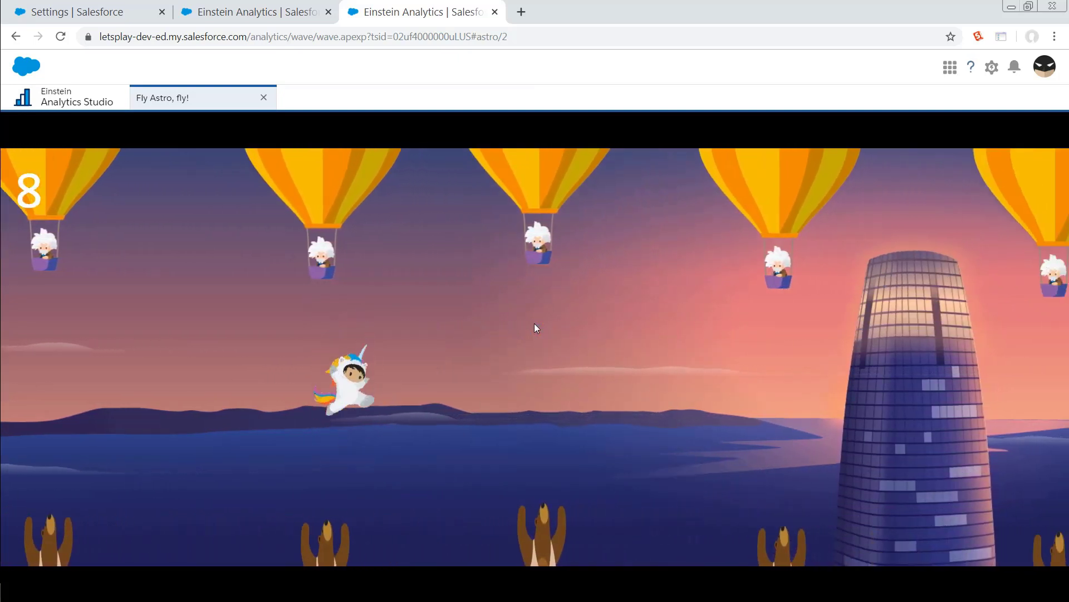
pyautogui.press('space')
pyautogui.press('space')
pyautogui.press('space')
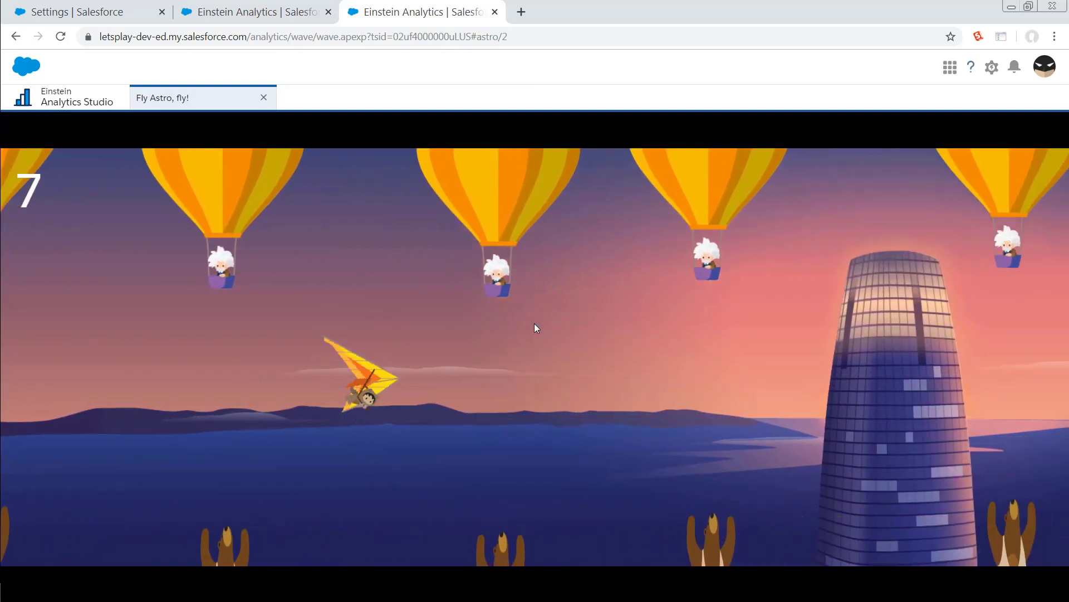
pyautogui.press('space')
pyautogui.press('space')
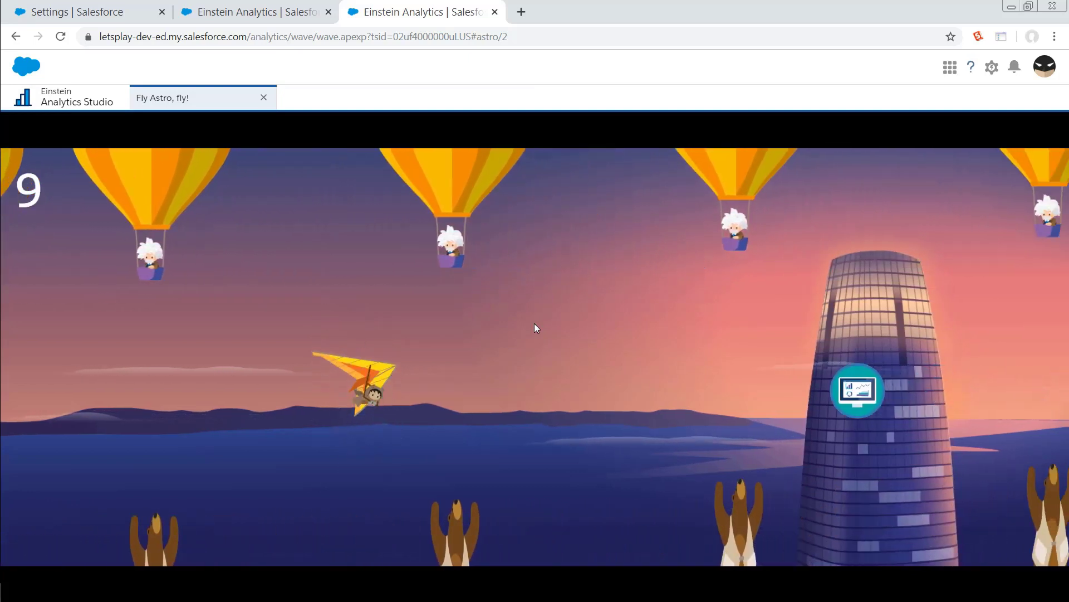
pyautogui.press('space')
pyautogui.press('space')
pyautogui.press('space')
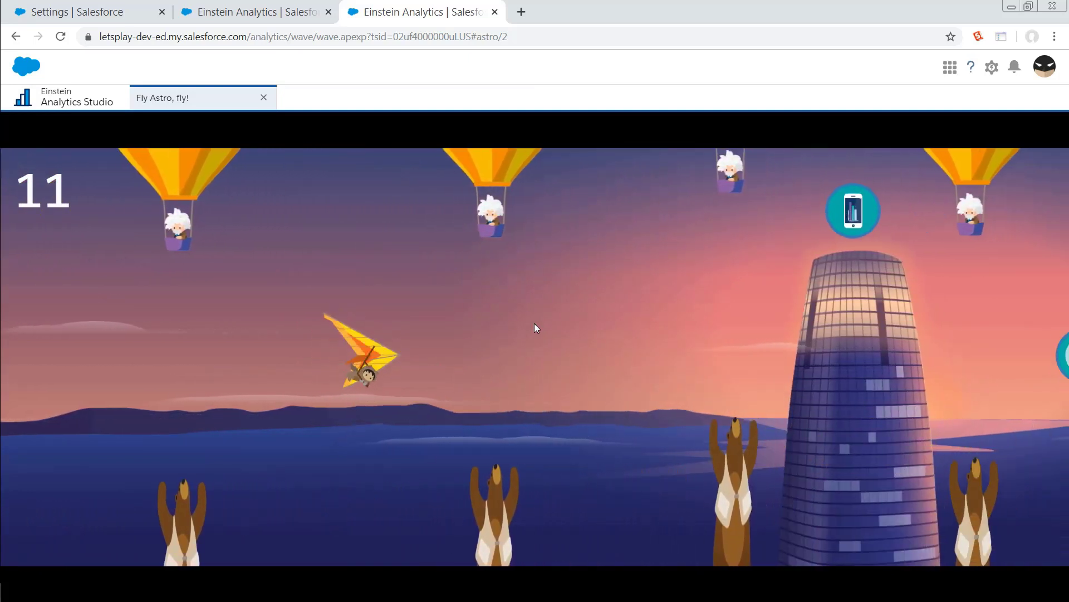
pyautogui.press('space')
pyautogui.press('space')
pyautogui.press('space')
pyautogui.press('space')
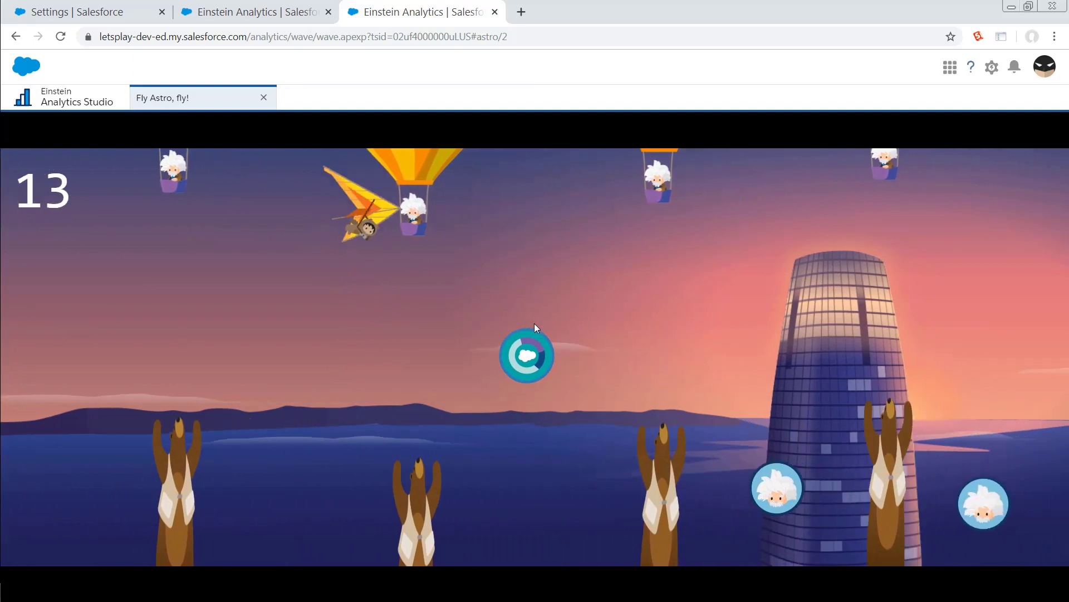